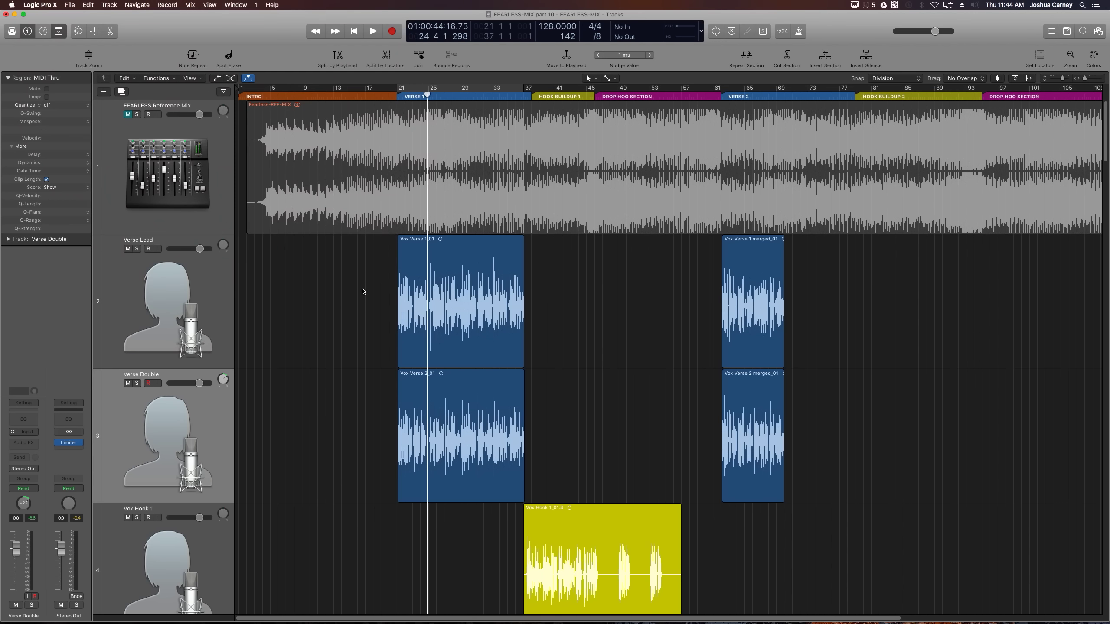
Step: Join the two Verse Lead regions into one region, creating a new audio file
{"action": "left_click_drag", "start_coordinate": [362, 291], "coordinate": [881, 291]}
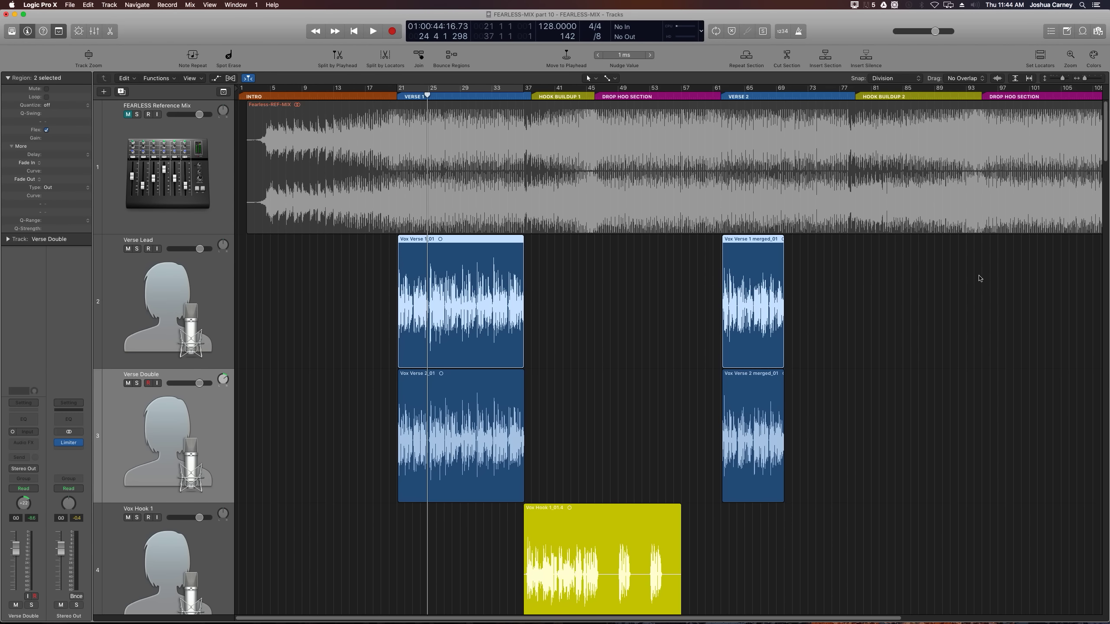
{"action": "key", "text": "super+j"}
{"action": "key", "text": "Return"}
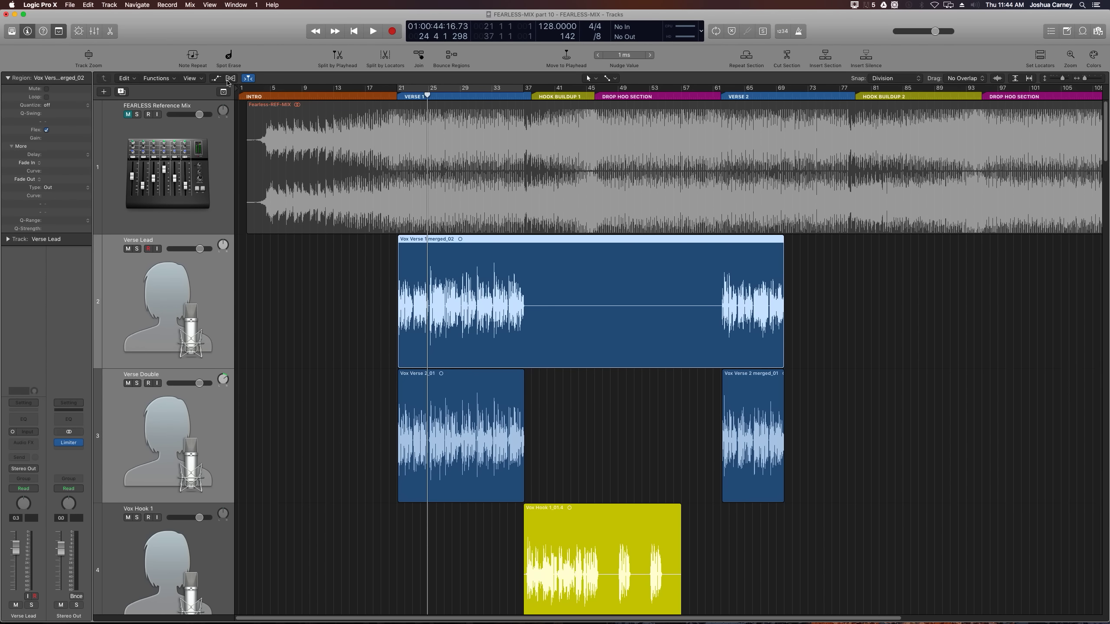
Step: Join the two Verse Double regions into one region, creating a new audio file
{"action": "left_click_drag", "start_coordinate": [333, 449], "coordinate": [837, 438]}
{"action": "key", "text": "super+j"}
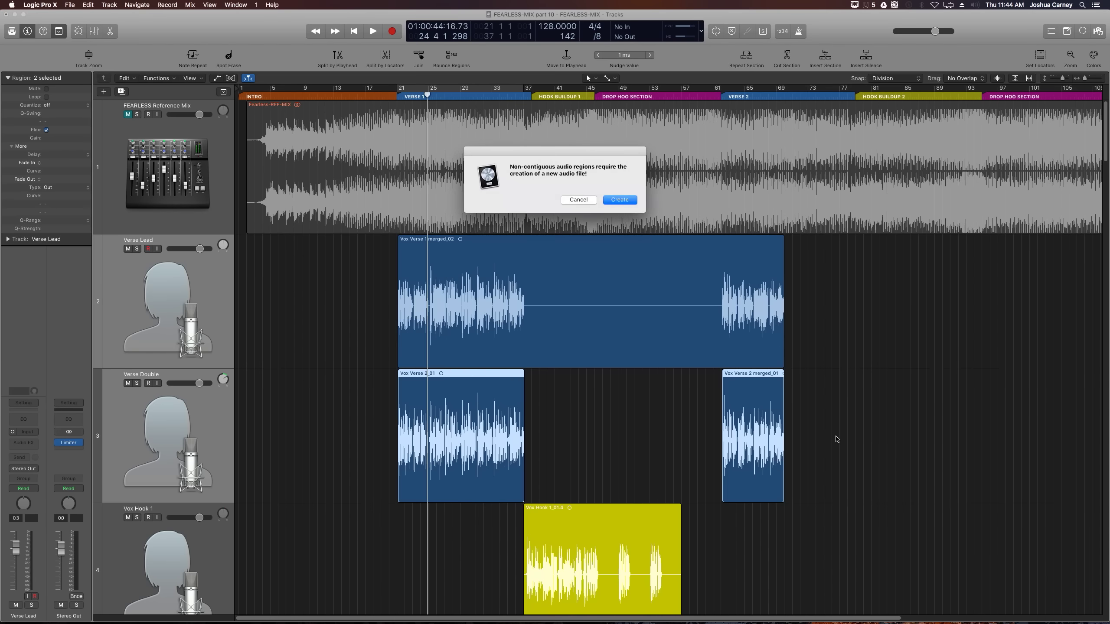
{"action": "key", "text": "Return"}
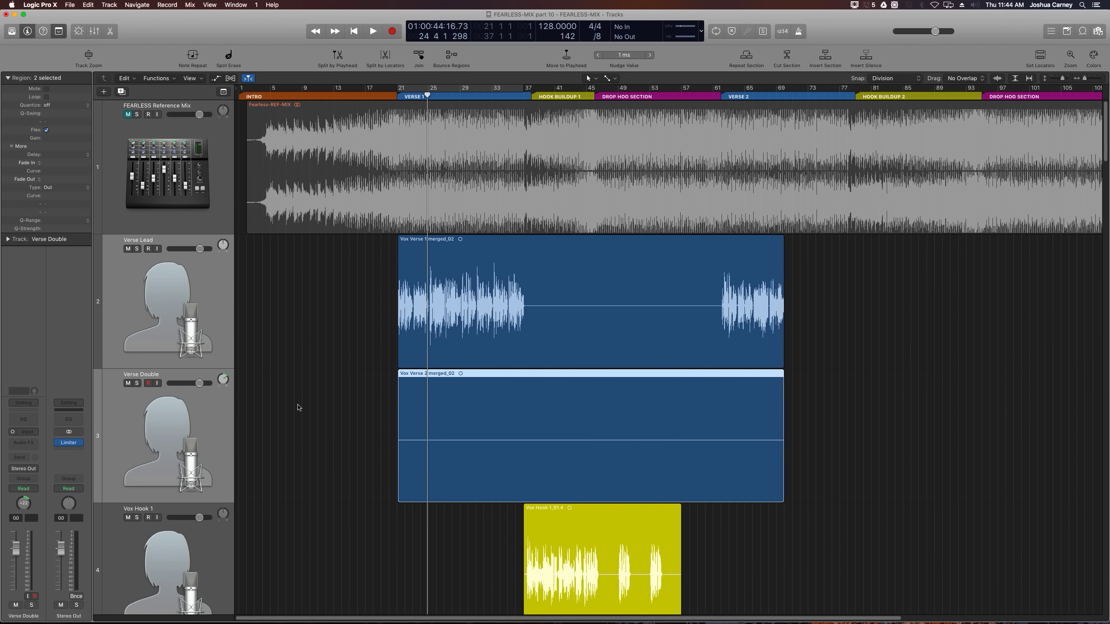
Step: Reset the Verse Lead volume fader to its default and centre the pan of the Verse Double track
{"action": "left_click", "coordinate": [163, 328]}
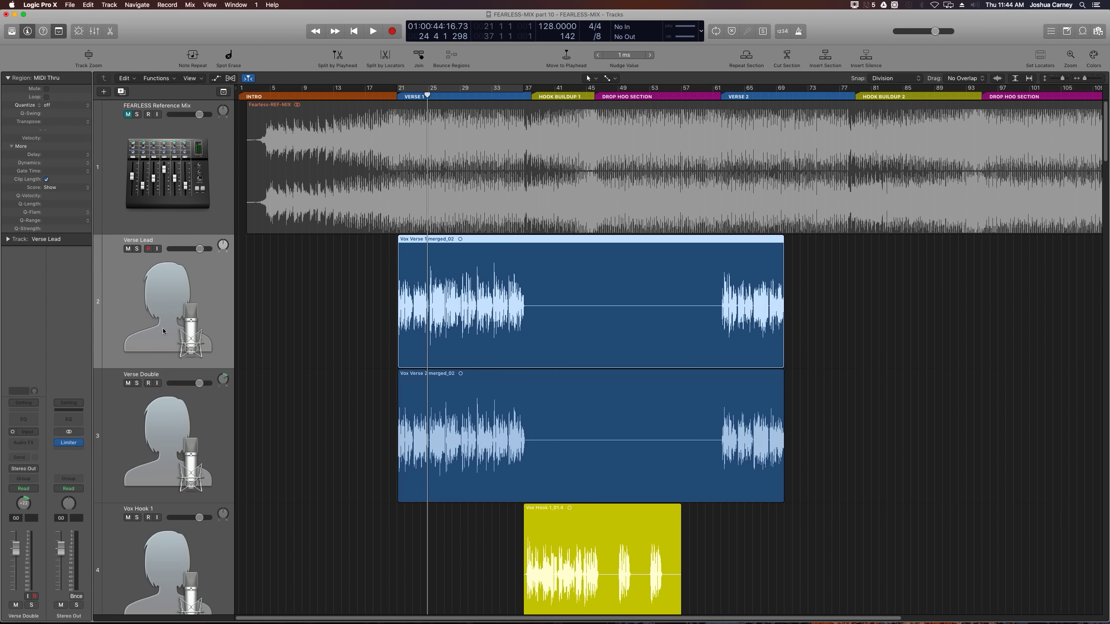
{"action": "left_click", "coordinate": [16, 551], "text": "alt"}
{"action": "left_click", "coordinate": [147, 450]}
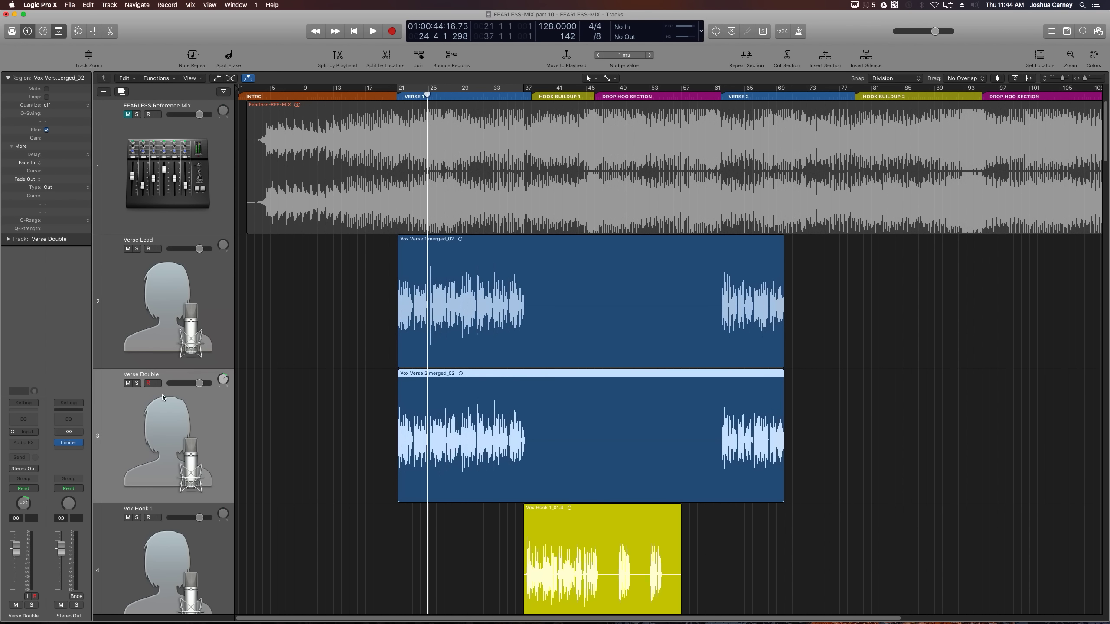
{"action": "left_click", "coordinate": [25, 508], "text": "alt"}
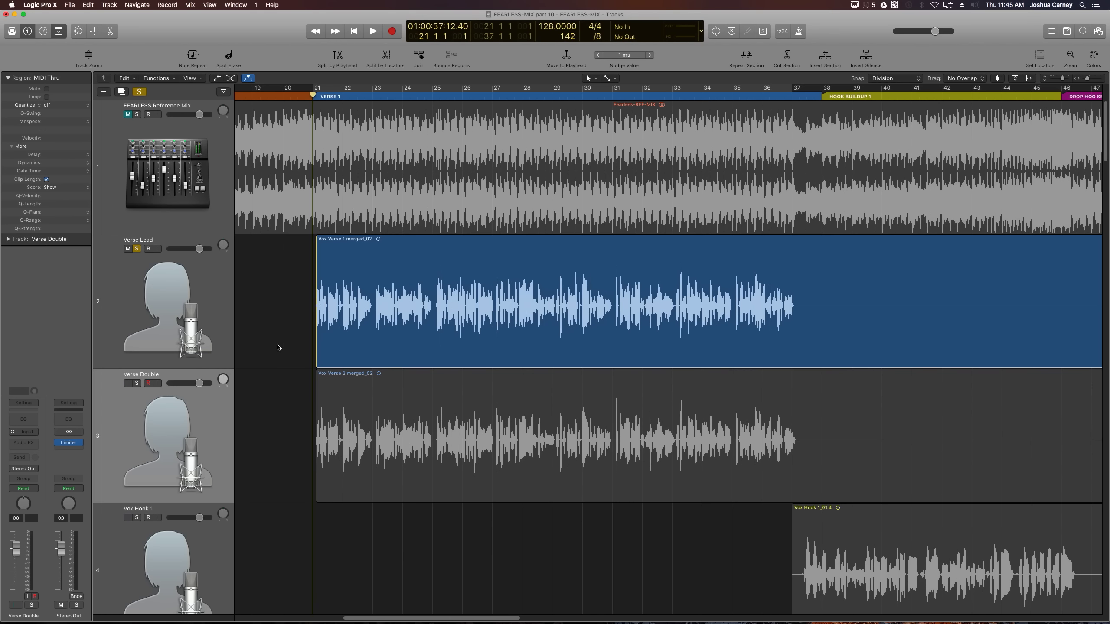
Step: Show the flex controls and set the Verse Lead track's flex mode to Flex Pitch
{"action": "left_click", "coordinate": [230, 78]}
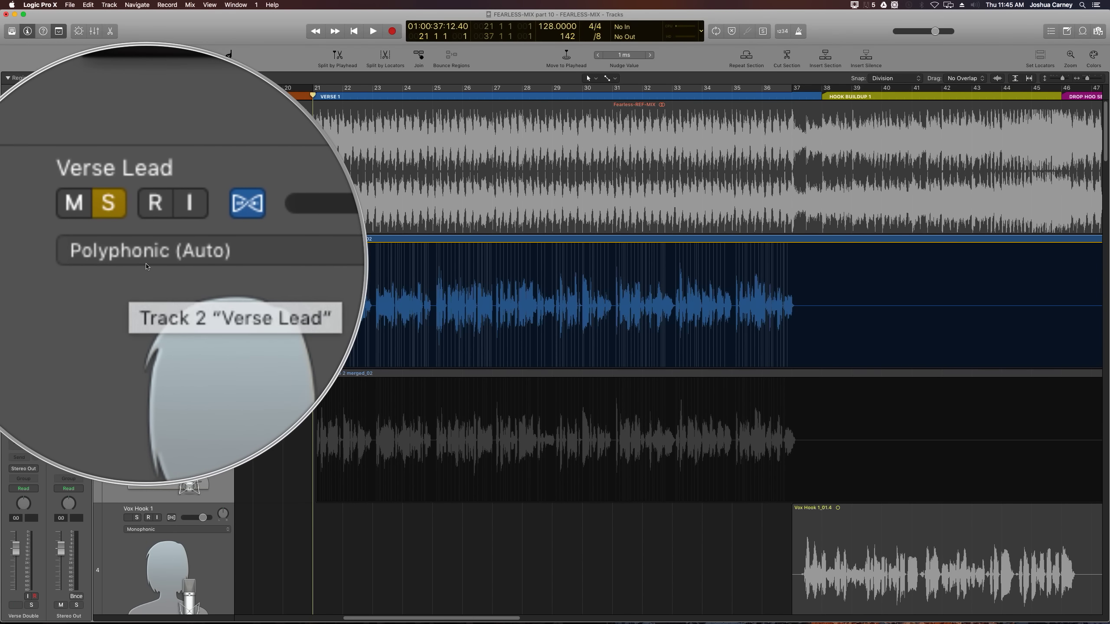
{"action": "left_click", "coordinate": [147, 262]}
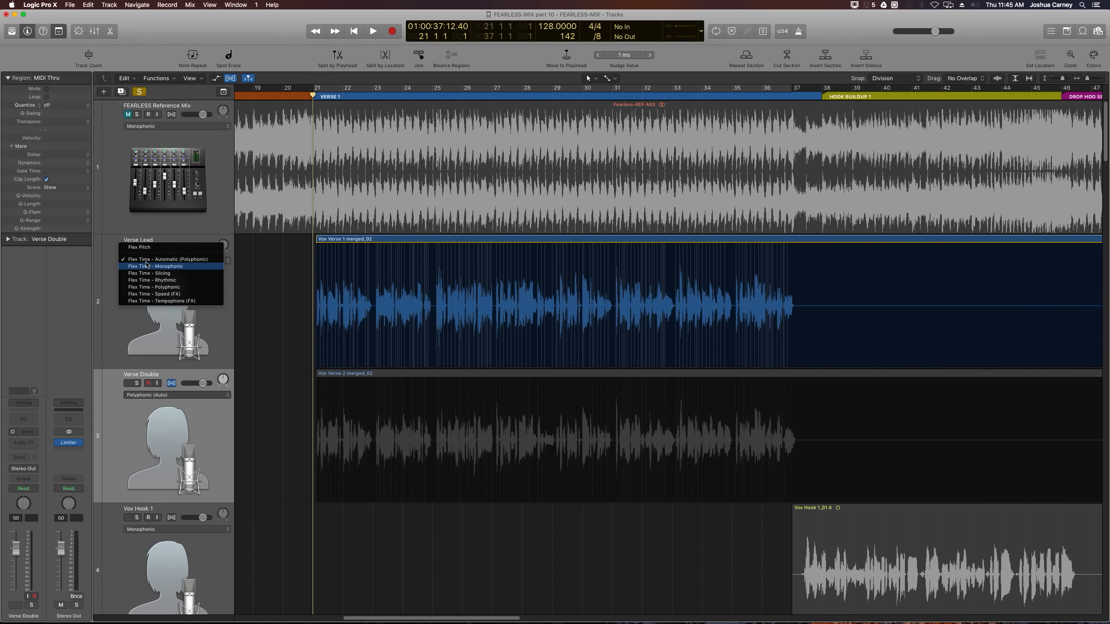
{"action": "left_click", "coordinate": [140, 247]}
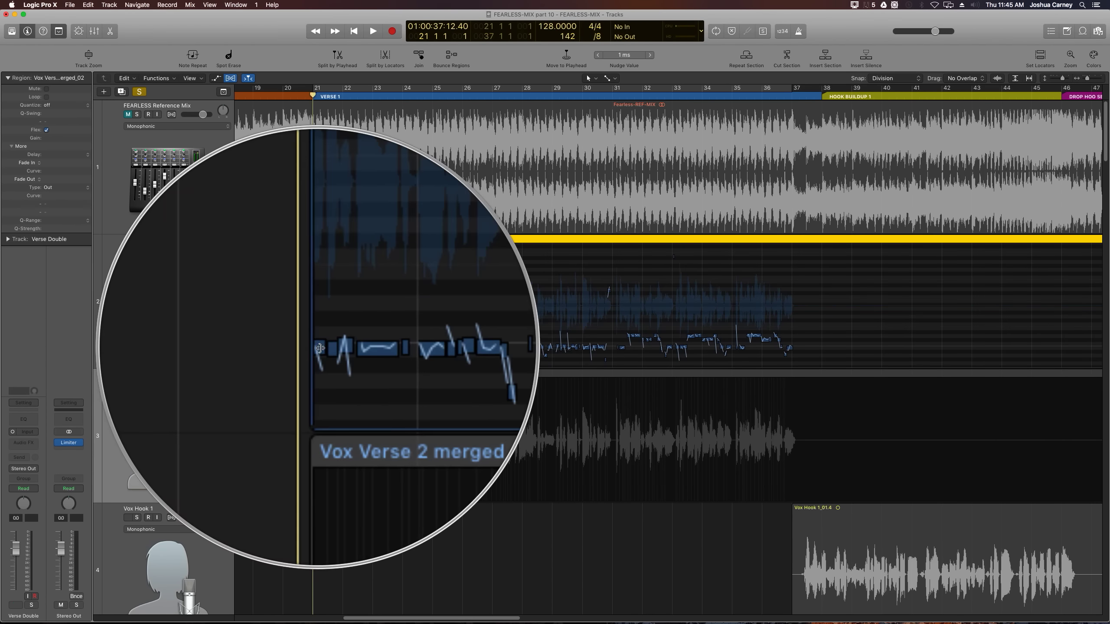
Step: Open the Verse Lead region in the Audio Track Editor, enlarge the editor and magnify the pitch notes around C3
{"action": "mouse_move", "coordinate": [426, 349]}
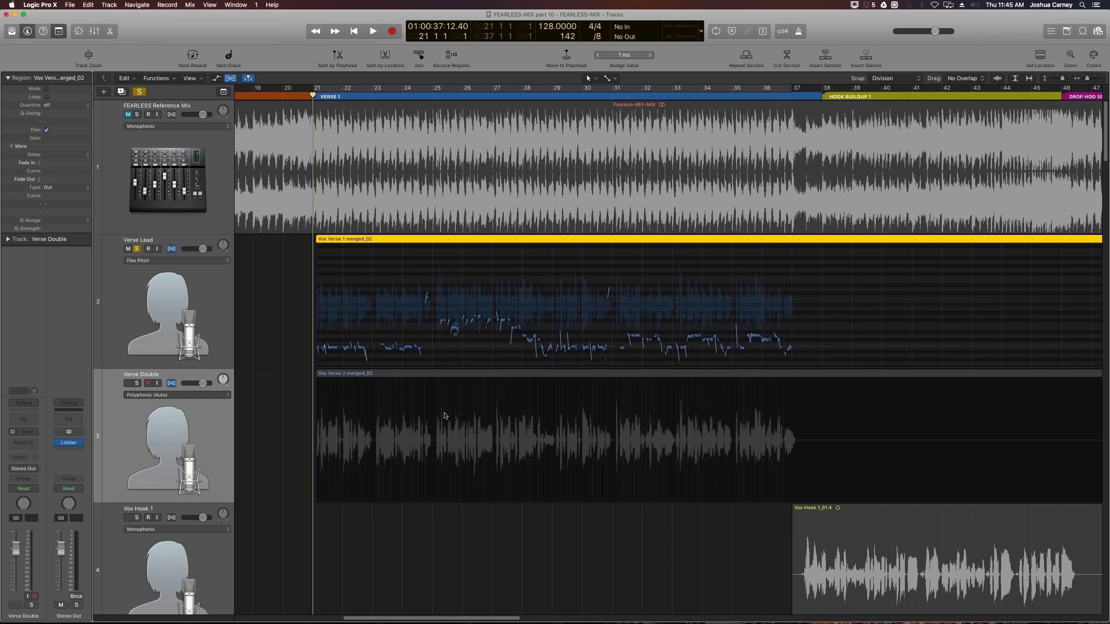
{"action": "double_click", "coordinate": [398, 240]}
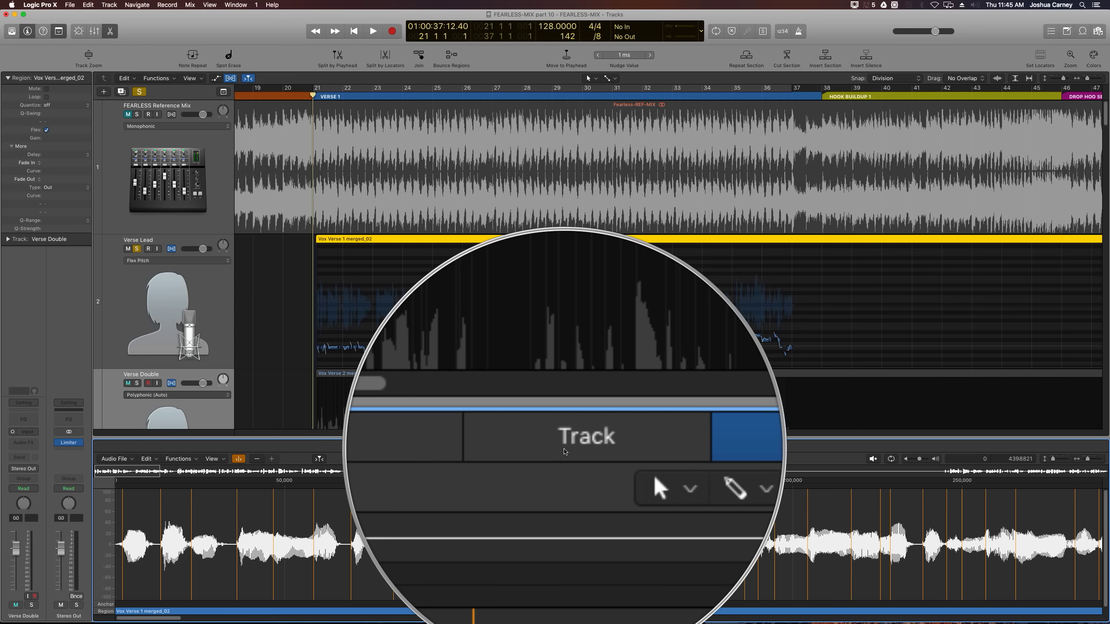
{"action": "left_click", "coordinate": [568, 446]}
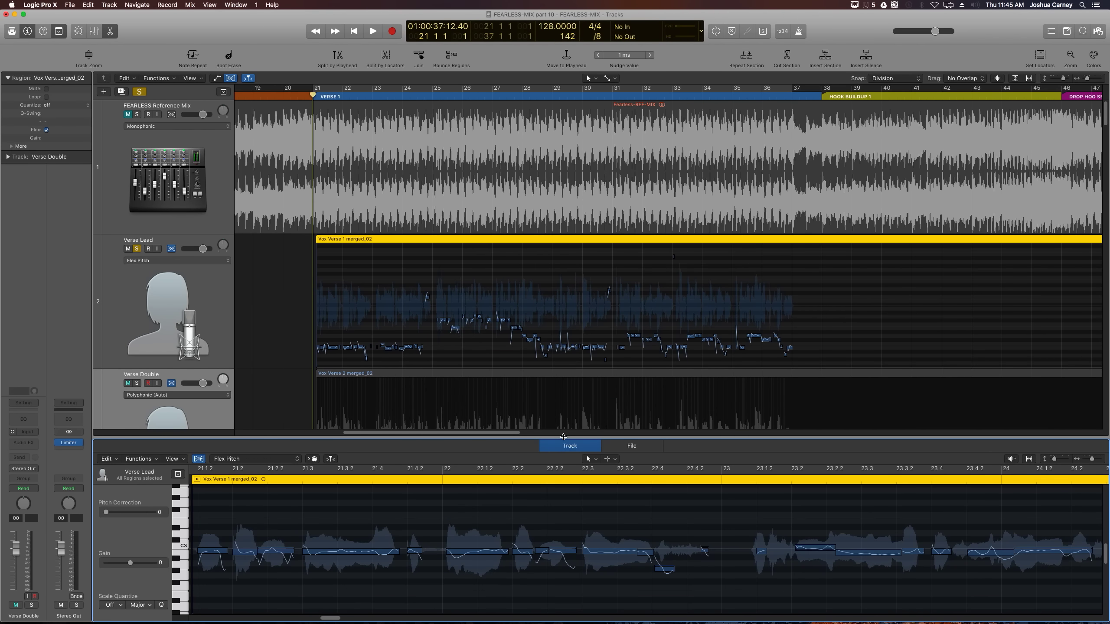
{"action": "left_click_drag", "start_coordinate": [562, 437], "coordinate": [565, 158]}
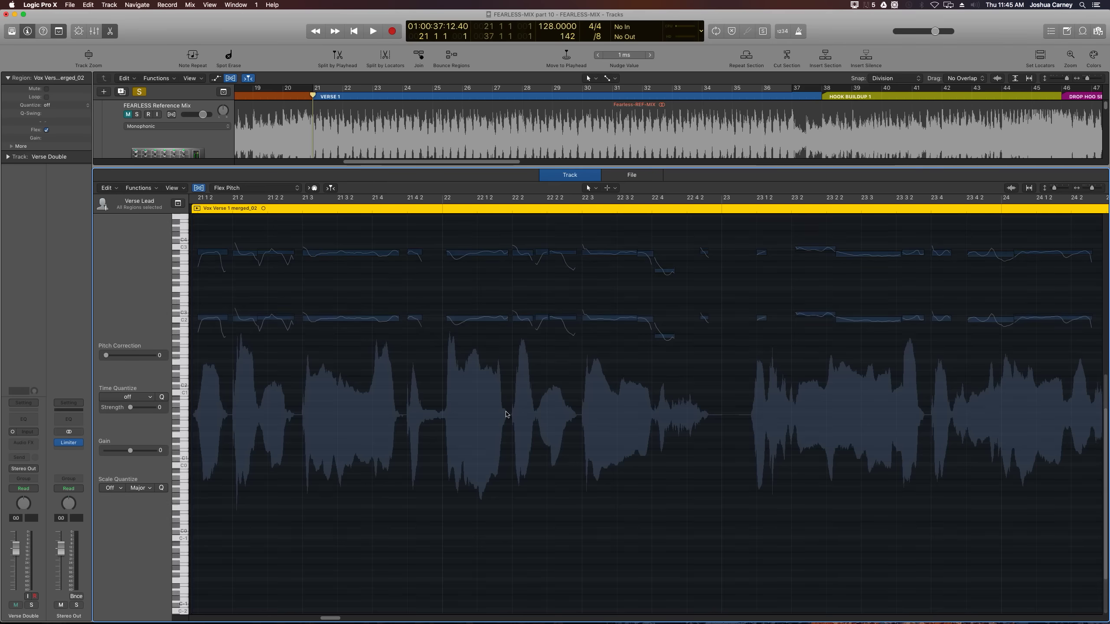
{"action": "scroll", "coordinate": [506, 414], "scroll_direction": "up", "scroll_amount": 5}
{"action": "scroll", "coordinate": [506, 414], "scroll_direction": "up", "scroll_amount": 2}
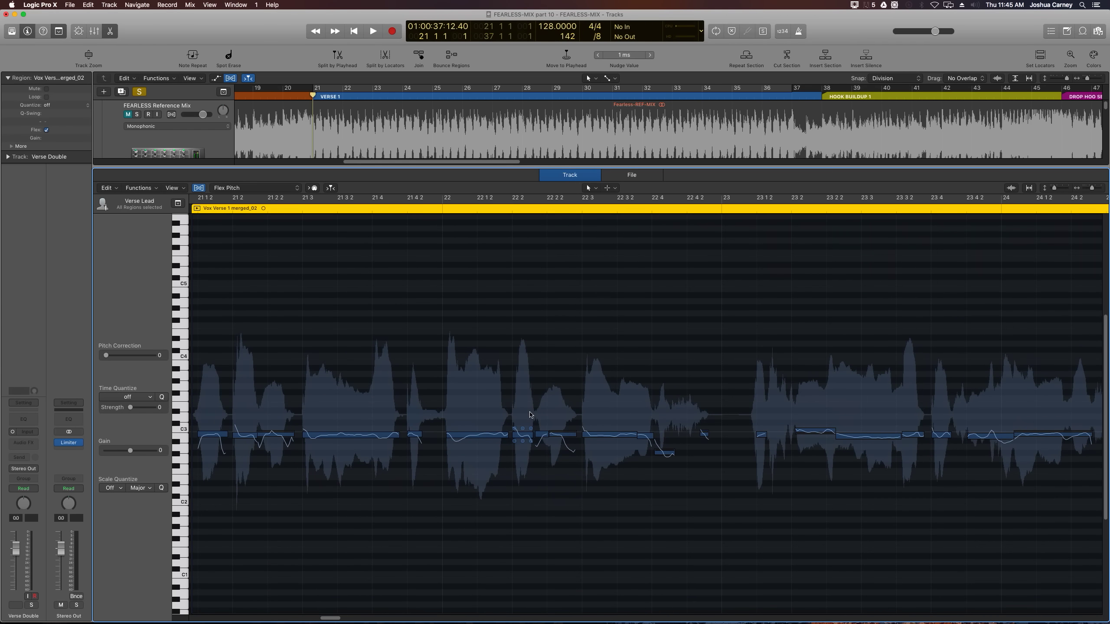
{"action": "left_click_drag", "start_coordinate": [1054, 188], "coordinate": [1064, 189]}
{"action": "mouse_move", "coordinate": [329, 619]}
{"action": "left_mouse_down"}
{"action": "mouse_move", "coordinate": [311, 619]}
{"action": "mouse_move", "coordinate": [327, 621]}
{"action": "left_mouse_up"}
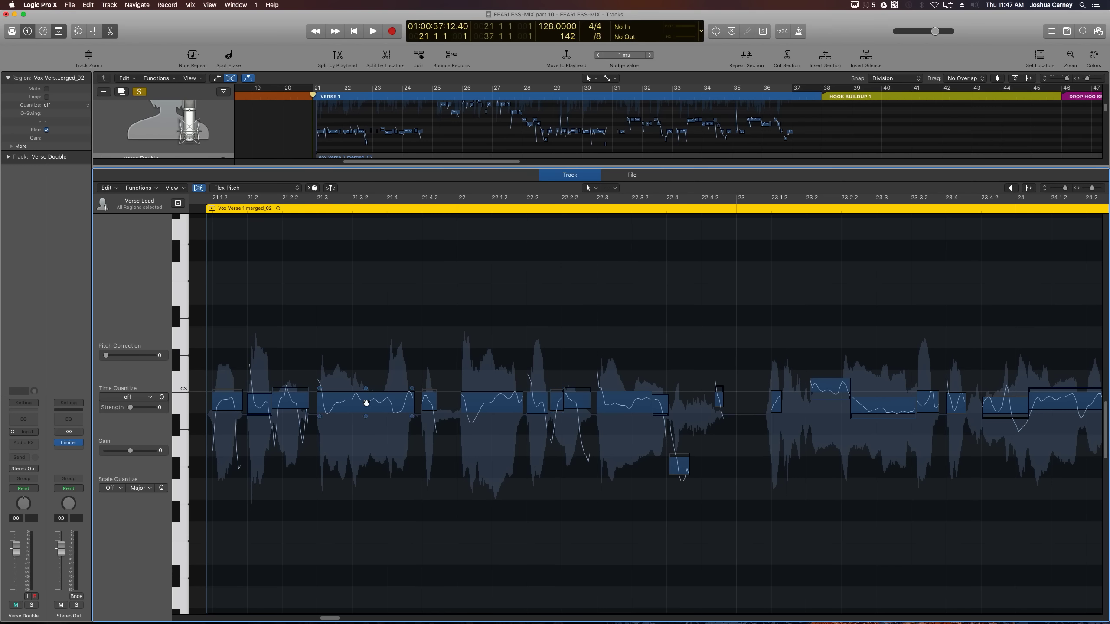
Step: Try a fine pitch of -13 and a one-semitone raise on the long note at 21 3, restoring its original pitch each time
{"action": "left_click_drag", "start_coordinate": [366, 397], "coordinate": [355, 375]}
{"action": "left_click", "coordinate": [357, 358]}
{"action": "mouse_move", "coordinate": [365, 393]}
{"action": "left_click", "coordinate": [366, 389]}
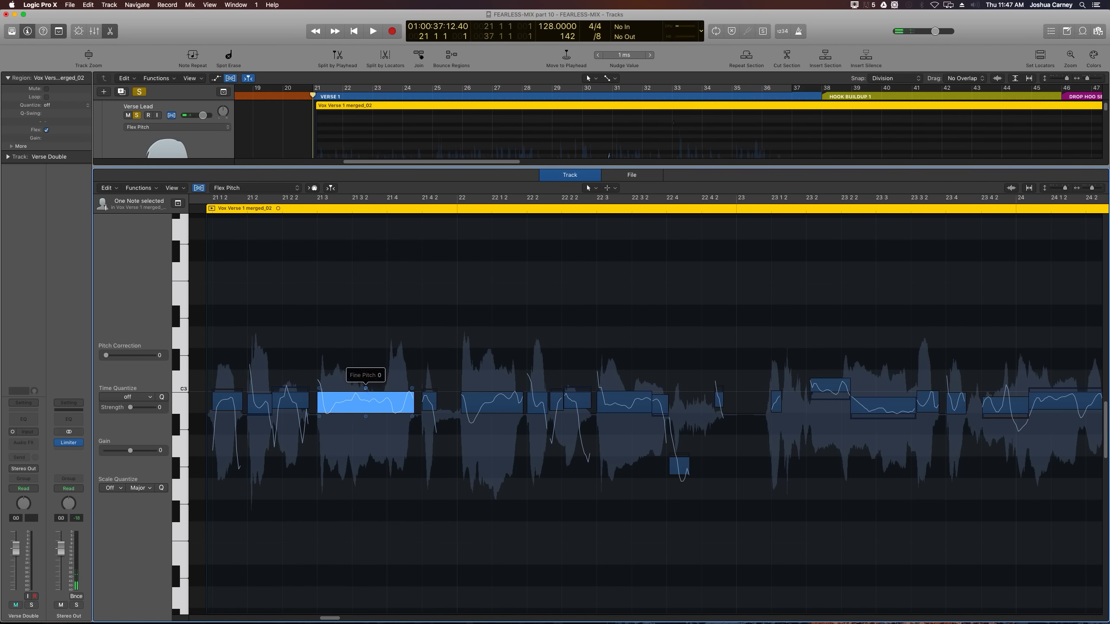
{"action": "mouse_move", "coordinate": [366, 390]}
{"action": "left_mouse_down"}
{"action": "mouse_move", "coordinate": [366, 380]}
{"action": "mouse_move", "coordinate": [366, 396]}
{"action": "left_mouse_up"}
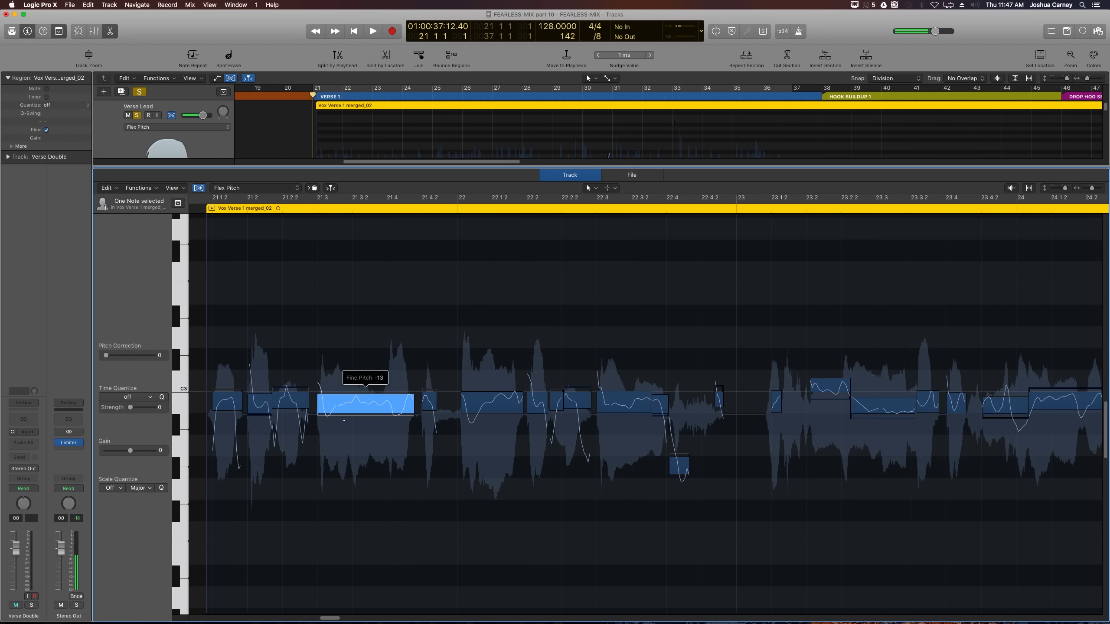
{"action": "left_click", "coordinate": [367, 395], "text": "alt"}
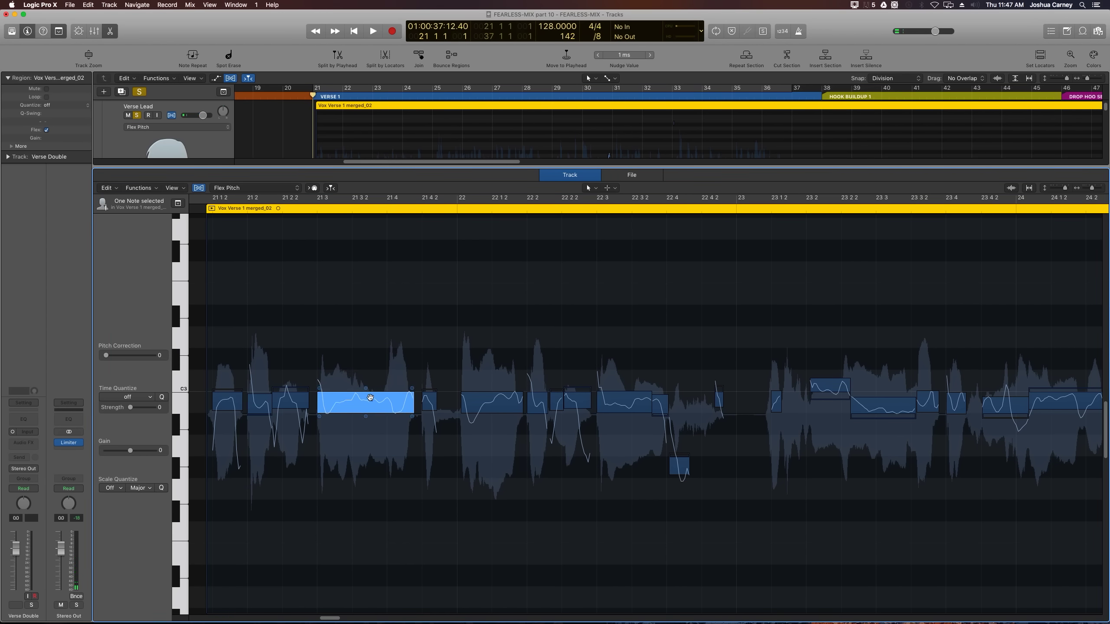
{"action": "left_click_drag", "start_coordinate": [371, 397], "coordinate": [373, 381]}
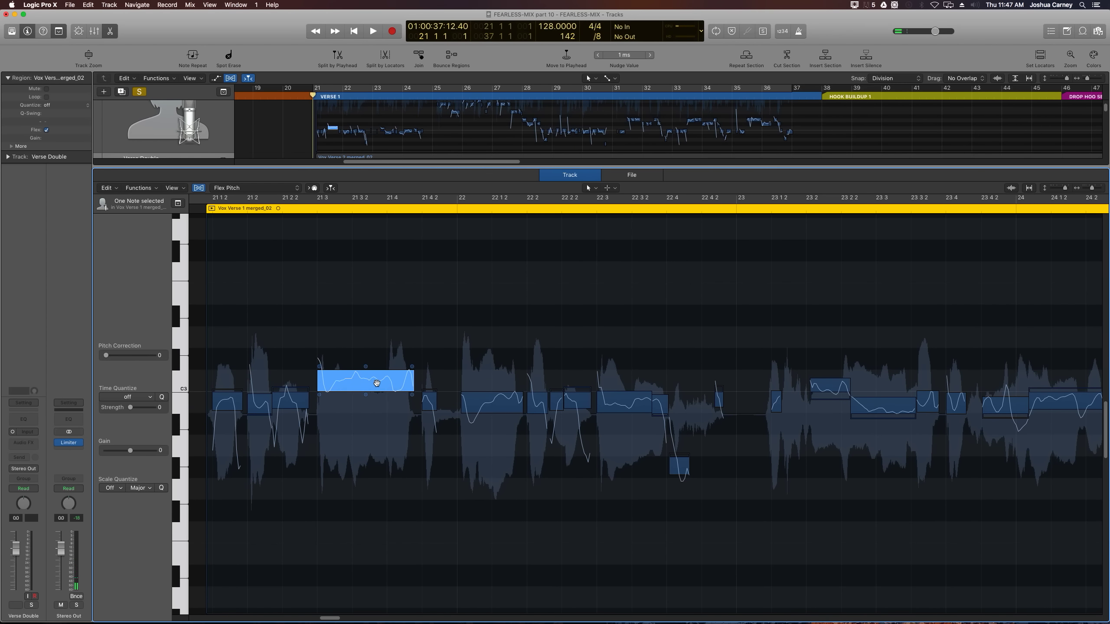
{"action": "left_click_drag", "start_coordinate": [377, 383], "coordinate": [375, 407]}
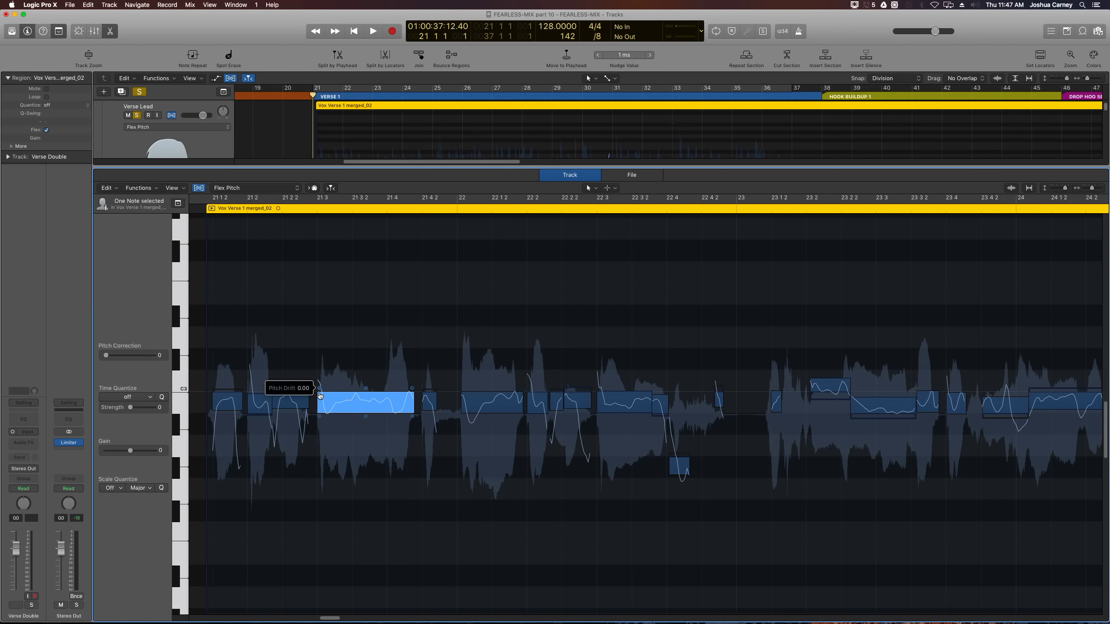
Step: Try adjusting the pitch drift and gain of the long note at 21 3 and reducing its vibrato
{"action": "left_click_drag", "start_coordinate": [320, 395], "coordinate": [319, 382]}
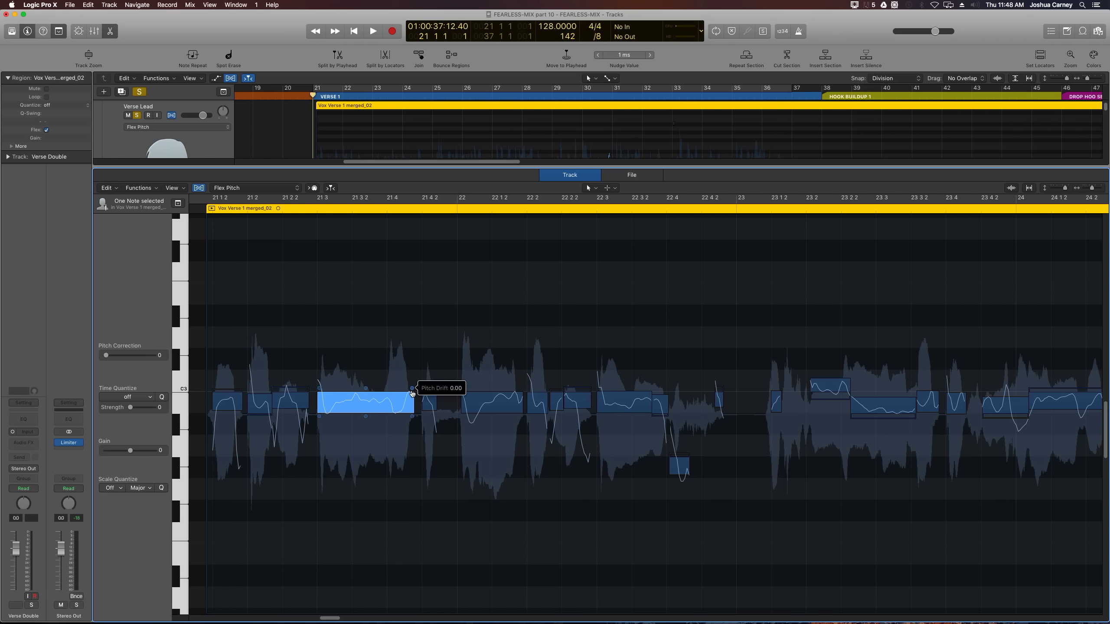
{"action": "left_click_drag", "start_coordinate": [411, 393], "coordinate": [407, 393]}
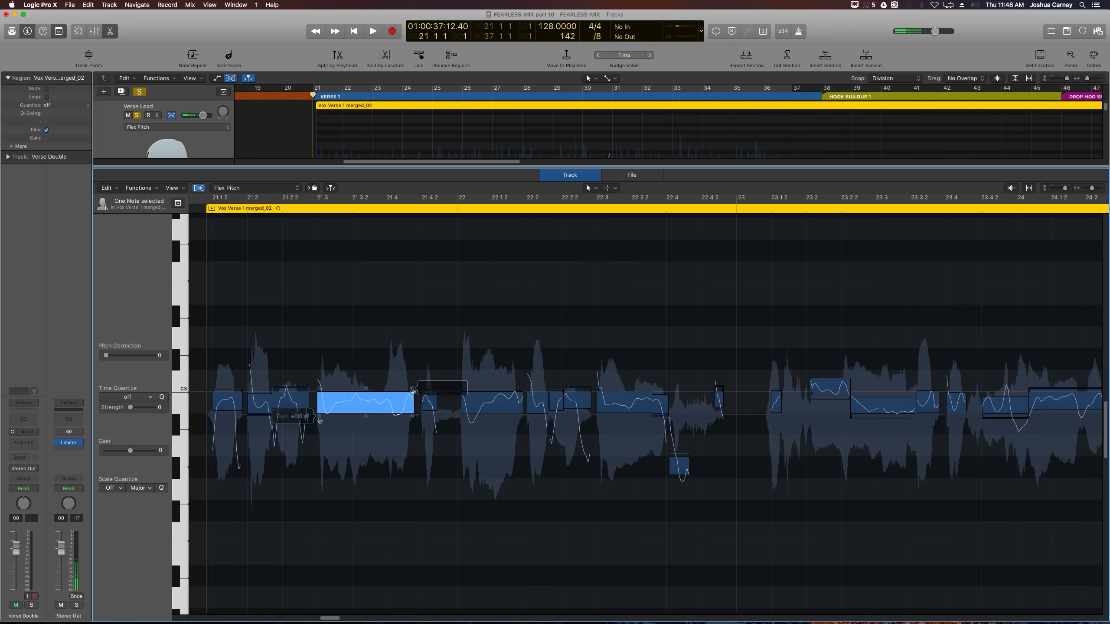
{"action": "left_click_drag", "start_coordinate": [319, 417], "coordinate": [320, 421]}
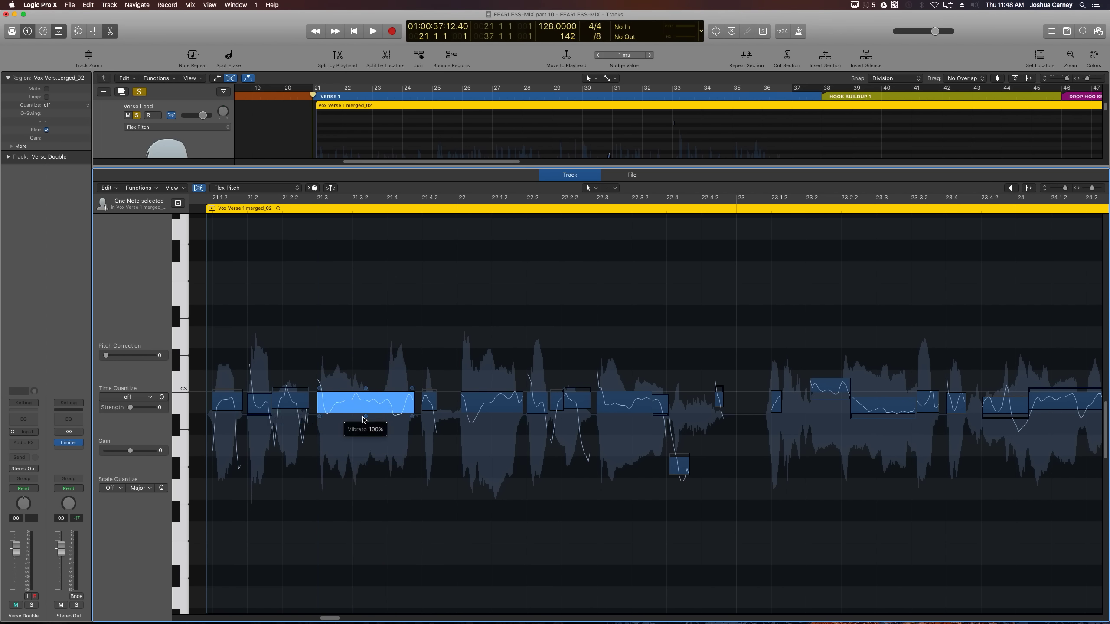
{"action": "left_click_drag", "start_coordinate": [366, 416], "coordinate": [367, 436]}
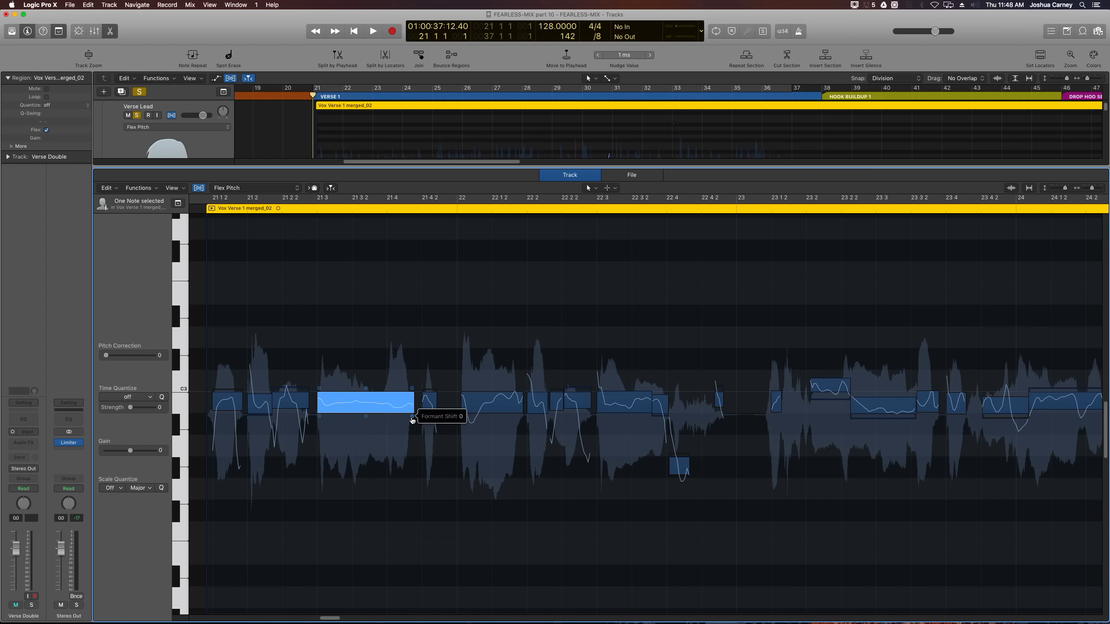
Step: Shift the formant of the long note at 21 3 up to 176 and bring it back down
{"action": "left_click_drag", "start_coordinate": [412, 420], "coordinate": [412, 349]}
{"action": "left_click_drag", "start_coordinate": [412, 377], "coordinate": [412, 377]}
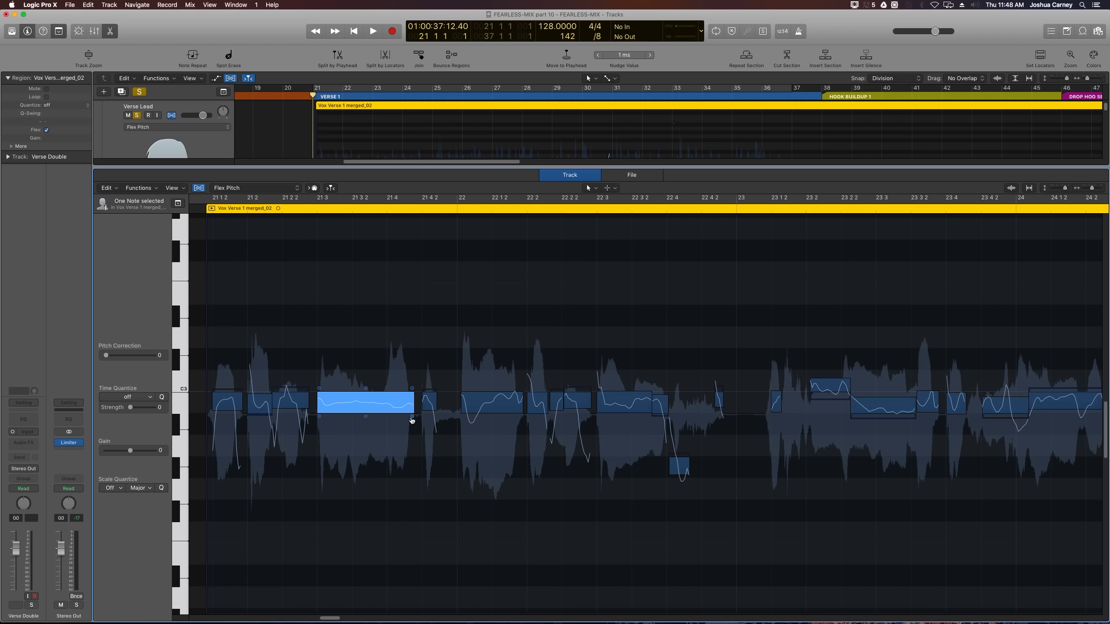
{"action": "left_click_drag", "start_coordinate": [412, 420], "coordinate": [428, 421]}
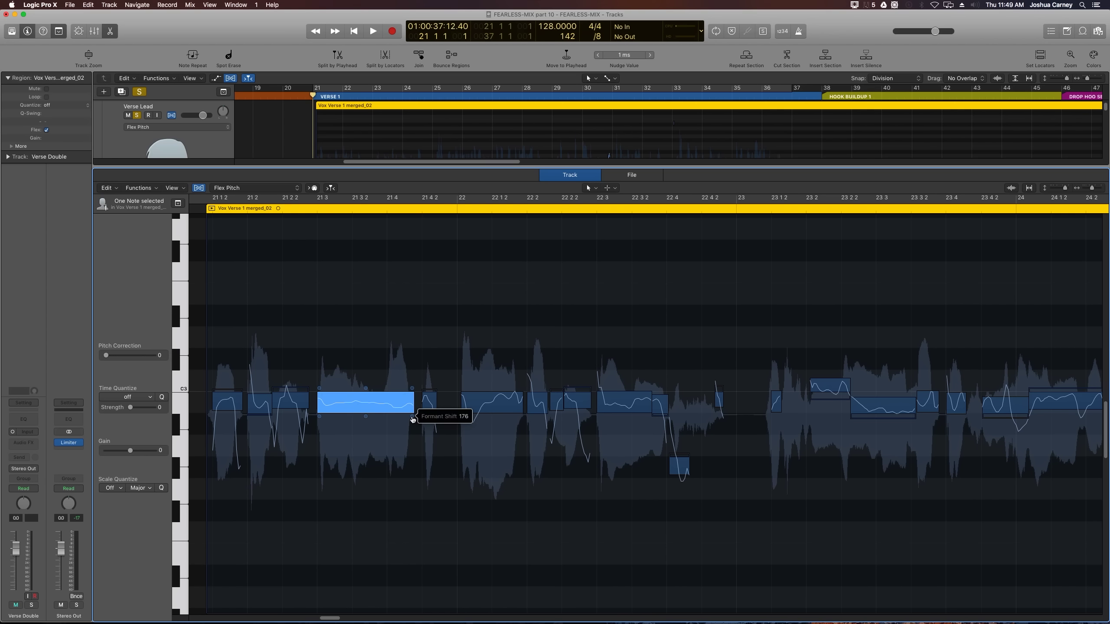
{"action": "left_click_drag", "start_coordinate": [412, 416], "coordinate": [400, 489]}
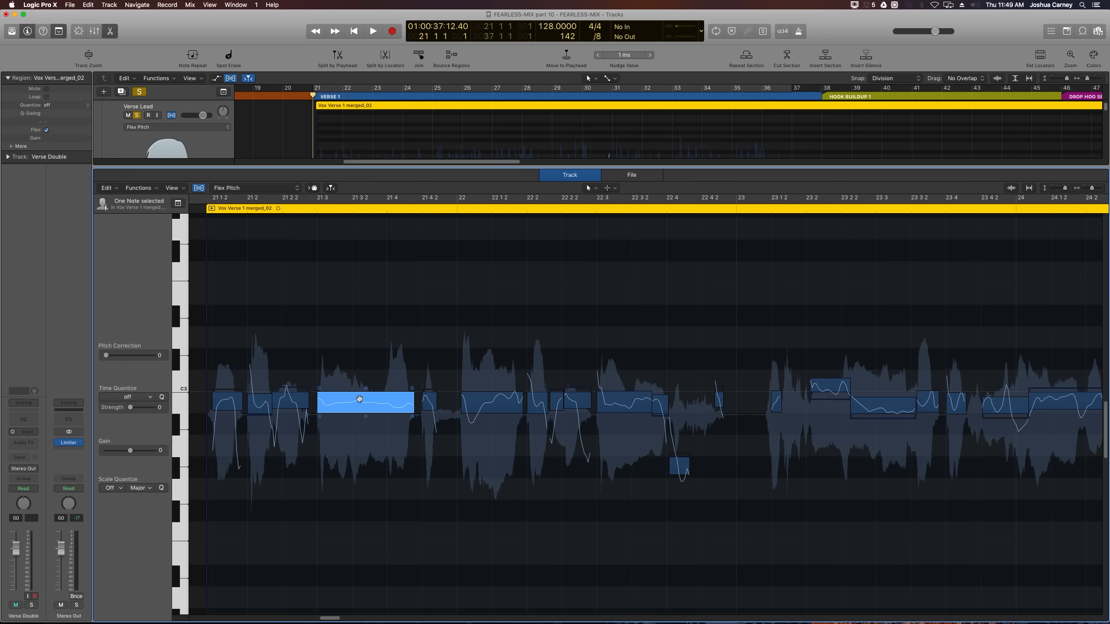
Step: Reset the long note's pitch curve, try Set to Perfect Pitch on it, and reset the curve again
{"action": "right_click", "coordinate": [344, 402]}
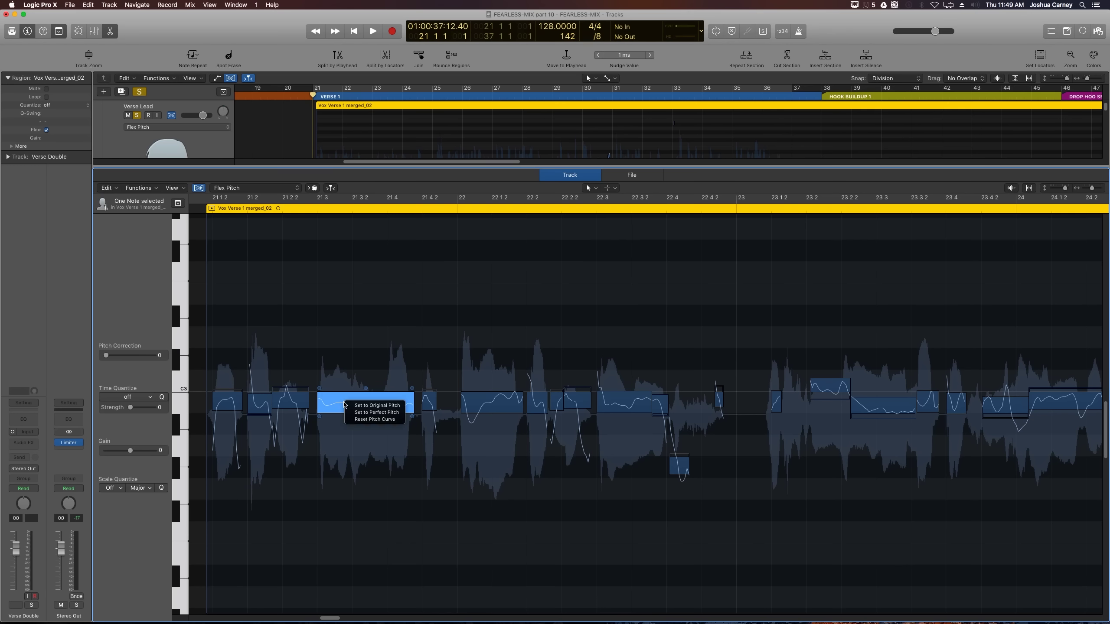
{"action": "left_click", "coordinate": [375, 420]}
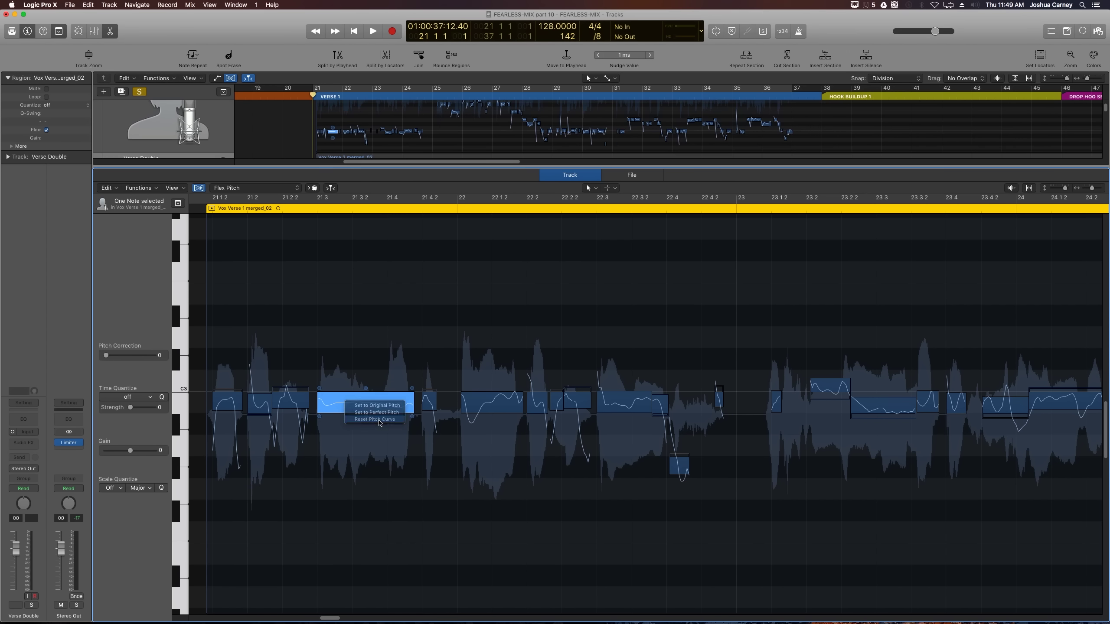
{"action": "right_click", "coordinate": [343, 406]}
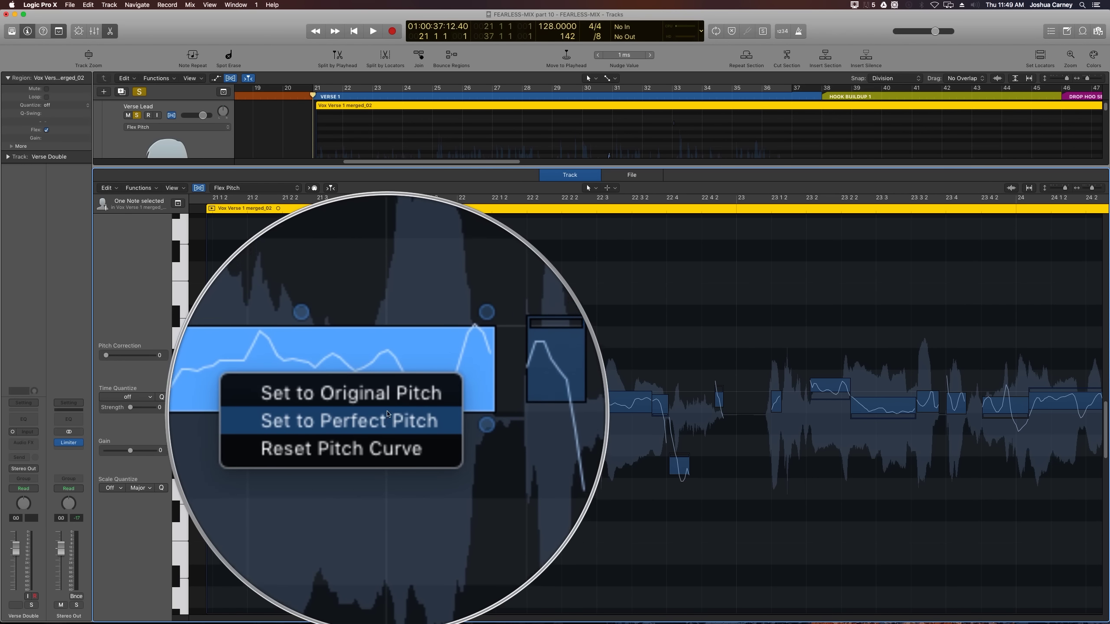
{"action": "left_click", "coordinate": [388, 413]}
{"action": "right_click", "coordinate": [350, 407]}
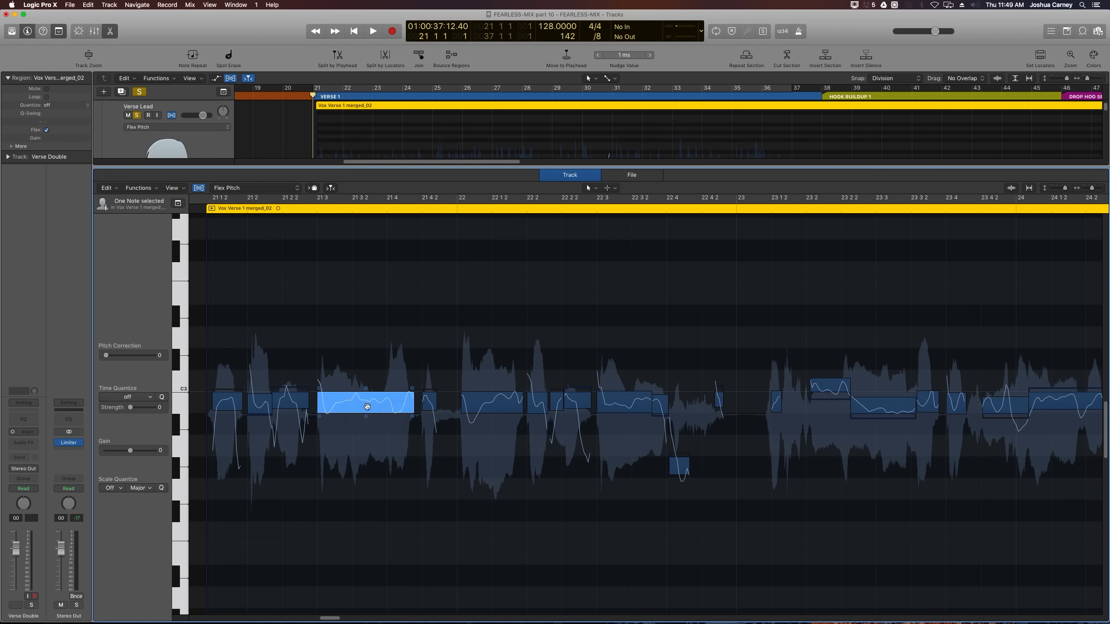
{"action": "left_click", "coordinate": [377, 426]}
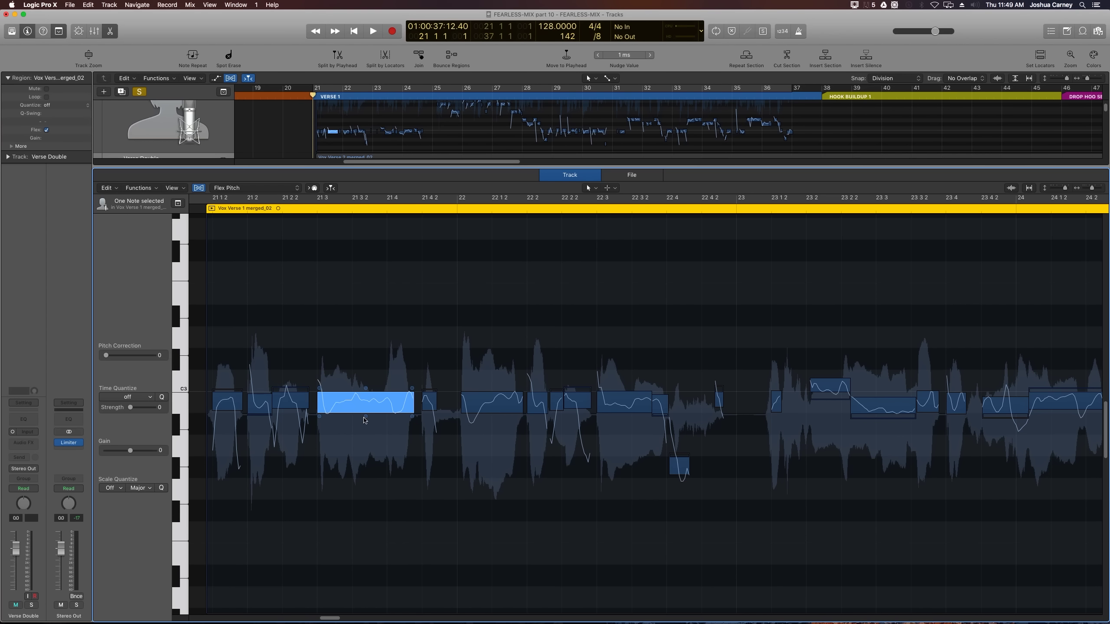
Step: Examine the vibrato, pitch drift, formant shift and gain handles of the long note at 21 3
{"action": "mouse_move", "coordinate": [366, 417]}
{"action": "left_mouse_down"}
{"action": "mouse_move", "coordinate": [352, 399]}
{"action": "mouse_move", "coordinate": [373, 425]}
{"action": "left_mouse_up"}
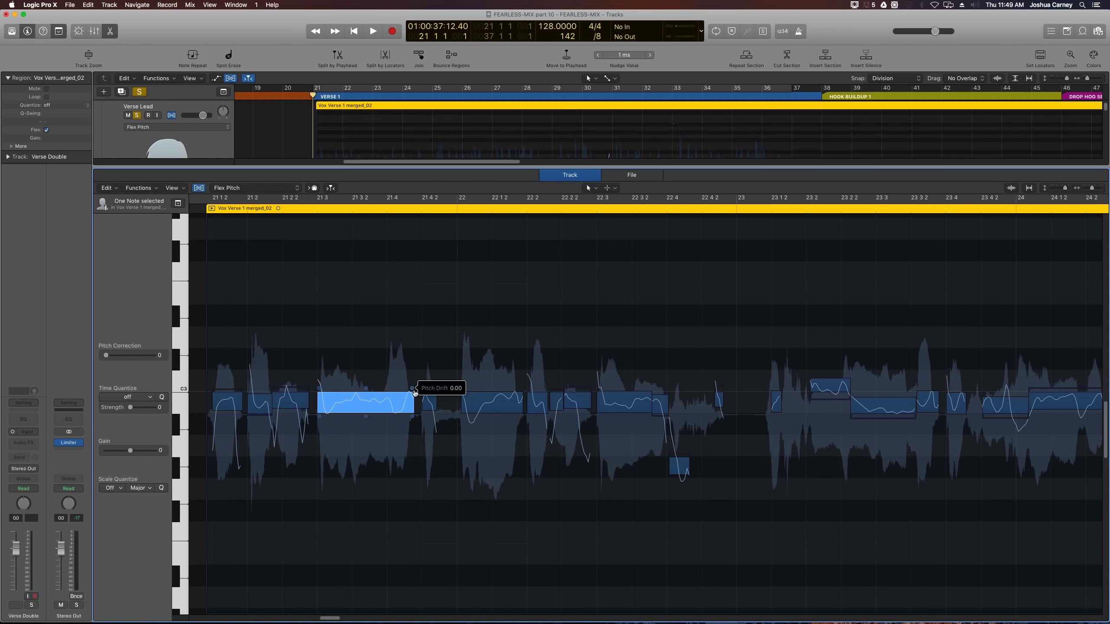
{"action": "left_click_drag", "start_coordinate": [413, 418], "coordinate": [414, 426]}
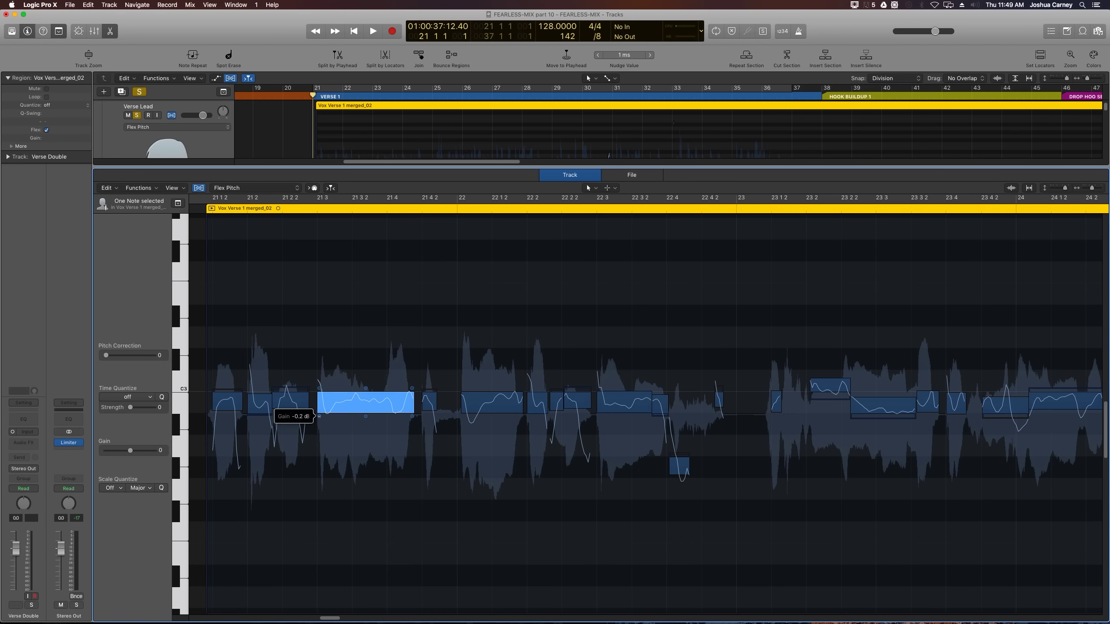
Step: Check the gain handle of the long note at 21 3 and deselect the note
{"action": "left_click_drag", "start_coordinate": [319, 416], "coordinate": [320, 417]}
{"action": "left_click", "coordinate": [329, 461]}
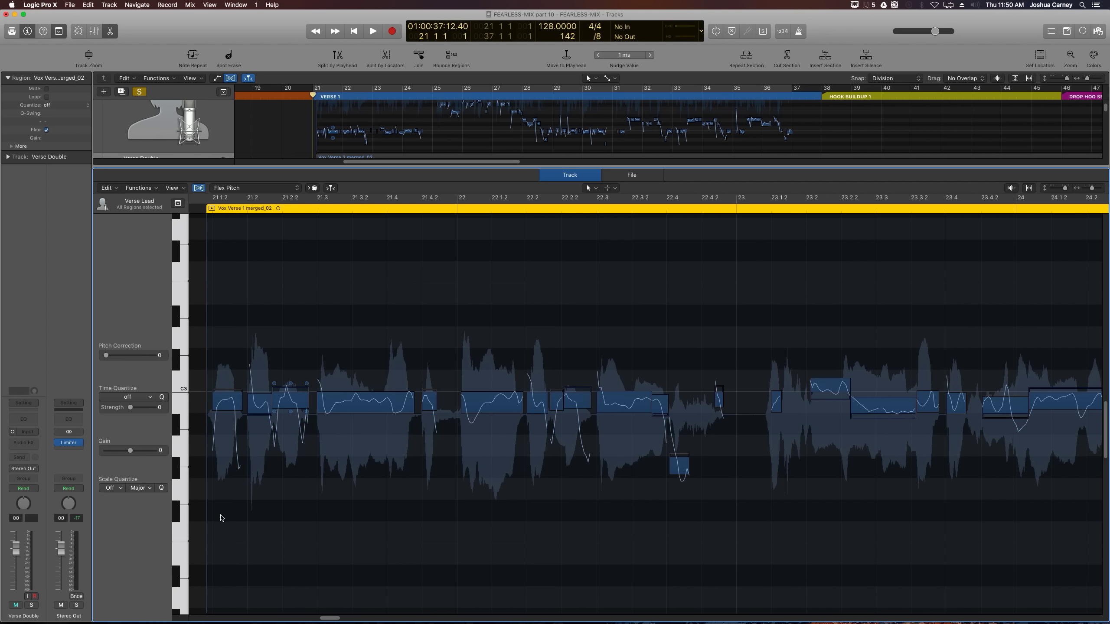
Step: Widen the Flex Pitch settings area and set Scale Quantize to B Natural Minor
{"action": "left_click_drag", "start_coordinate": [171, 518], "coordinate": [212, 512]}
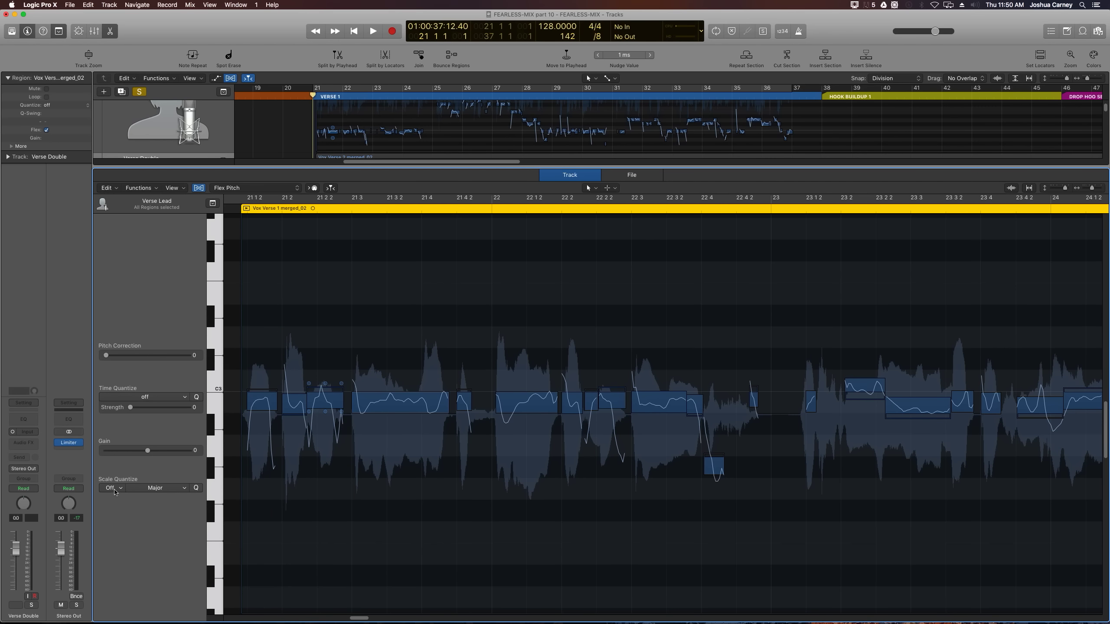
{"action": "left_click", "coordinate": [118, 489]}
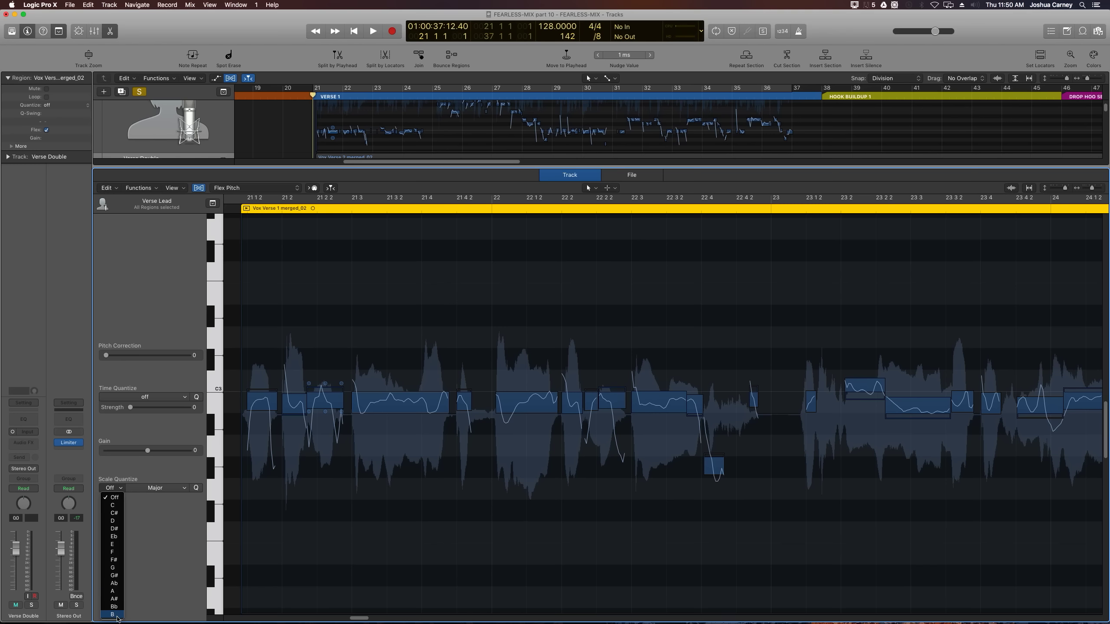
{"action": "left_click", "coordinate": [117, 614]}
{"action": "left_click", "coordinate": [156, 488]}
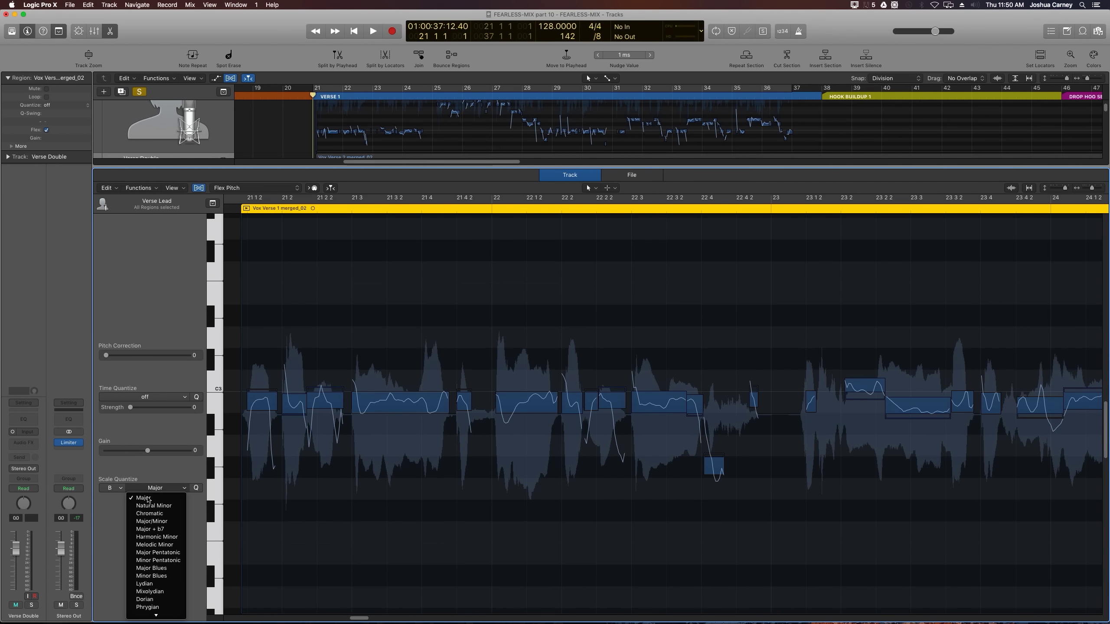
{"action": "left_click", "coordinate": [256, 517]}
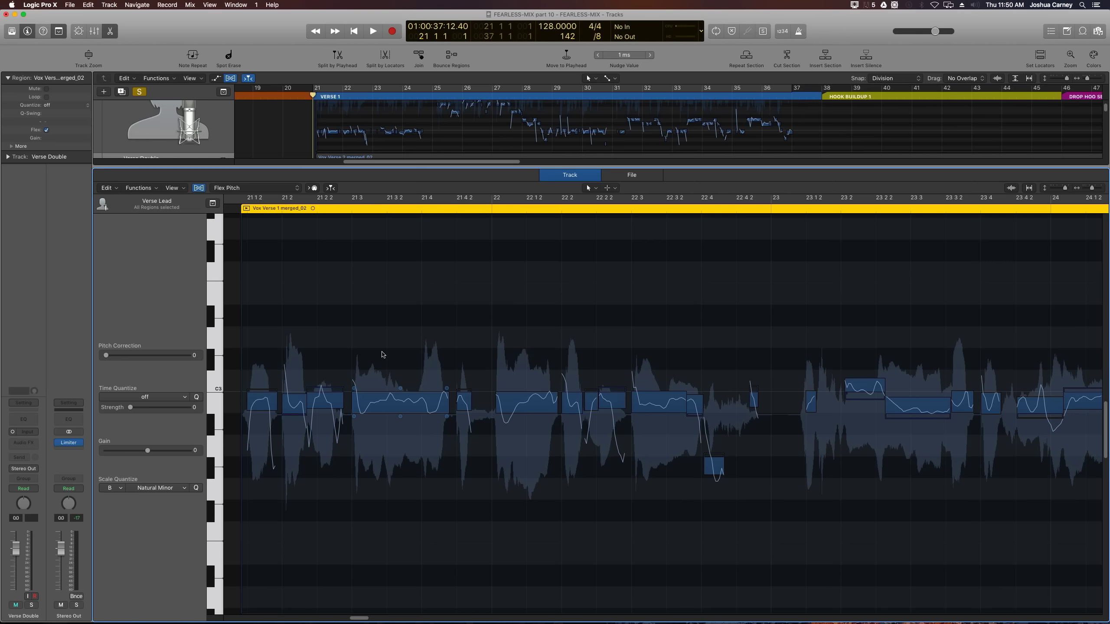
Step: Try Pitch Correction at 100 on all notes from bar 21 to the end of bar 22, and lower it again
{"action": "left_click_drag", "start_coordinate": [247, 283], "coordinate": [770, 541]}
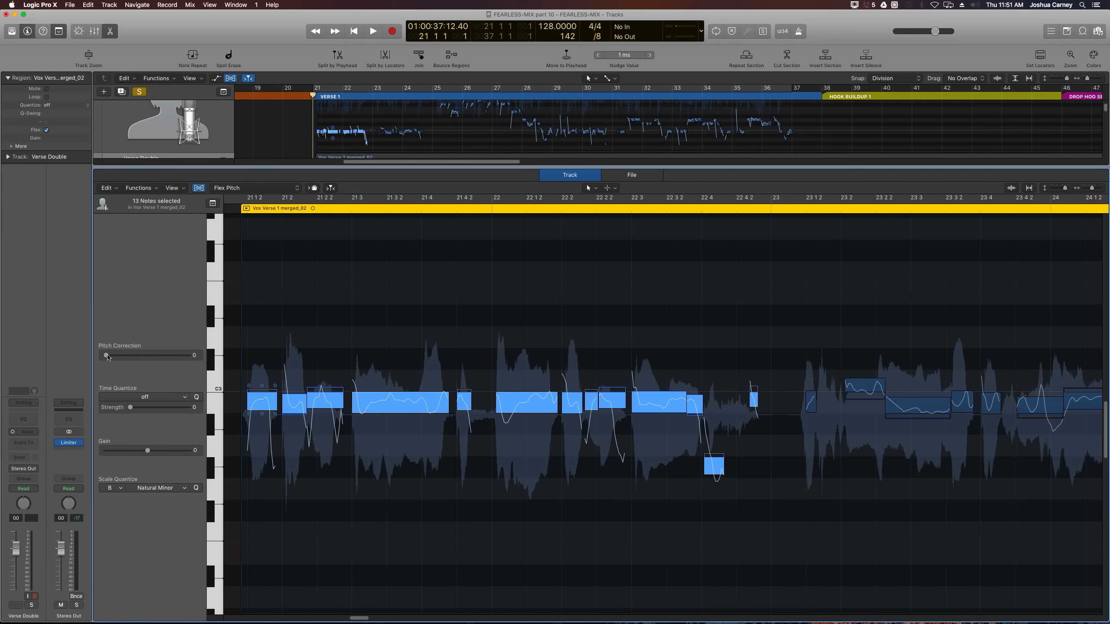
{"action": "left_click_drag", "start_coordinate": [107, 357], "coordinate": [230, 359]}
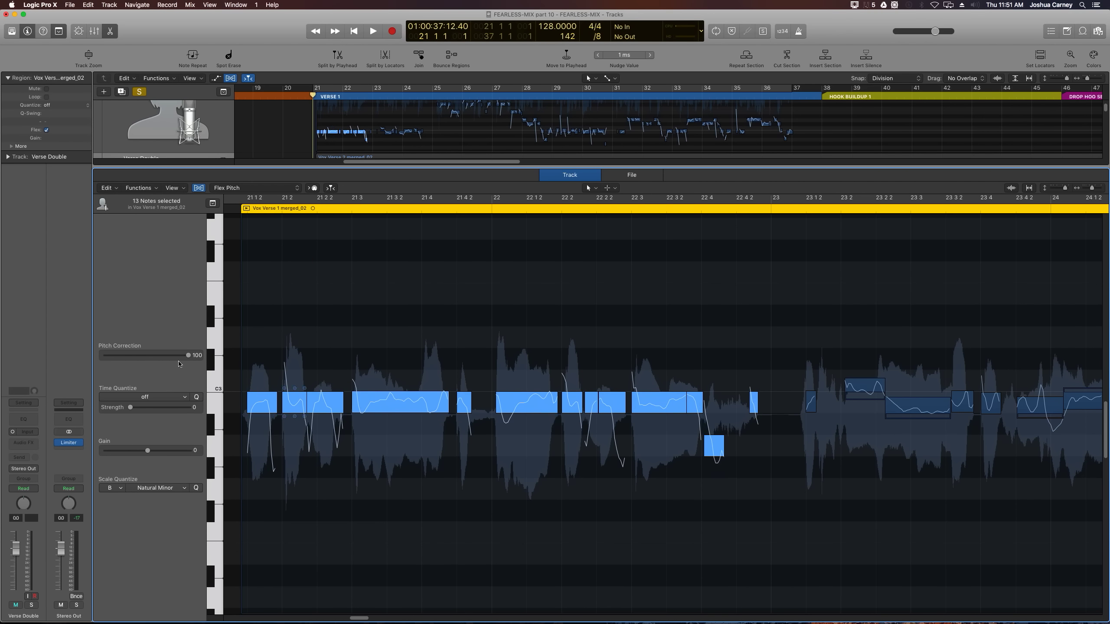
{"action": "left_click_drag", "start_coordinate": [188, 355], "coordinate": [119, 357]}
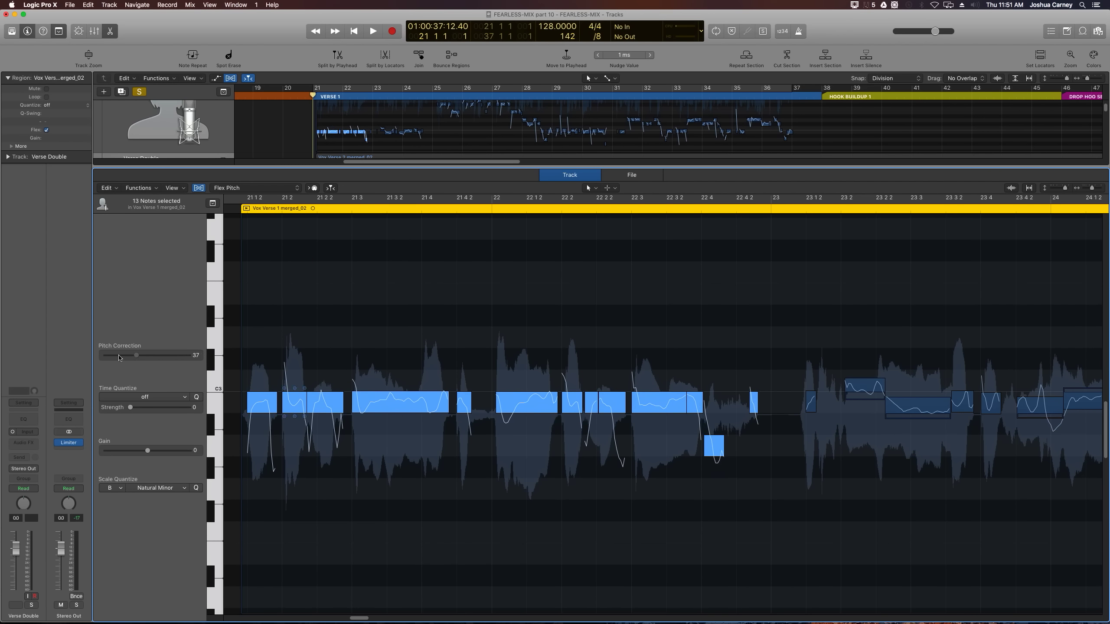
{"action": "left_click", "coordinate": [330, 332]}
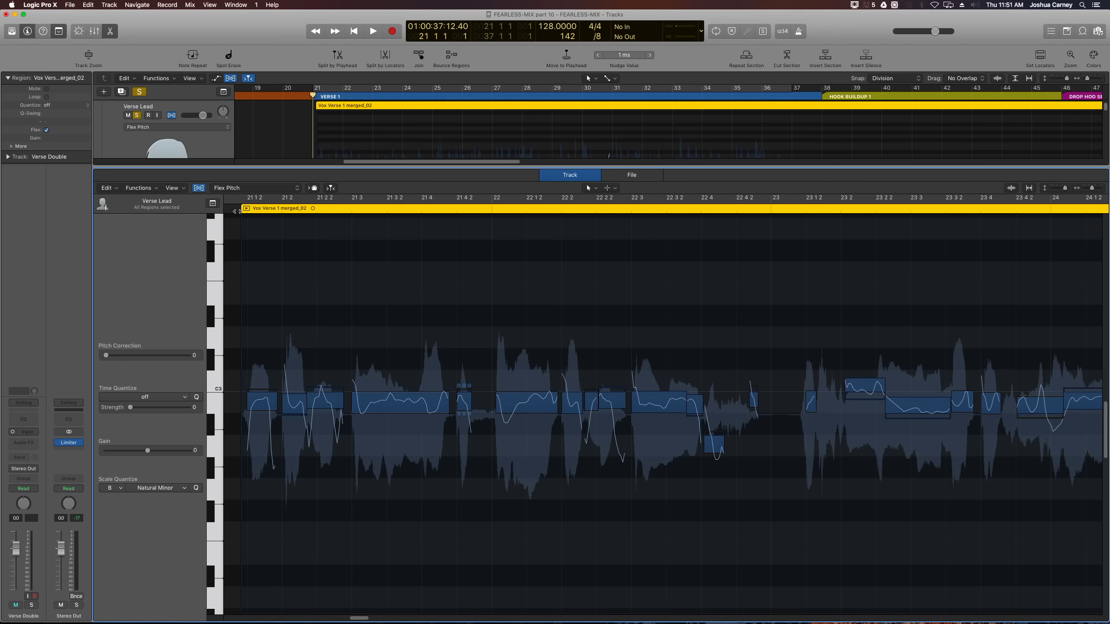
Step: Play the opening phrase from bar 21 and delete the two stray notes in the breath at 22 4
{"action": "key", "text": "space"}
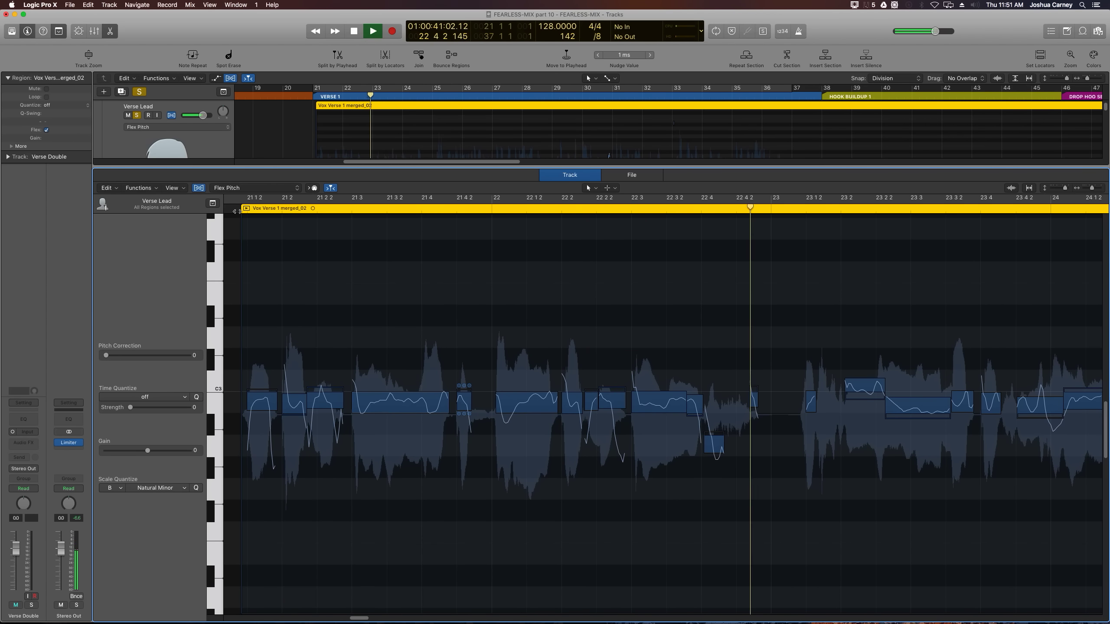
{"action": "key", "text": "space"}
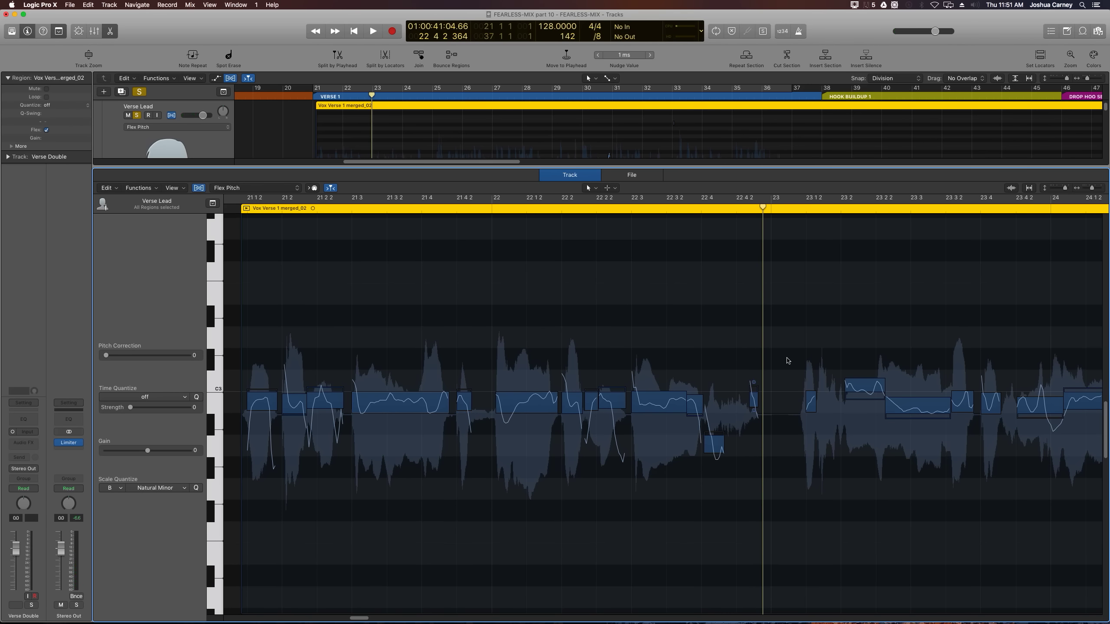
{"action": "left_click_drag", "start_coordinate": [788, 361], "coordinate": [714, 516]}
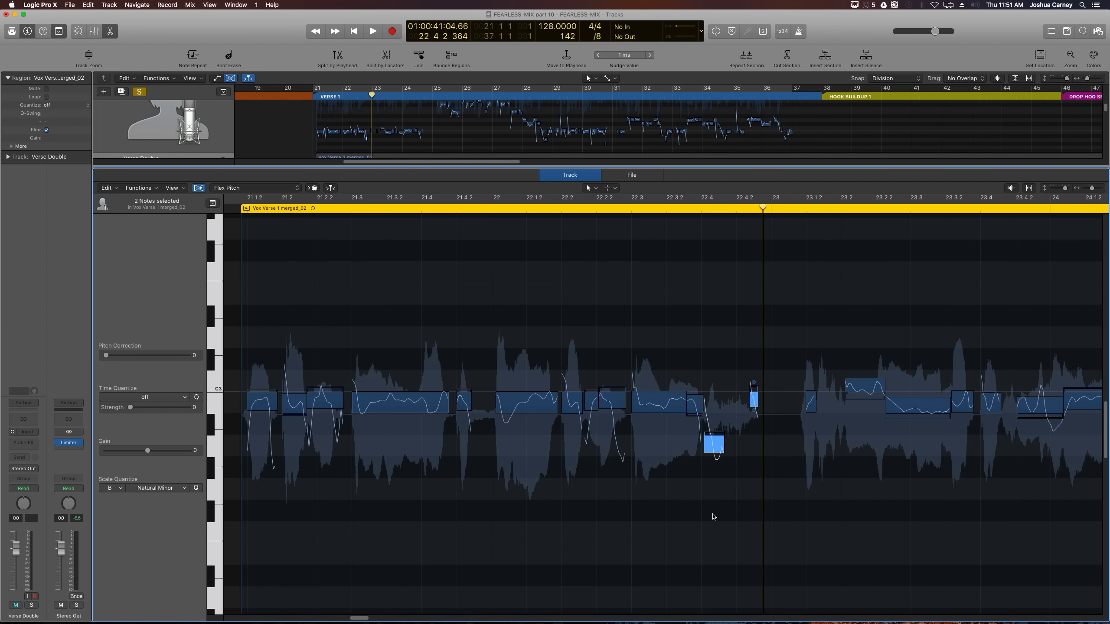
{"action": "key", "text": "Delete"}
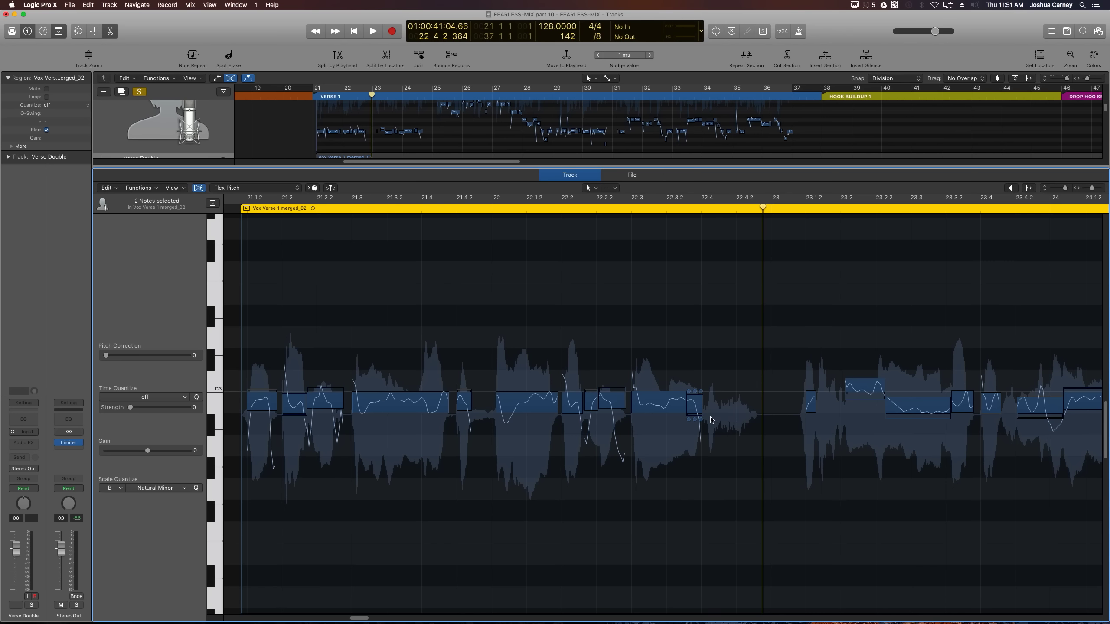
Step: Play the vocal from around 21 3 2 to bar 23 to hear the phrase ending
{"action": "left_click", "coordinate": [407, 207]}
{"action": "key", "text": "space"}
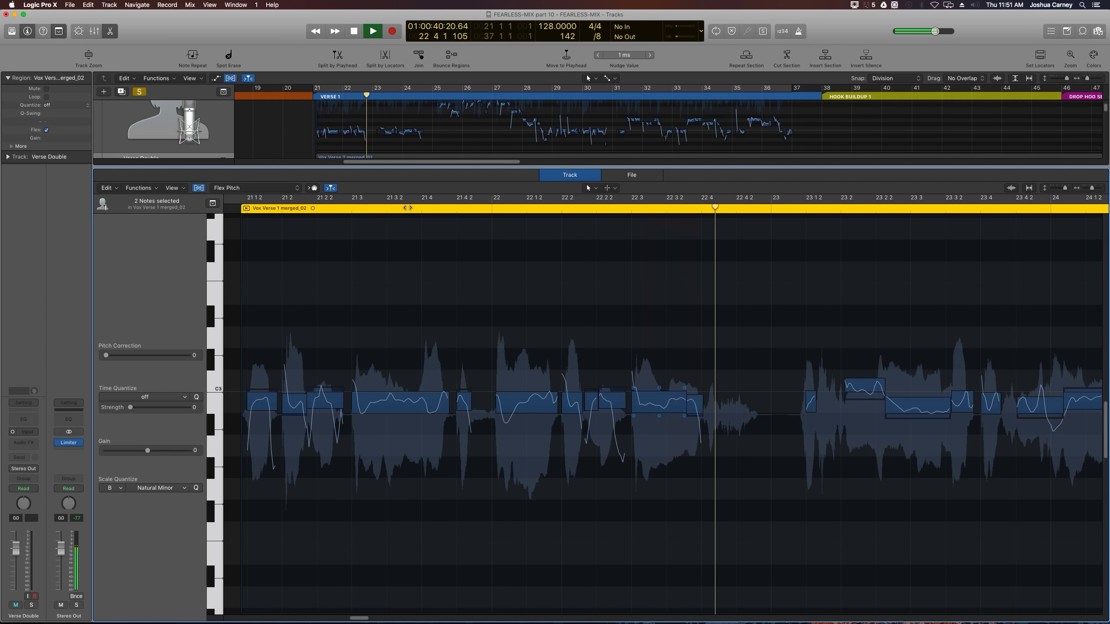
{"action": "key", "text": "space"}
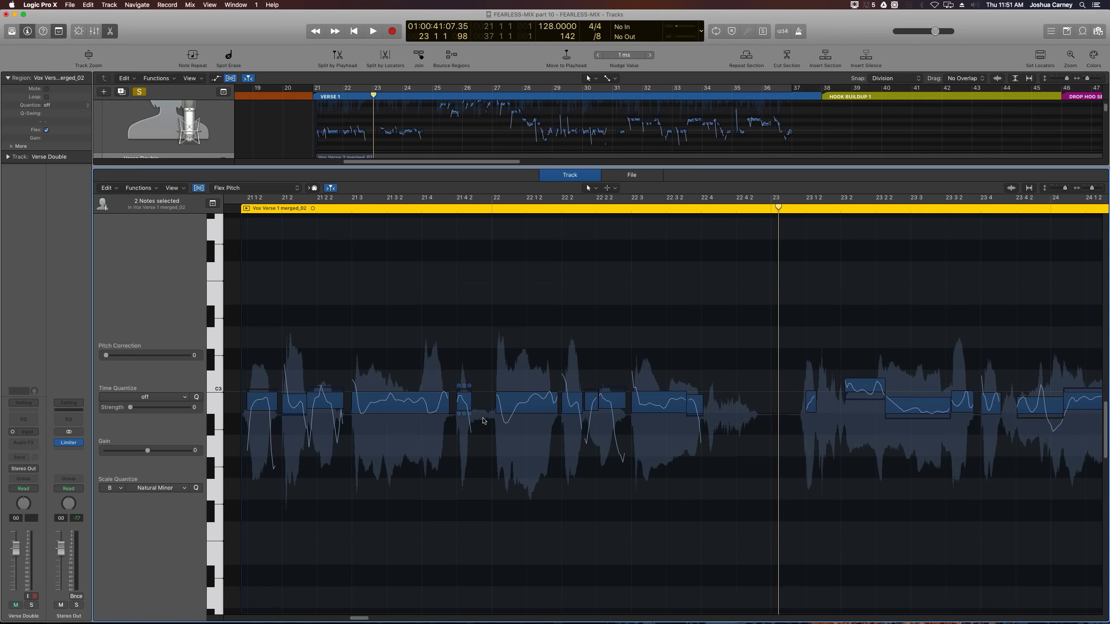
Step: Raise Pitch Correction to the maximum for the eleven notes in bars 21 and 22 and play them back from bar 21
{"action": "left_click_drag", "start_coordinate": [267, 338], "coordinate": [695, 516]}
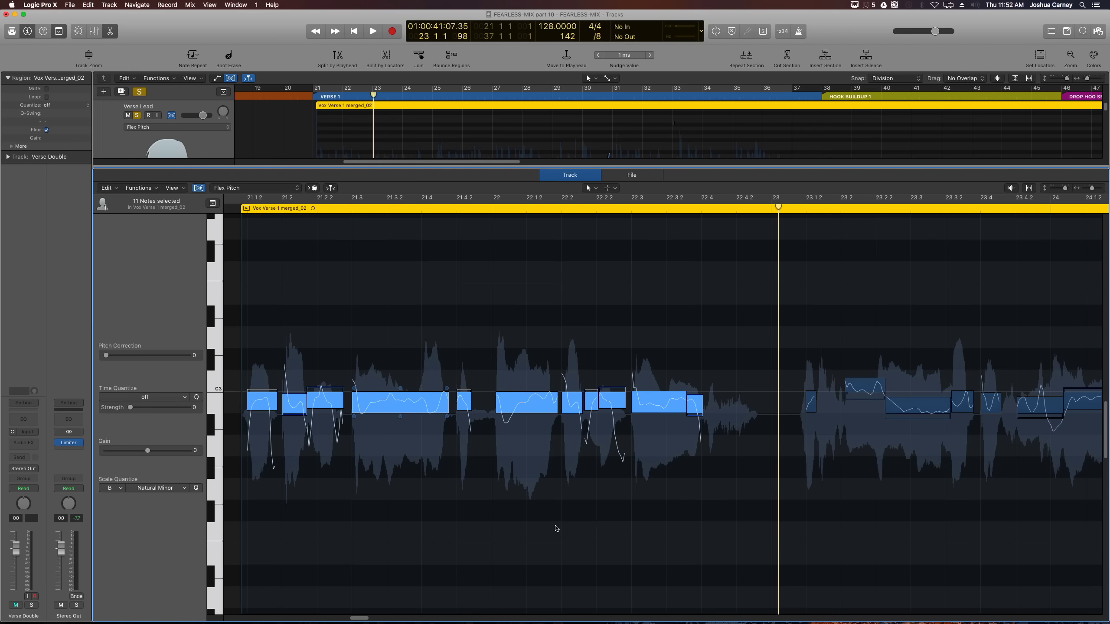
{"action": "left_click_drag", "start_coordinate": [251, 328], "coordinate": [698, 485]}
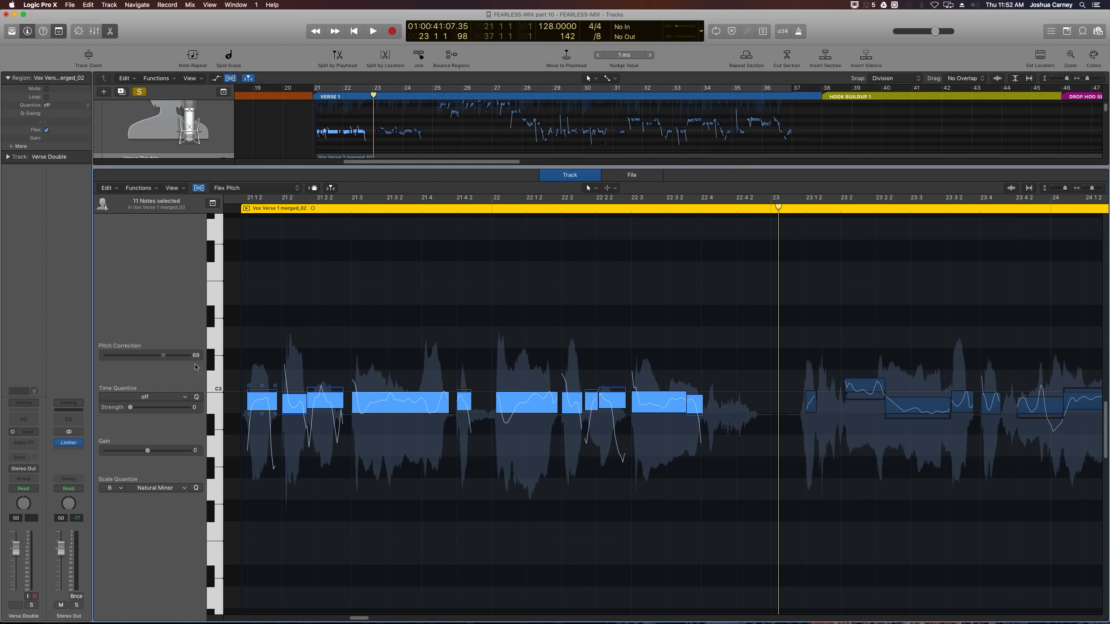
{"action": "left_click", "coordinate": [374, 310]}
{"action": "left_click", "coordinate": [238, 209]}
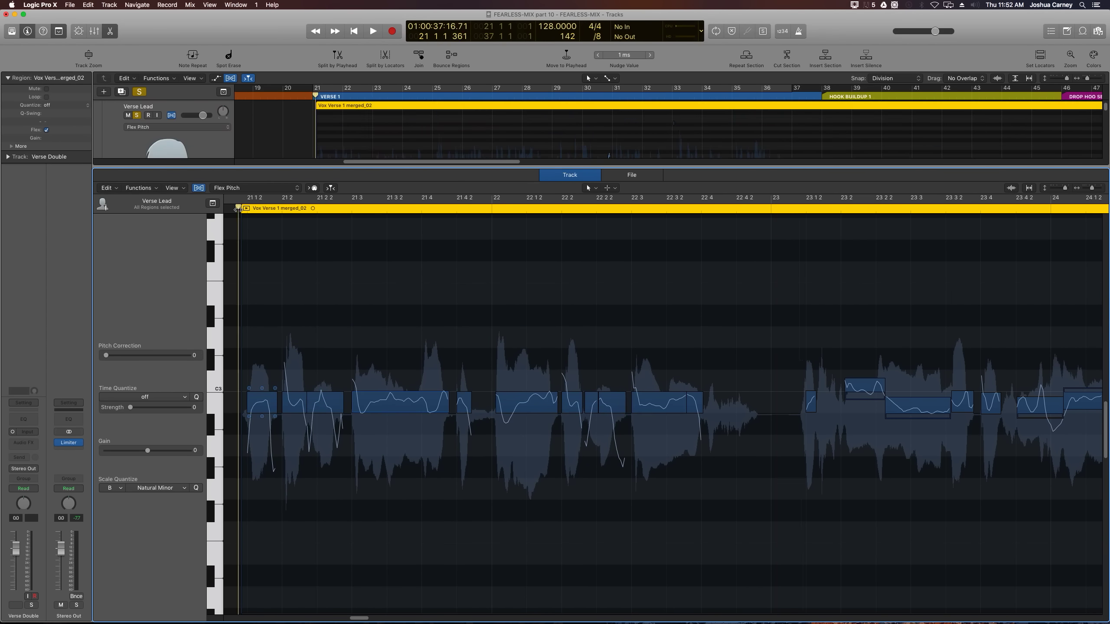
{"action": "key", "text": "space"}
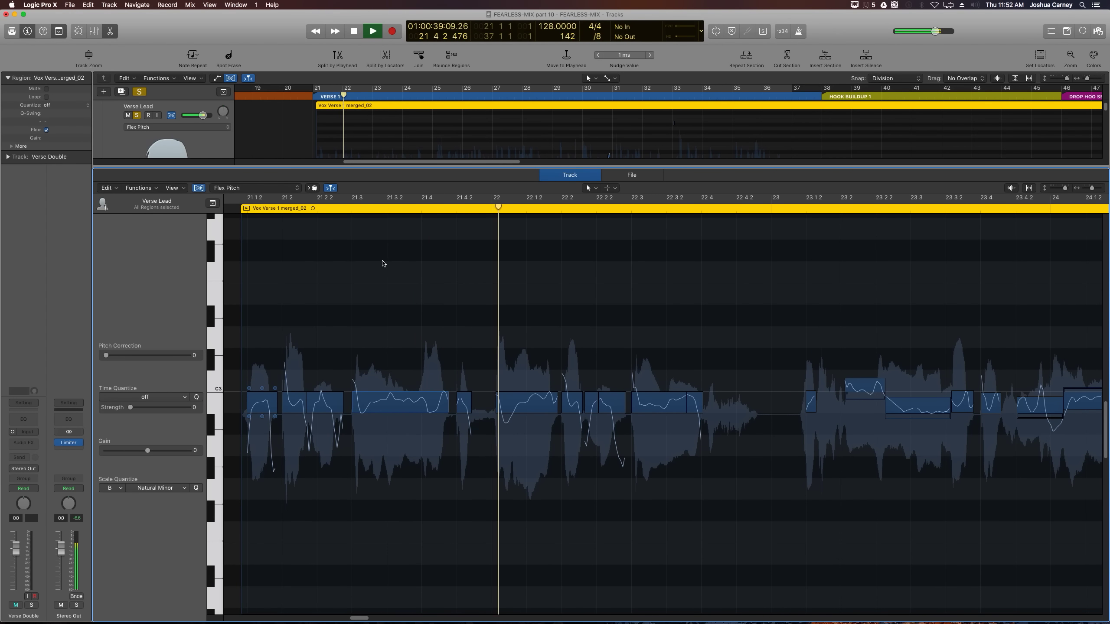
{"action": "key", "text": "space"}
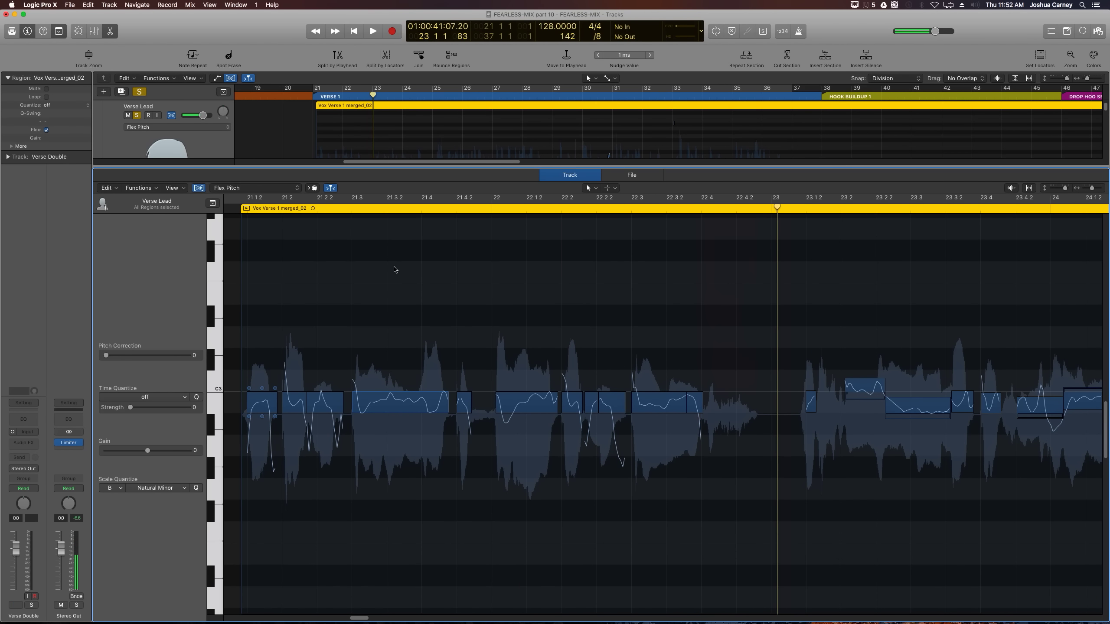
Step: Delete the two stray high notes near C4 at 24 4
{"action": "scroll", "coordinate": [511, 369], "scroll_direction": "right", "scroll_amount": 10}
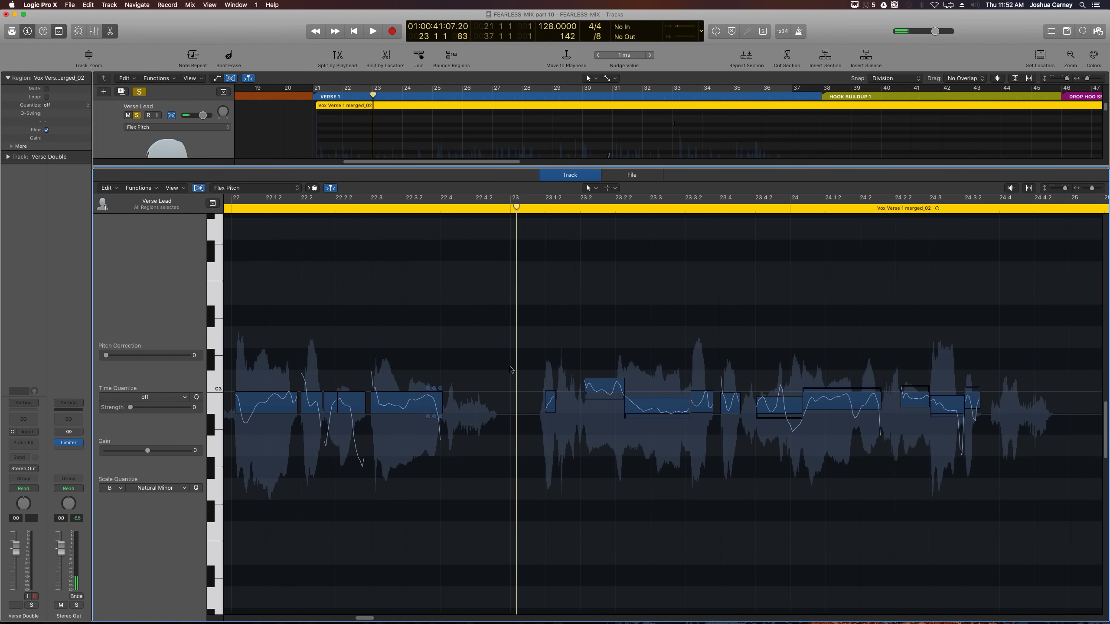
{"action": "scroll", "coordinate": [510, 369], "scroll_direction": "right", "scroll_amount": 3}
{"action": "scroll", "coordinate": [806, 371], "scroll_direction": "up", "scroll_amount": 5}
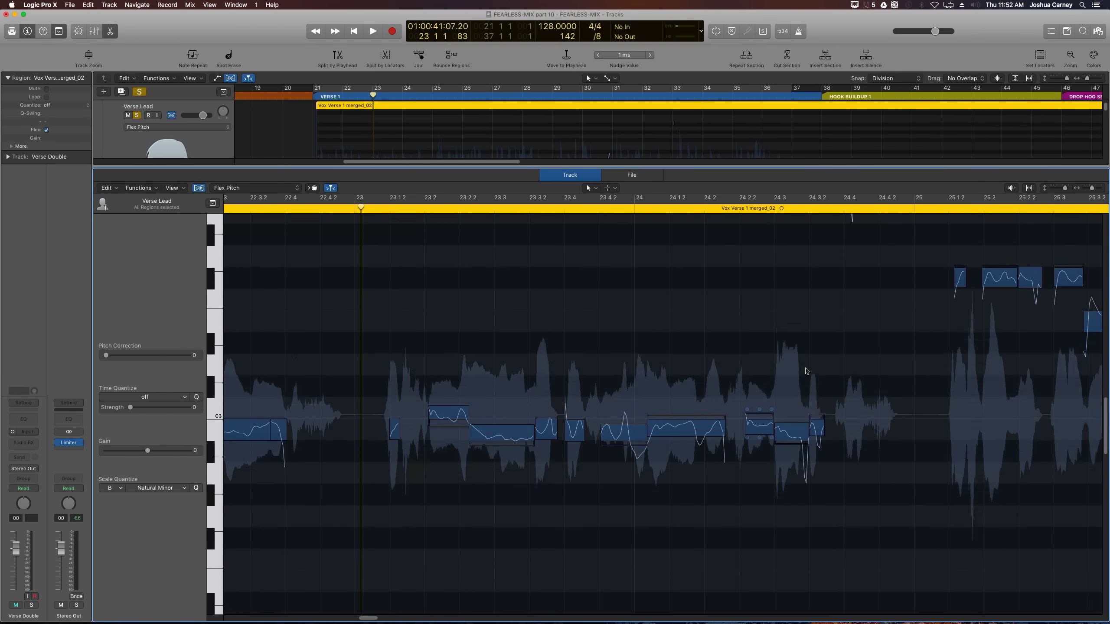
{"action": "scroll", "coordinate": [807, 371], "scroll_direction": "up", "scroll_amount": 5}
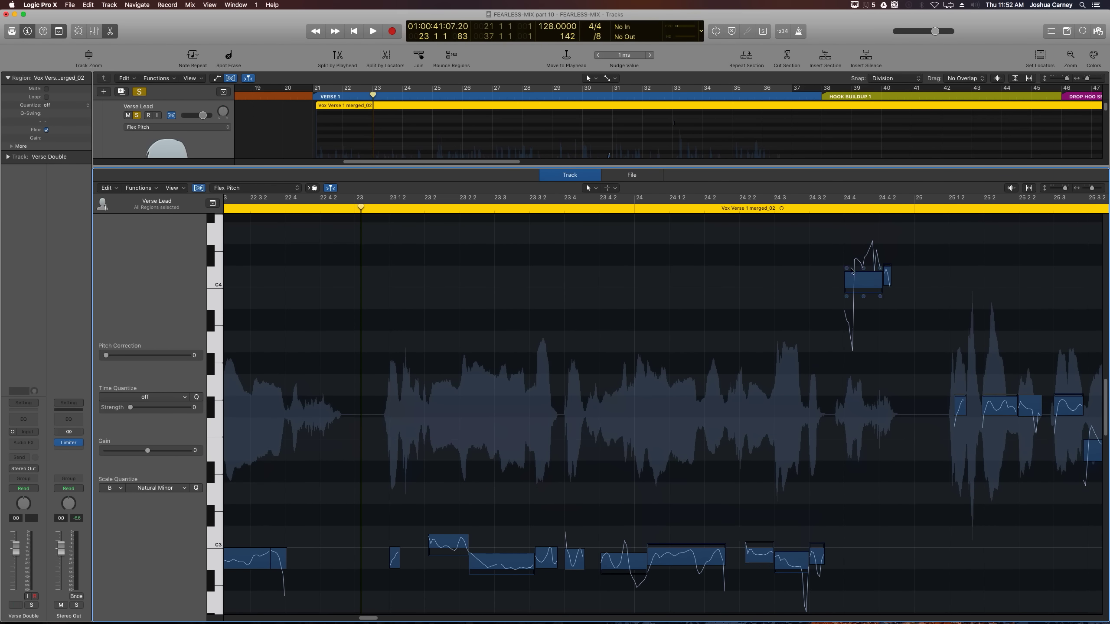
{"action": "left_click_drag", "start_coordinate": [813, 248], "coordinate": [916, 349]}
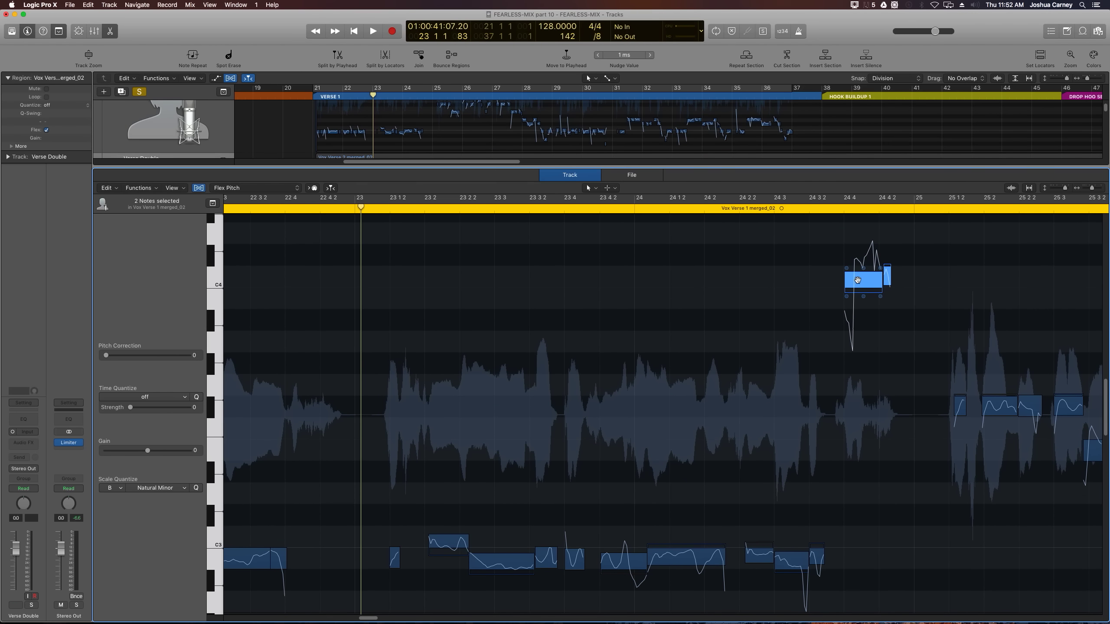
{"action": "scroll", "coordinate": [757, 366], "scroll_direction": "down", "scroll_amount": 7}
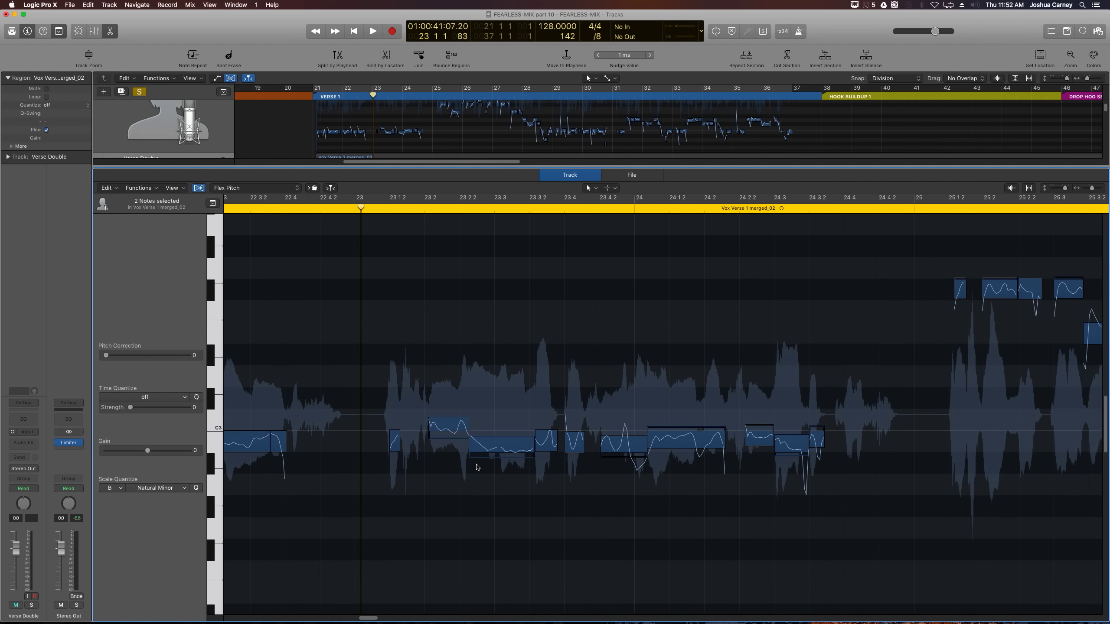
Step: Set Pitch Correction to 100 for the ten notes between 23 1 and 24 3 2 and play them back from bar 23
{"action": "left_click_drag", "start_coordinate": [363, 353], "coordinate": [833, 541]}
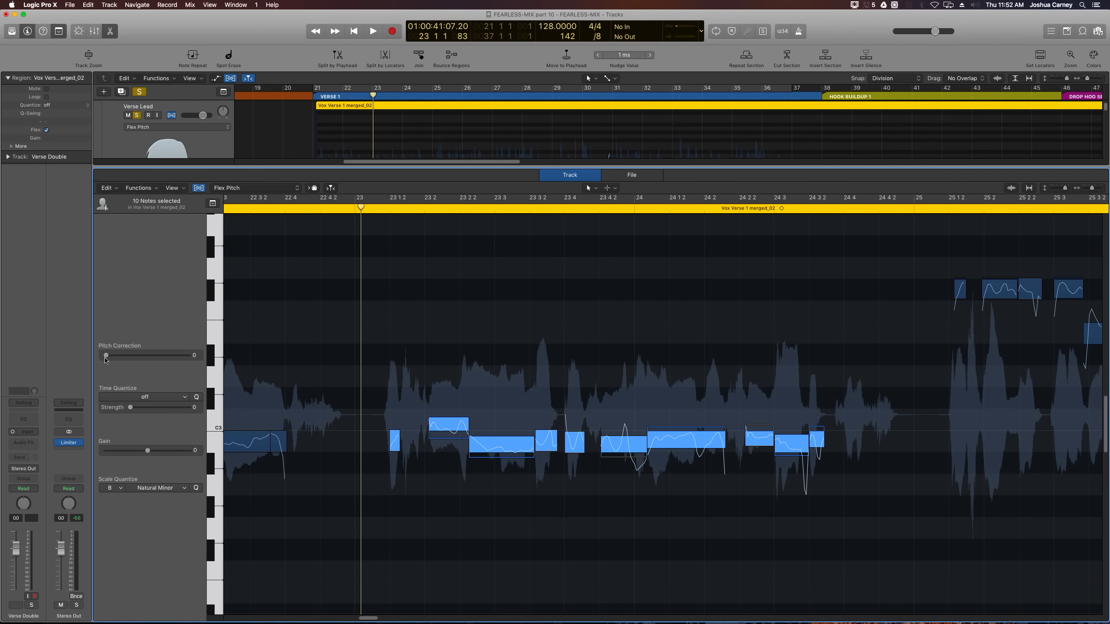
{"action": "left_click_drag", "start_coordinate": [197, 366], "coordinate": [407, 341]}
{"action": "left_click", "coordinate": [405, 300]}
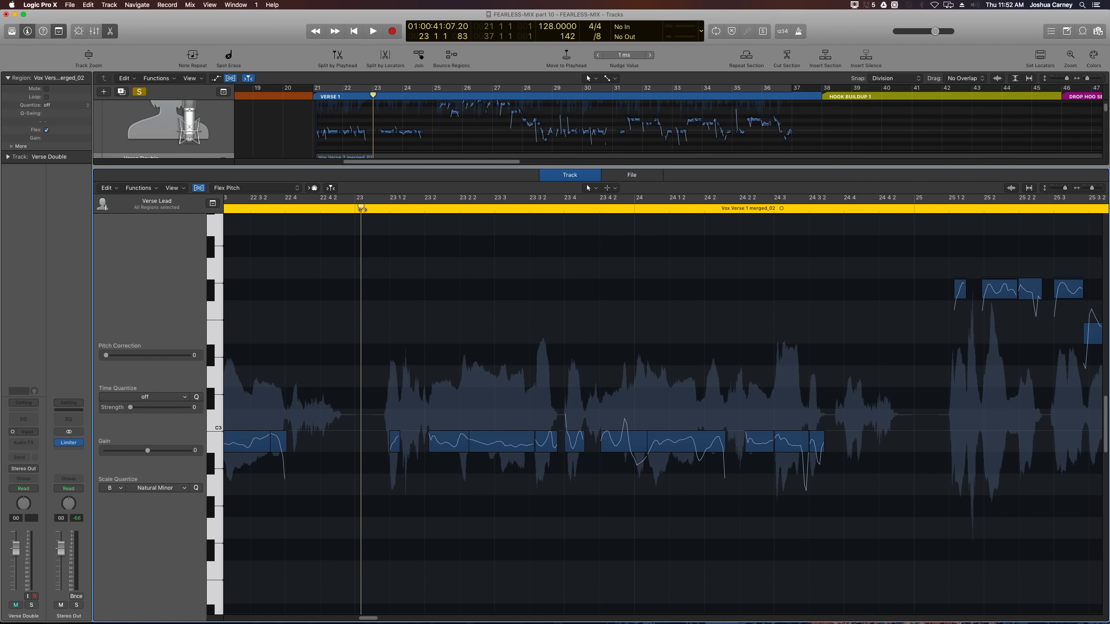
{"action": "key", "text": "space"}
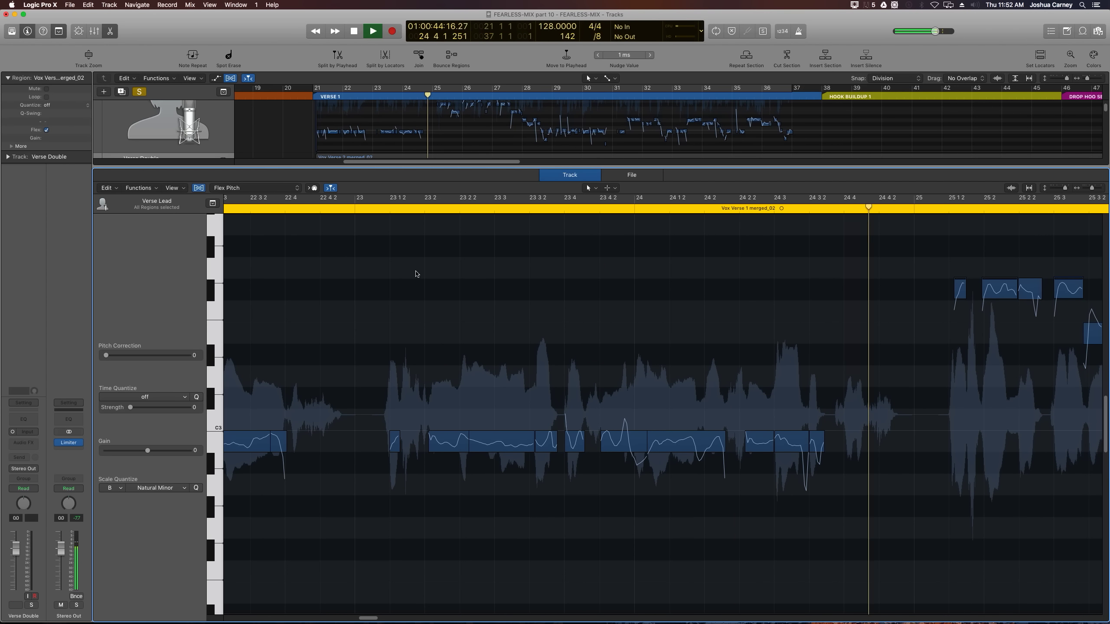
{"action": "key", "text": "space"}
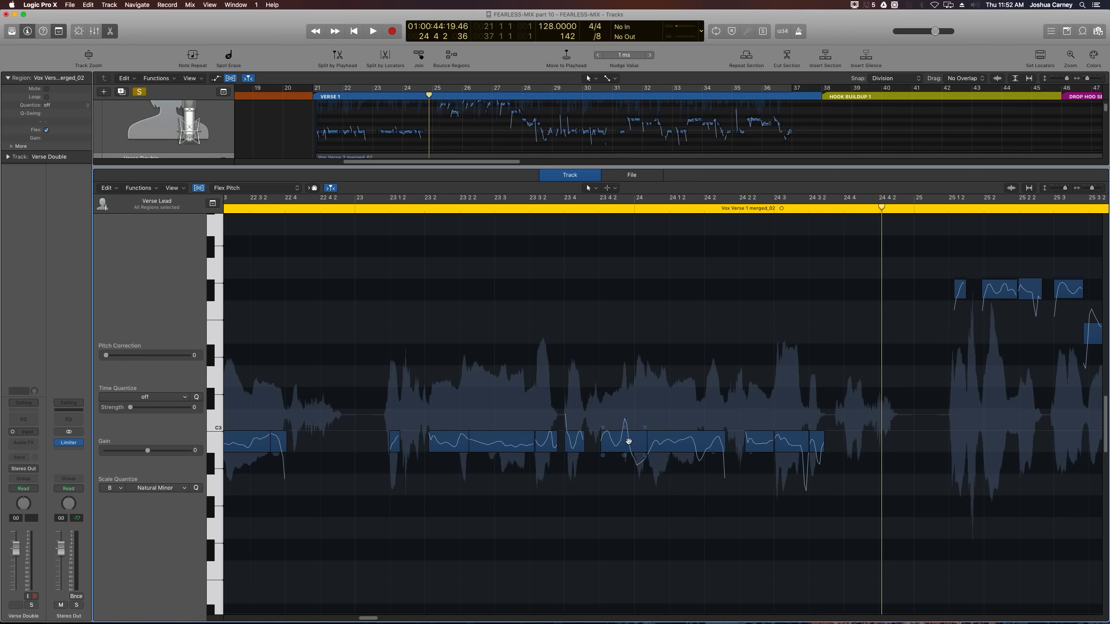
Step: Set the secondary tool to Scissors and split the note before bar 24 where its pitch curve drops
{"action": "left_click", "coordinate": [623, 448]}
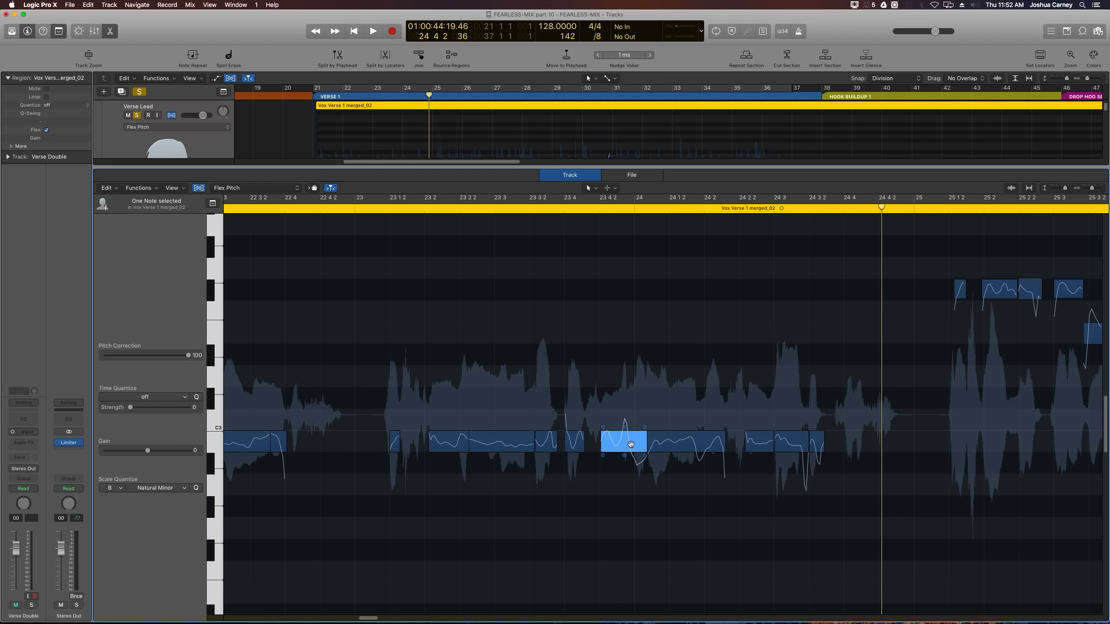
{"action": "left_click", "coordinate": [626, 366]}
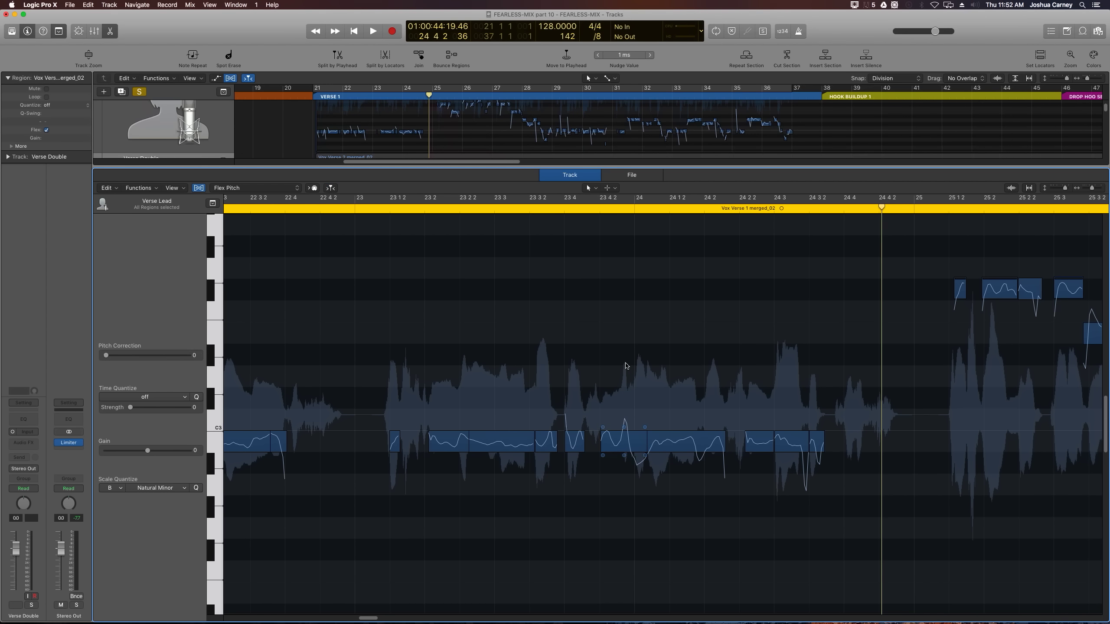
{"action": "left_click", "coordinate": [614, 191]}
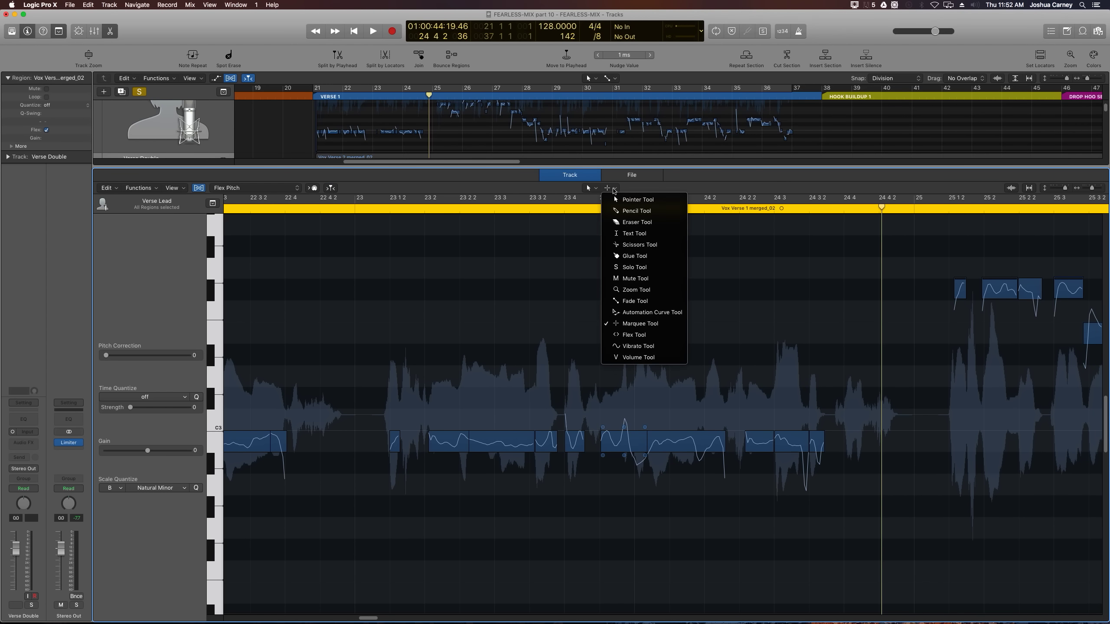
{"action": "left_click", "coordinate": [630, 246]}
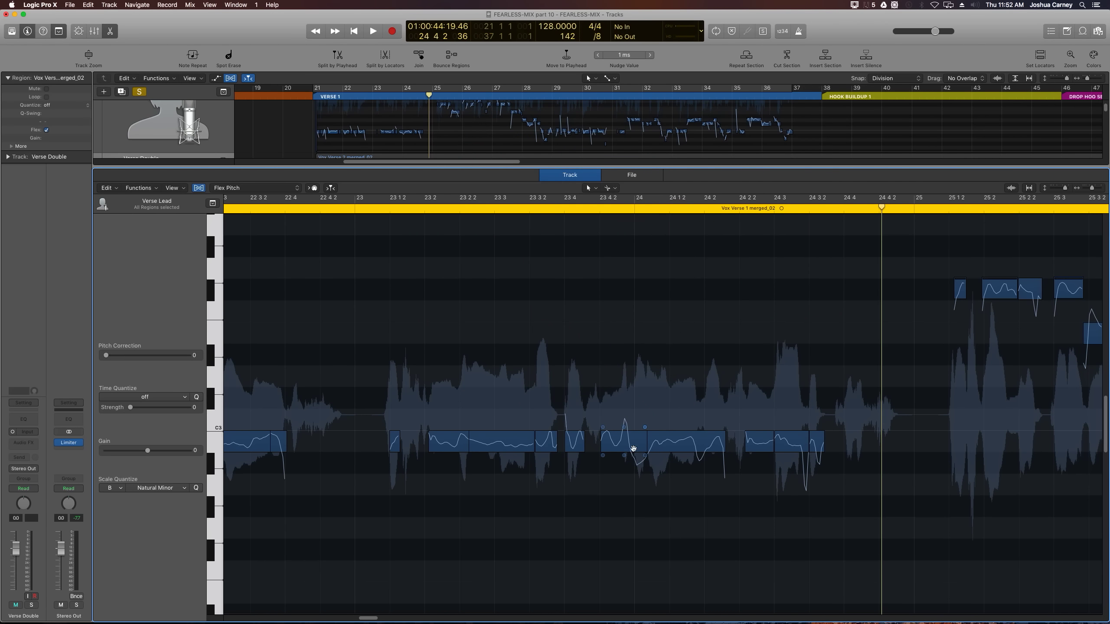
{"action": "left_click", "coordinate": [632, 446]}
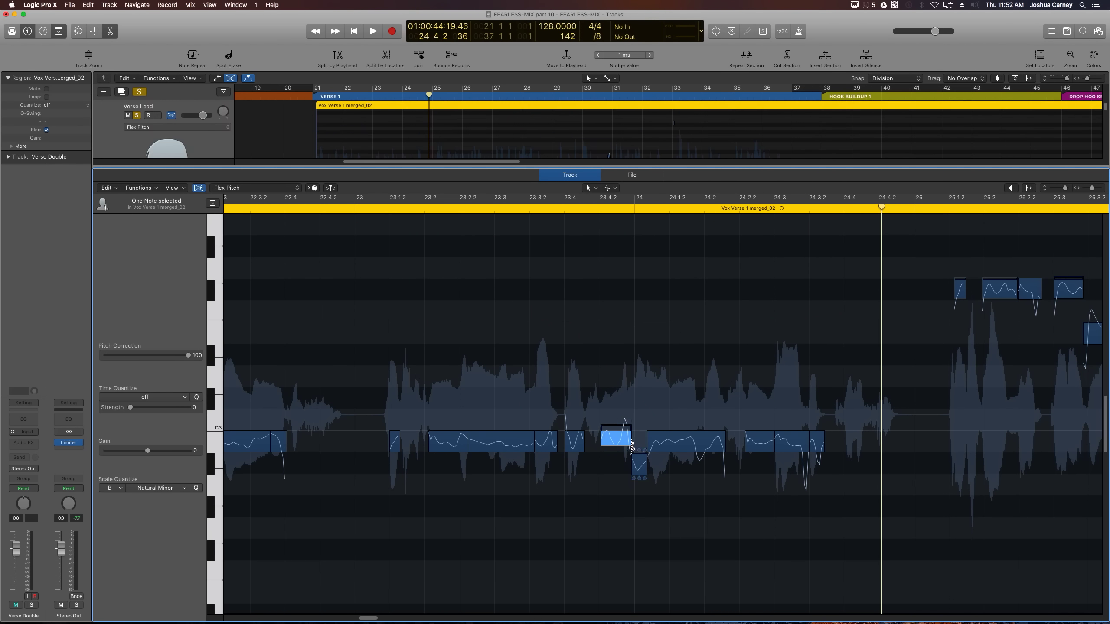
Step: Lower the split-off note just before bar 24 to A2 and set Pitch Correction to 100 for it and its two neighbours
{"action": "left_click", "coordinate": [613, 508]}
{"action": "left_click_drag", "start_coordinate": [637, 466], "coordinate": [636, 485]}
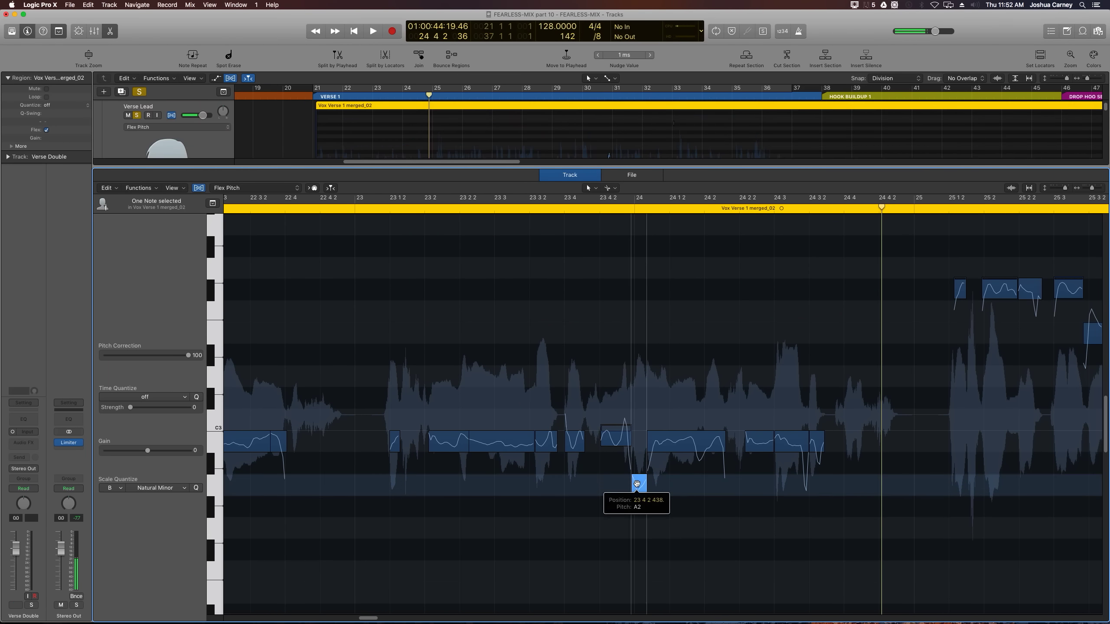
{"action": "left_click_drag", "start_coordinate": [609, 404], "coordinate": [668, 512]}
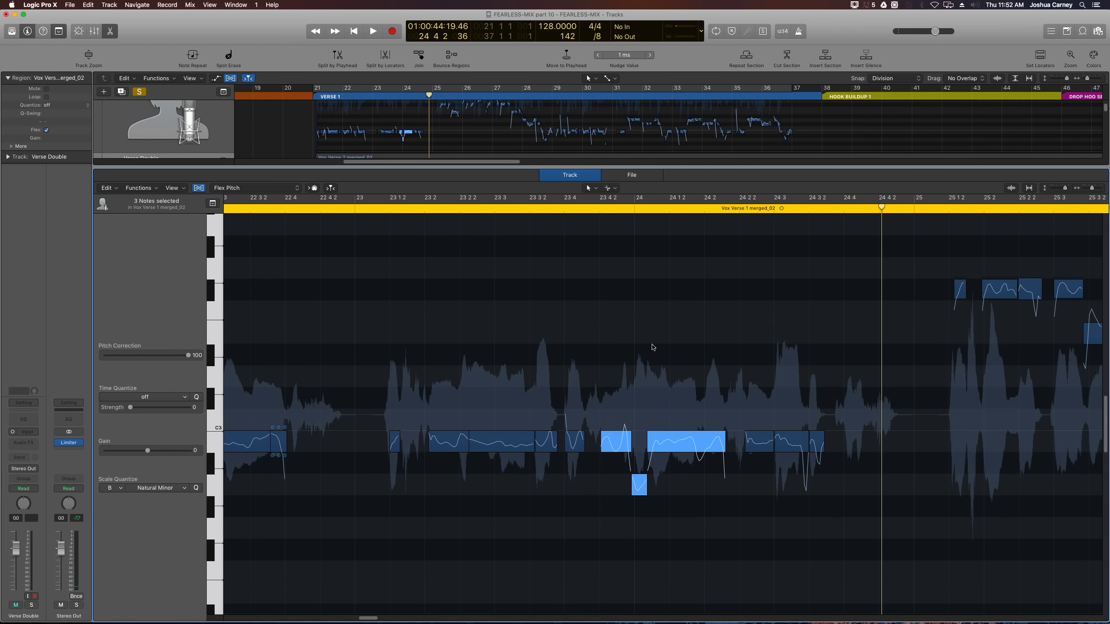
Step: Deselect the notes and play the corrected phrase back from bar 23 into bar 24
{"action": "left_click", "coordinate": [606, 347]}
{"action": "left_click", "coordinate": [401, 210]}
{"action": "key", "text": "space"}
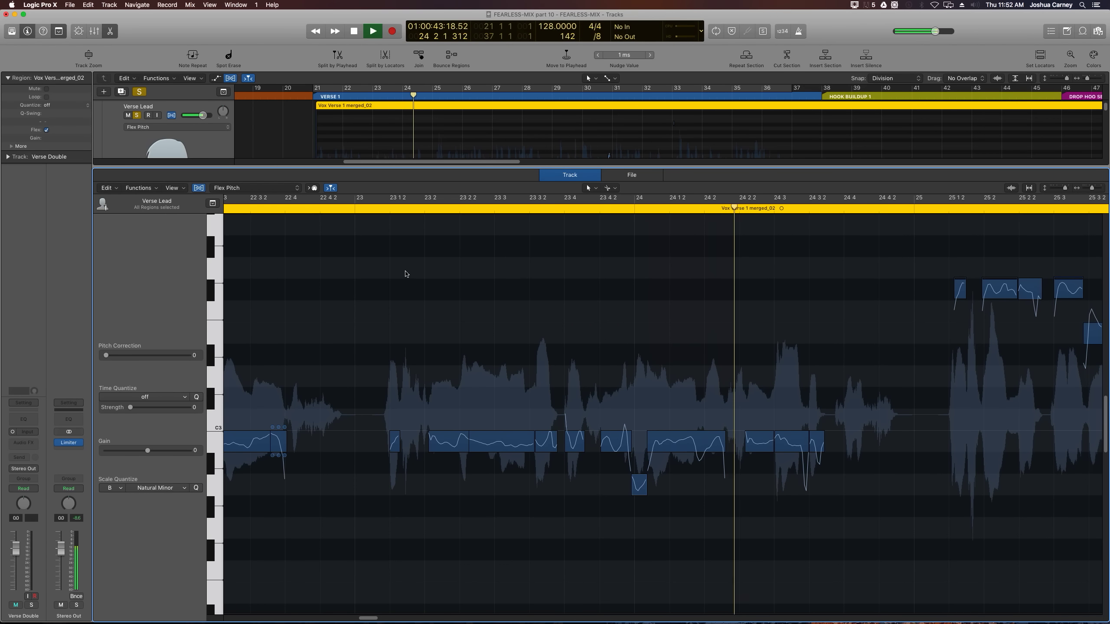
{"action": "key", "text": "space"}
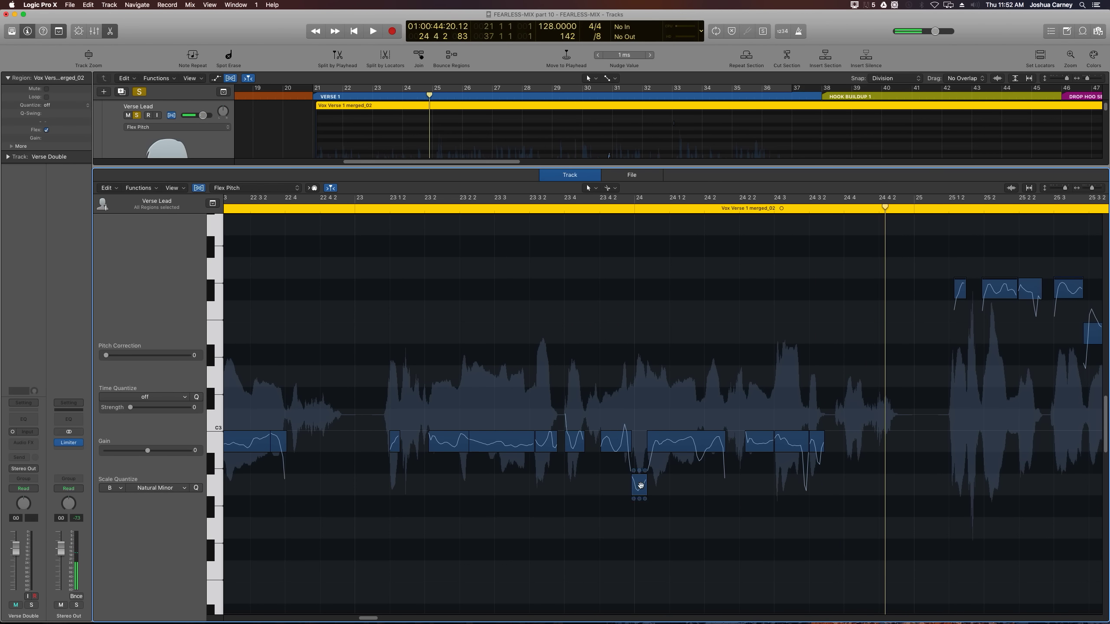
Step: Return to the start of the verse and play the vocal from bar 21 into bar 22
{"action": "scroll", "coordinate": [420, 480], "scroll_direction": "left", "scroll_amount": 10}
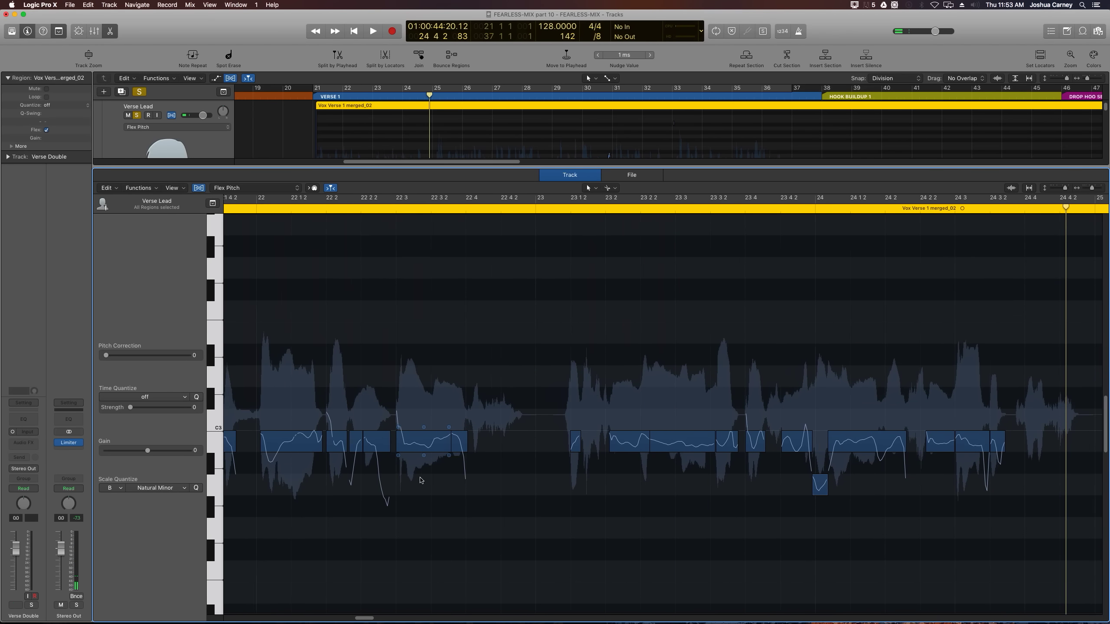
{"action": "scroll", "coordinate": [419, 480], "scroll_direction": "left", "scroll_amount": 5}
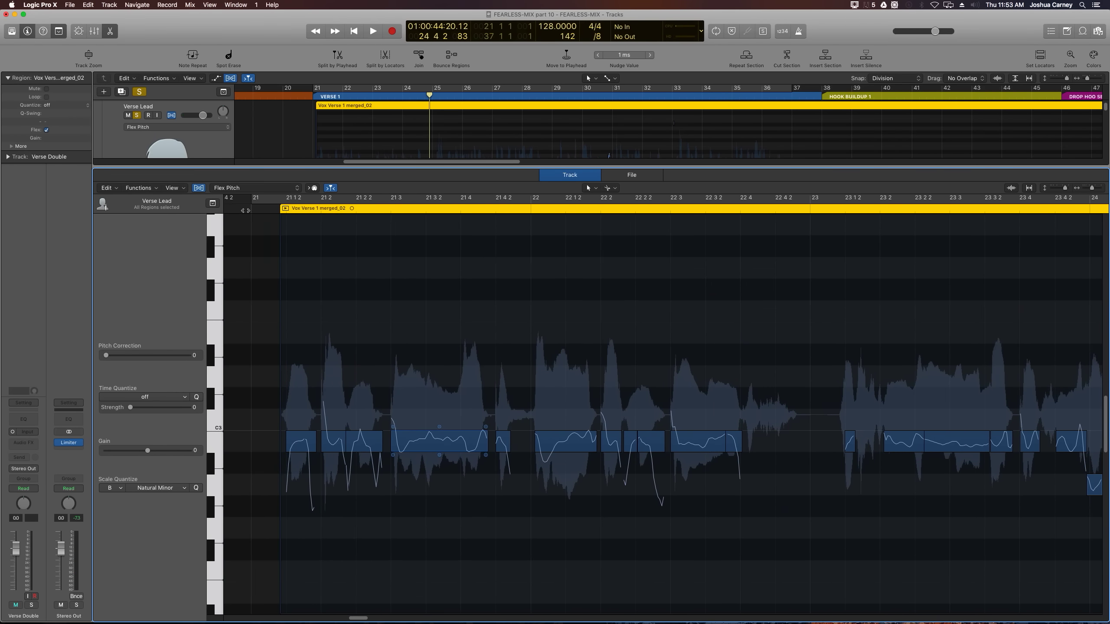
{"action": "key", "text": "shift+space"}
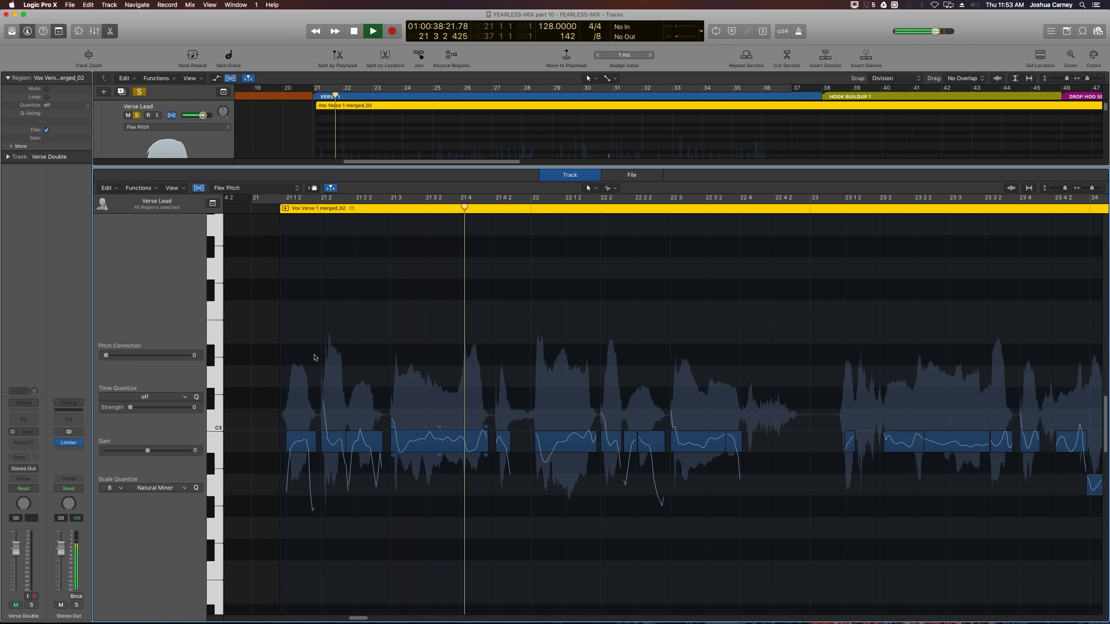
{"action": "key", "text": "space"}
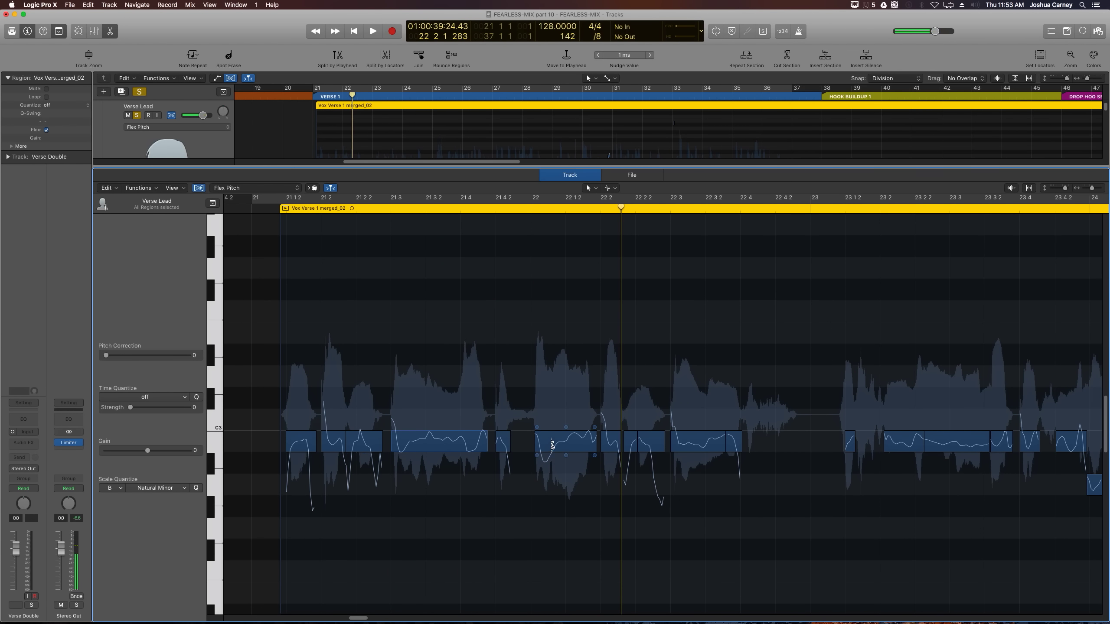
Step: Split the first note of bar 22 after its pitch dip and lower the short opening part to A2
{"action": "left_click", "coordinate": [554, 443]}
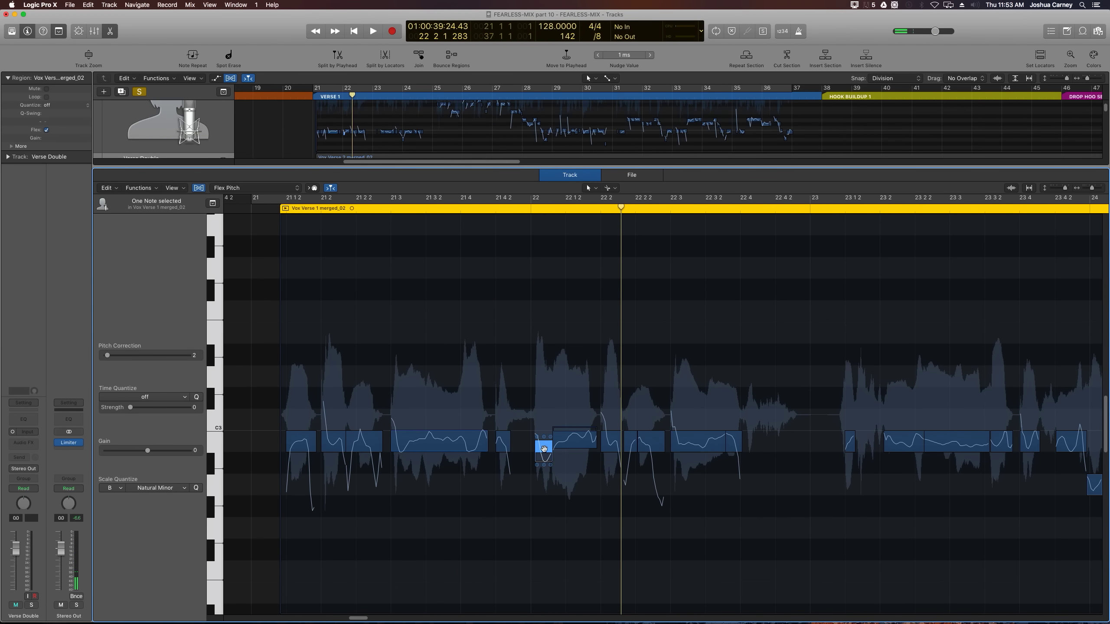
{"action": "left_click_drag", "start_coordinate": [544, 450], "coordinate": [543, 483]}
{"action": "left_click", "coordinate": [521, 359]}
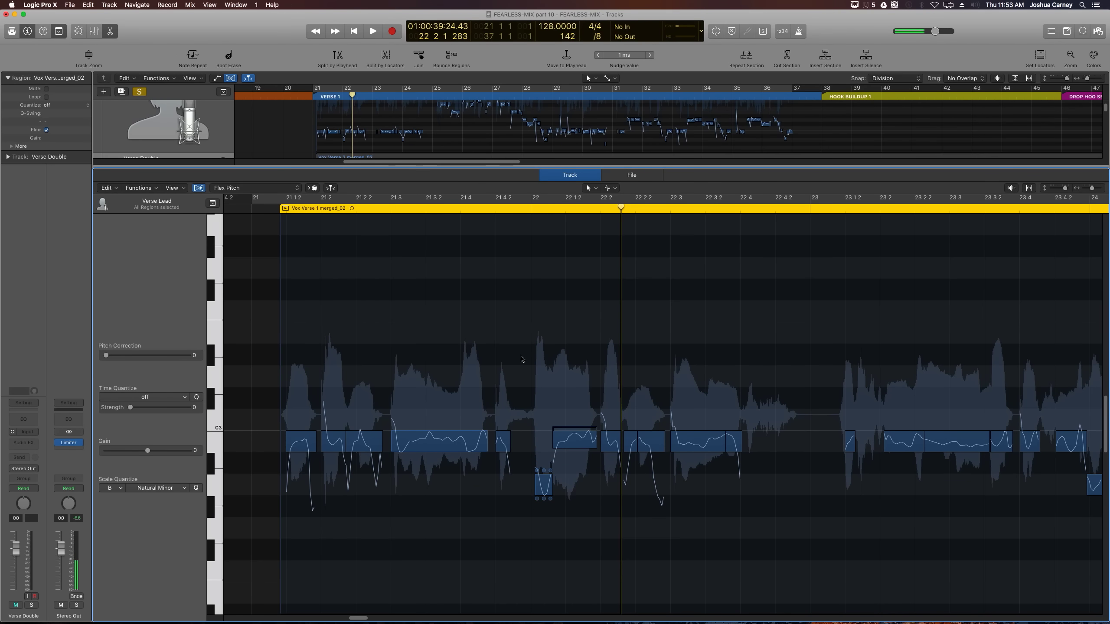
Step: Set Pitch Correction to 100 for both parts of the split note at bar 22 and play the phrase back from bar 21
{"action": "left_click_drag", "start_coordinate": [521, 360], "coordinate": [574, 510]}
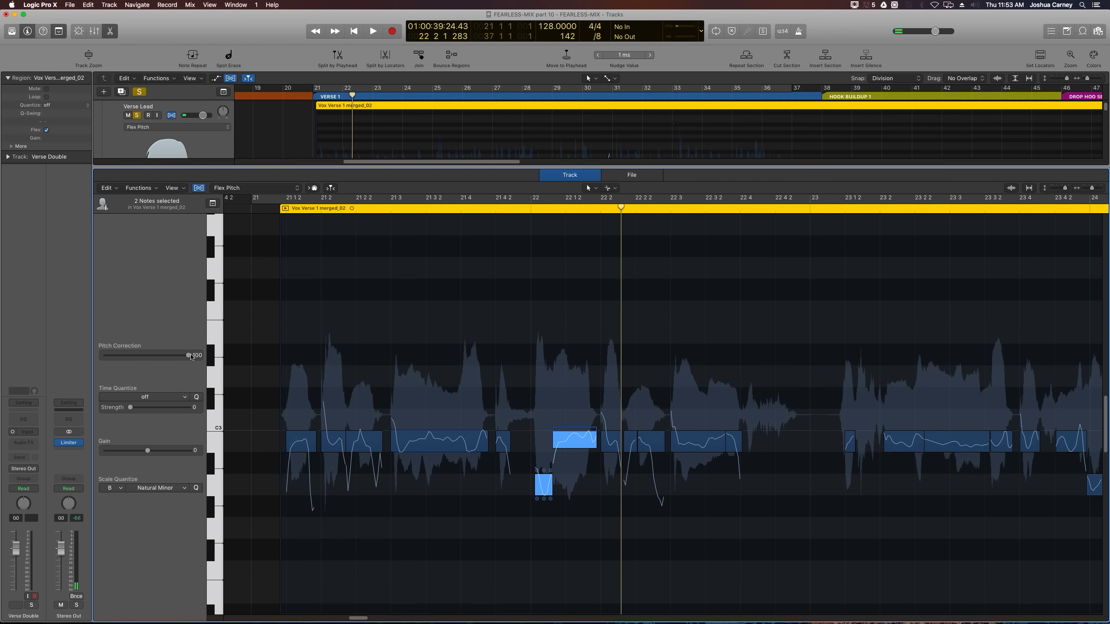
{"action": "left_click", "coordinate": [402, 333]}
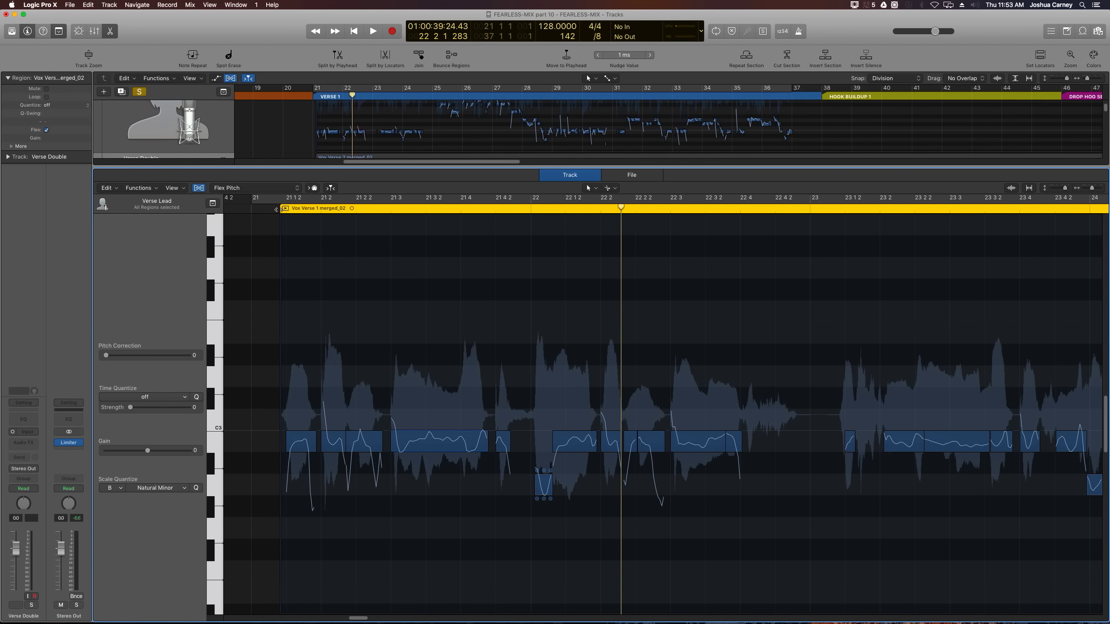
{"action": "key", "text": "space"}
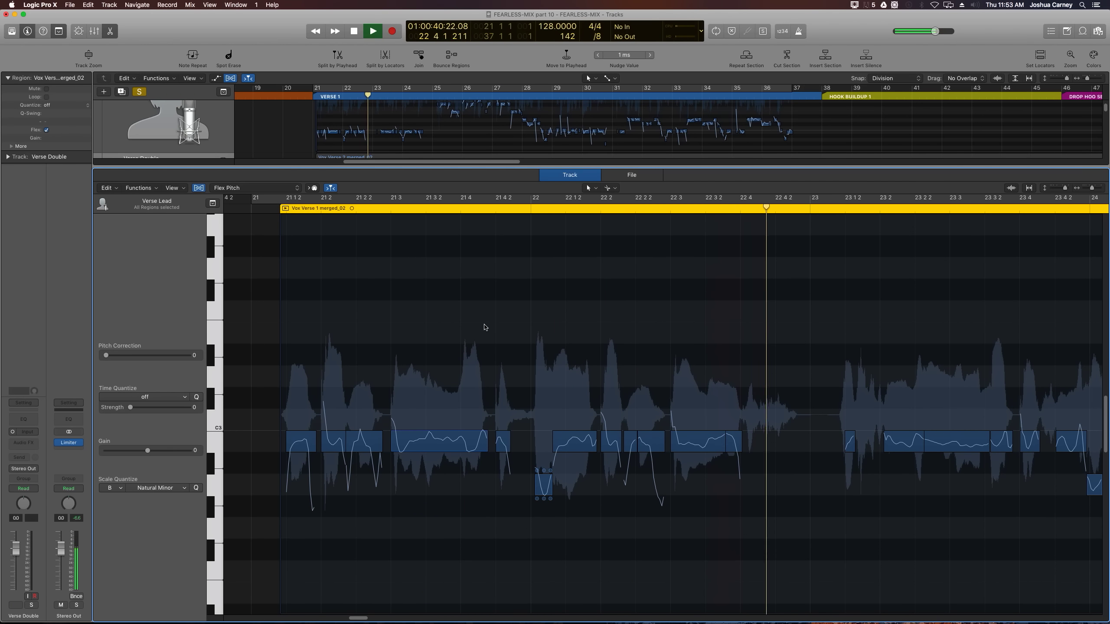
{"action": "key", "text": "space"}
Step: Play the next phrase from bar 25 to bar 27 to judge its tuning
{"action": "scroll", "coordinate": [513, 347], "scroll_direction": "right", "scroll_amount": 10}
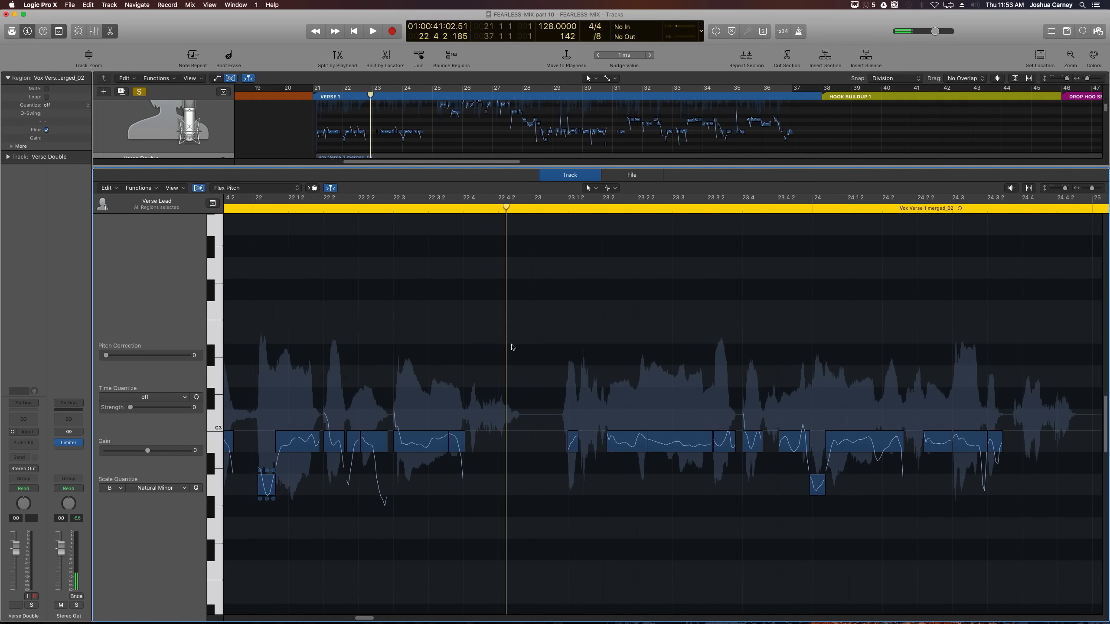
{"action": "scroll", "coordinate": [513, 347], "scroll_direction": "right", "scroll_amount": 10}
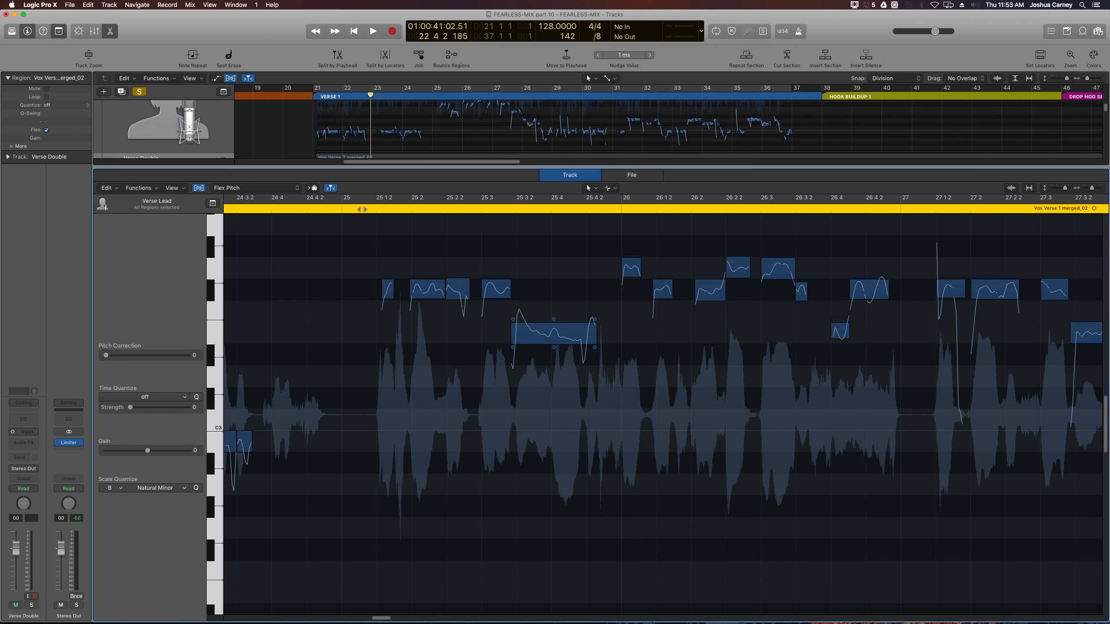
{"action": "left_click", "coordinate": [362, 209]}
{"action": "key", "text": "space"}
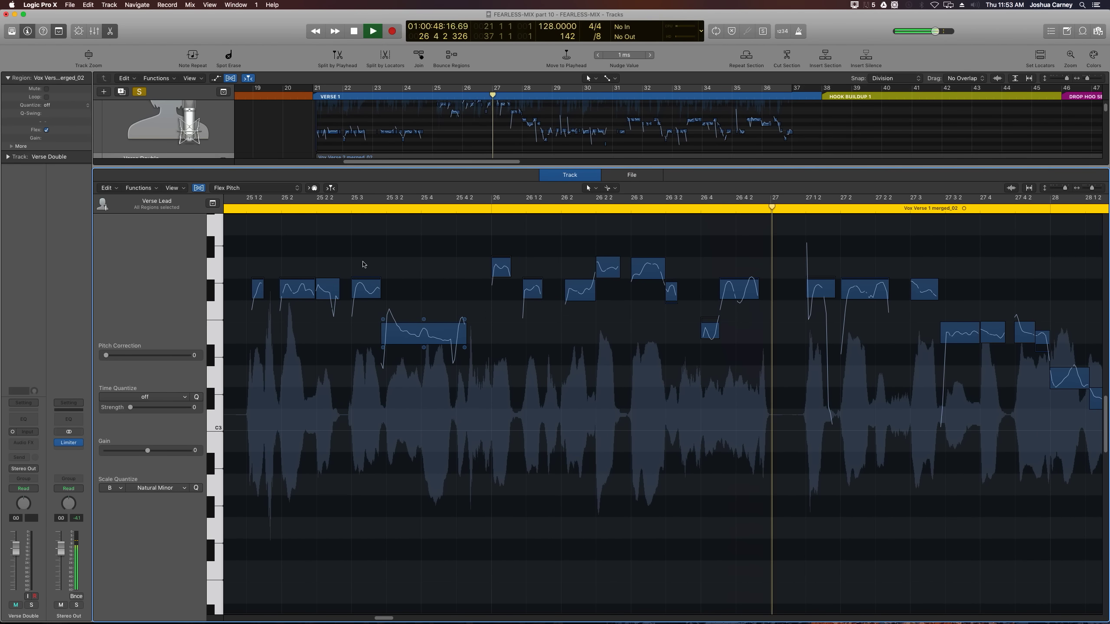
{"action": "key", "text": "space"}
Step: Set the thirteen notes in bars 25 and 26 to perfect pitch and play them back
{"action": "left_click_drag", "start_coordinate": [253, 239], "coordinate": [757, 428]}
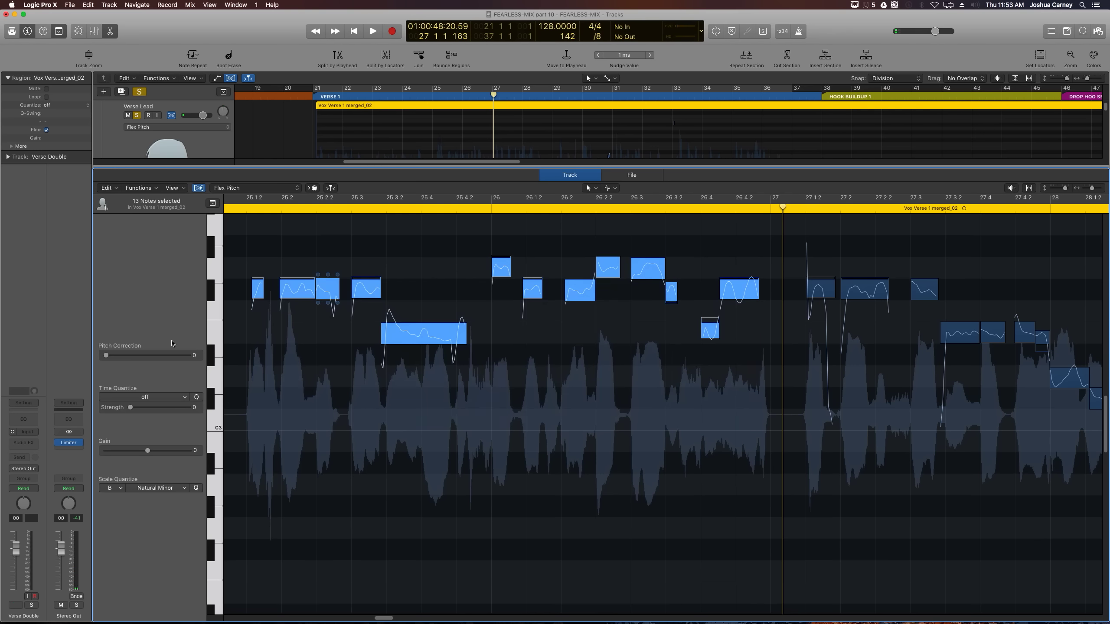
{"action": "right_click", "coordinate": [297, 292]}
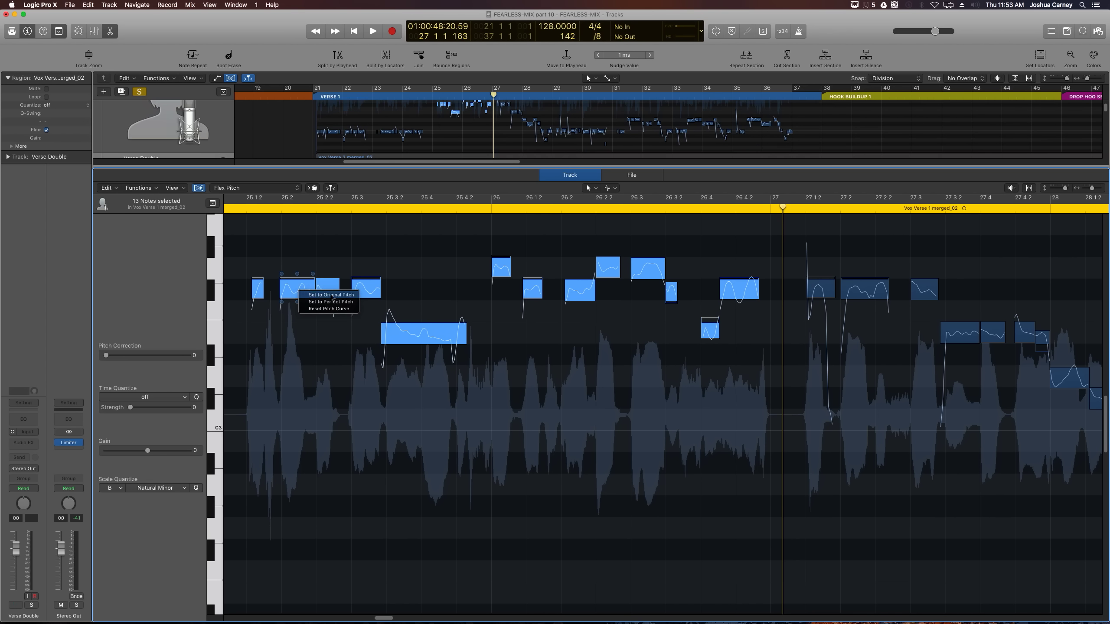
{"action": "left_click", "coordinate": [317, 404]}
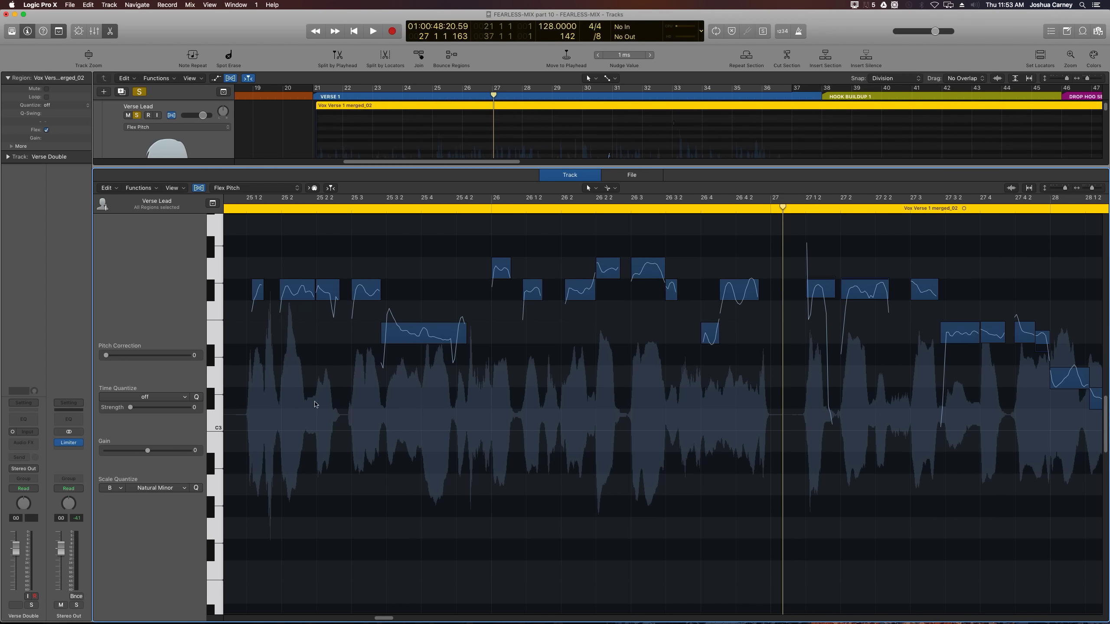
{"action": "key", "text": "space"}
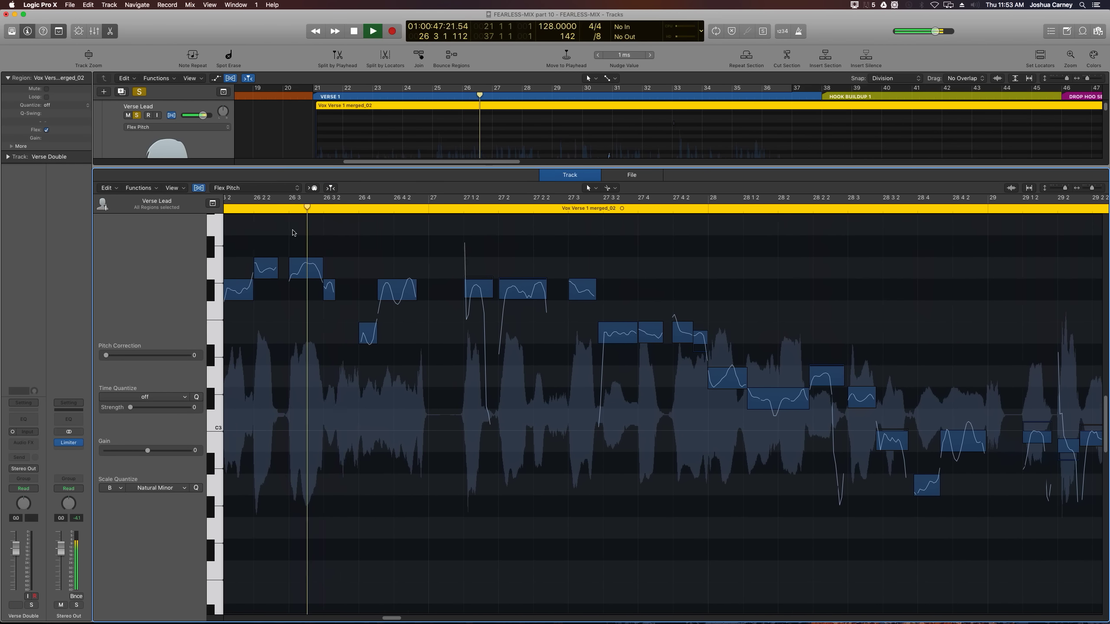
{"action": "scroll", "coordinate": [292, 234], "scroll_direction": "right", "scroll_amount": 5}
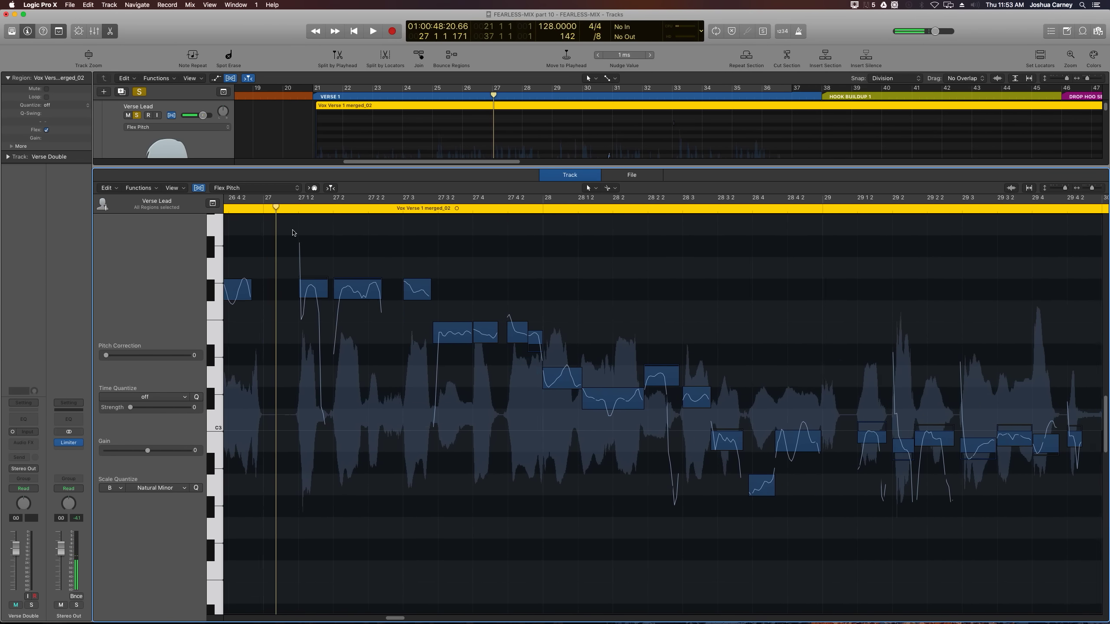
Step: Try quantizing the timing of the fourteen notes in bars 27 and 28 to 1/16 notes, and undo it
{"action": "left_click_drag", "start_coordinate": [280, 240], "coordinate": [786, 553]}
{"action": "key", "text": "q"}
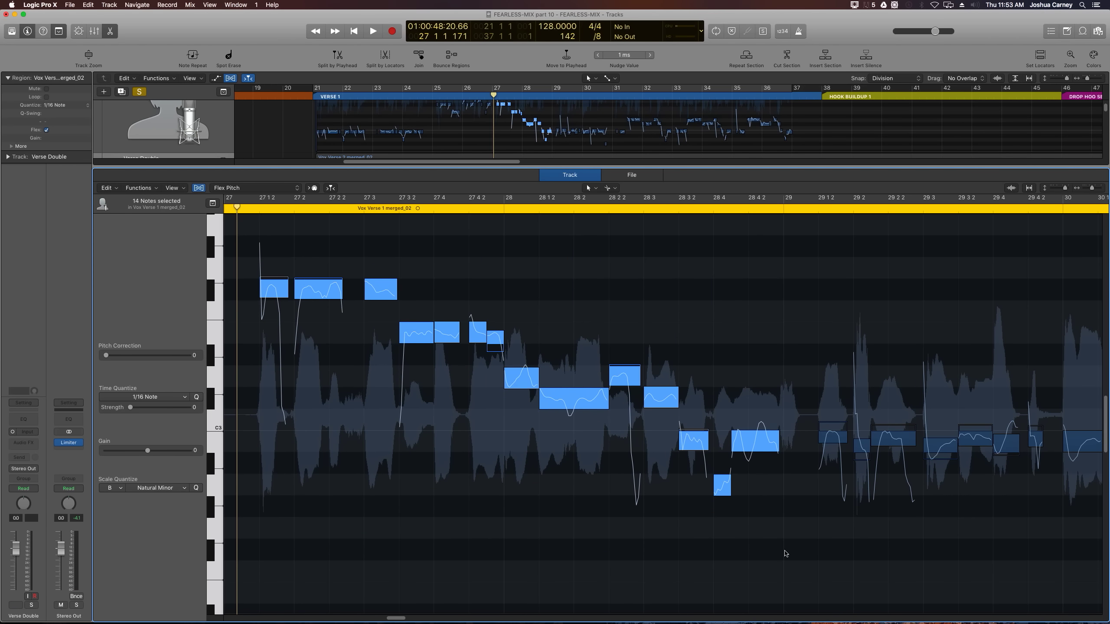
{"action": "key", "text": "super+z"}
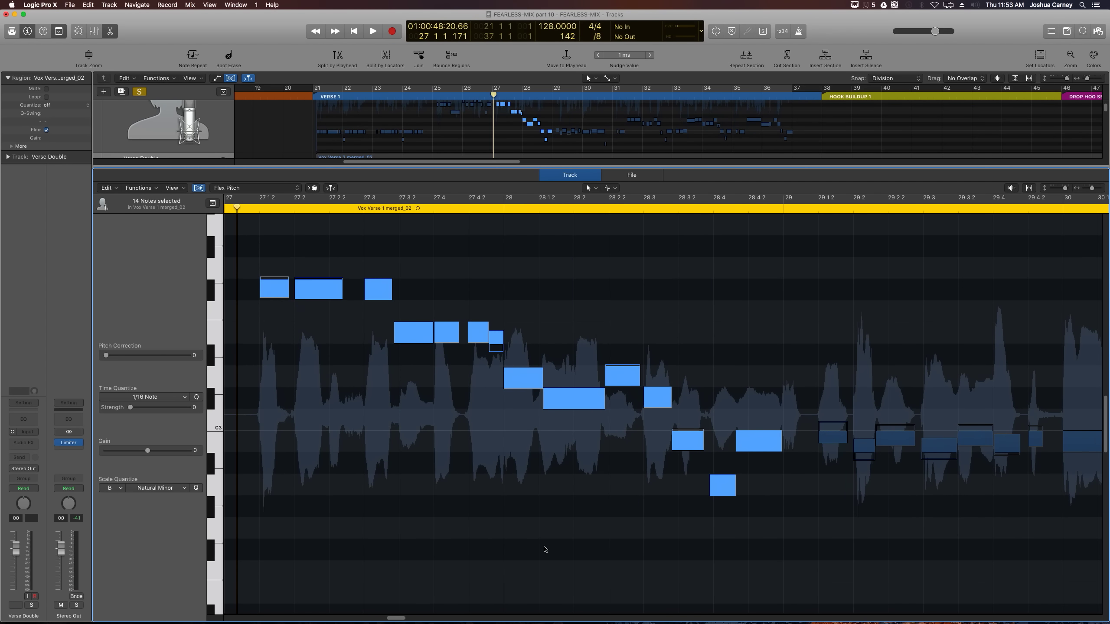
Step: Listen to the phrase in bars 27 and 28 and set its fourteen notes to perfect pitch
{"action": "left_click", "coordinate": [256, 241]}
{"action": "key", "text": "space"}
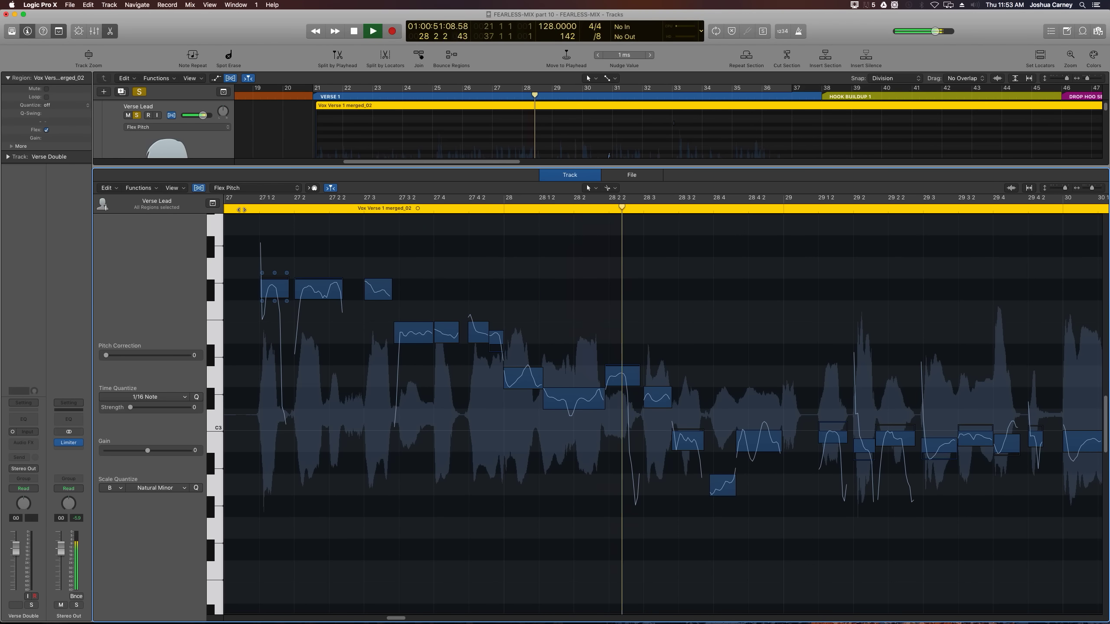
{"action": "left_click_drag", "start_coordinate": [273, 248], "coordinate": [753, 568]}
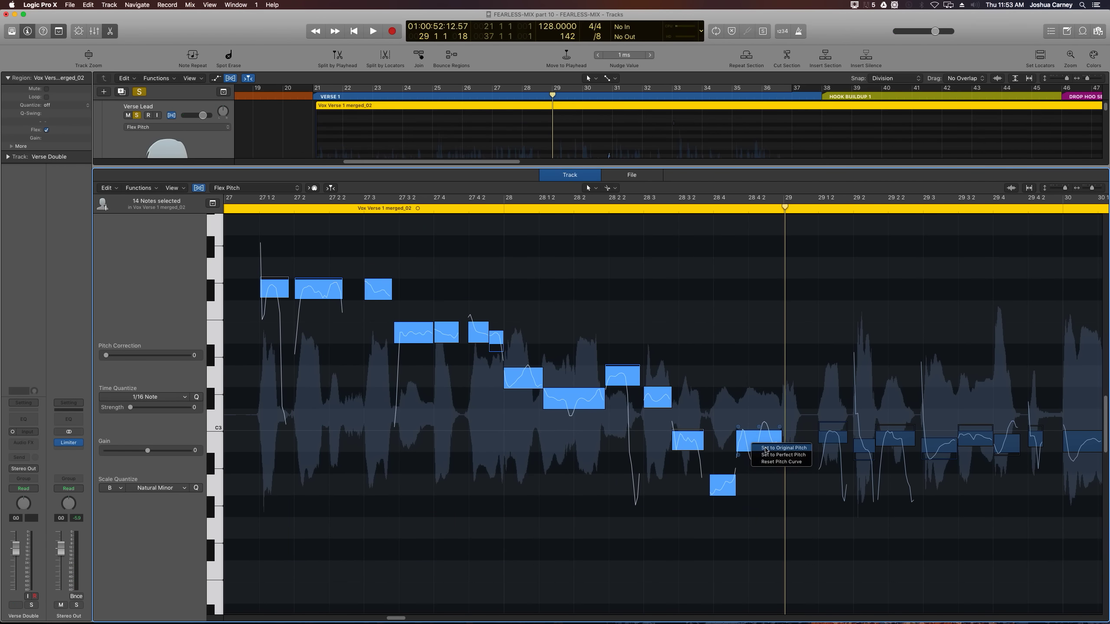
{"action": "left_click", "coordinate": [782, 455]}
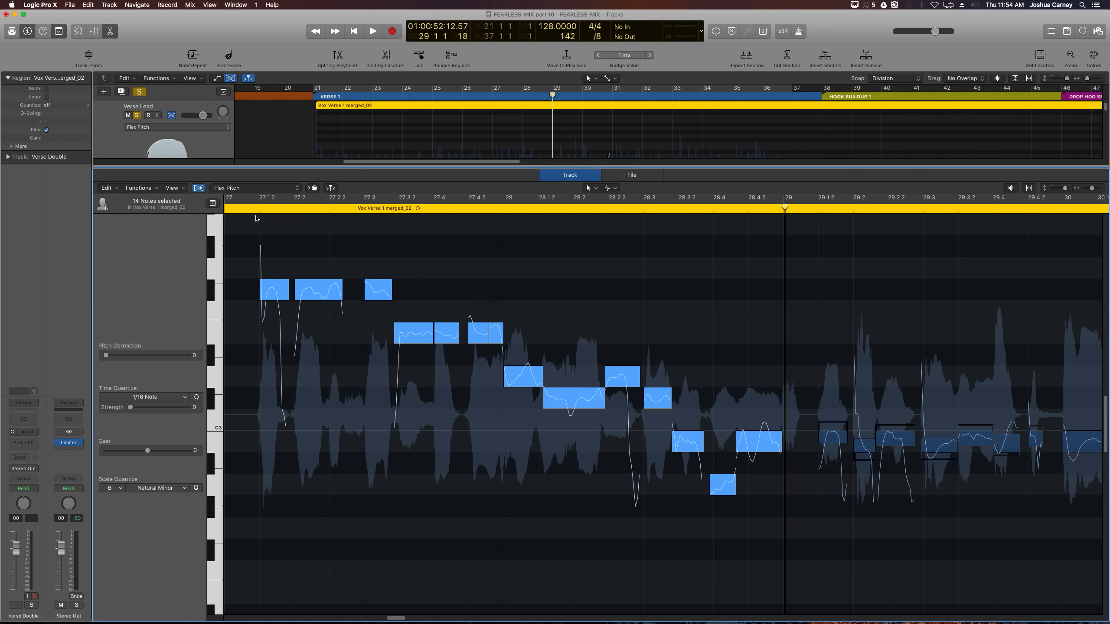
Step: Play the retuned phrase back from bar 27 to the start of bar 29
{"action": "left_click", "coordinate": [252, 199]}
{"action": "key", "text": "space"}
{"action": "left_click", "coordinate": [340, 241]}
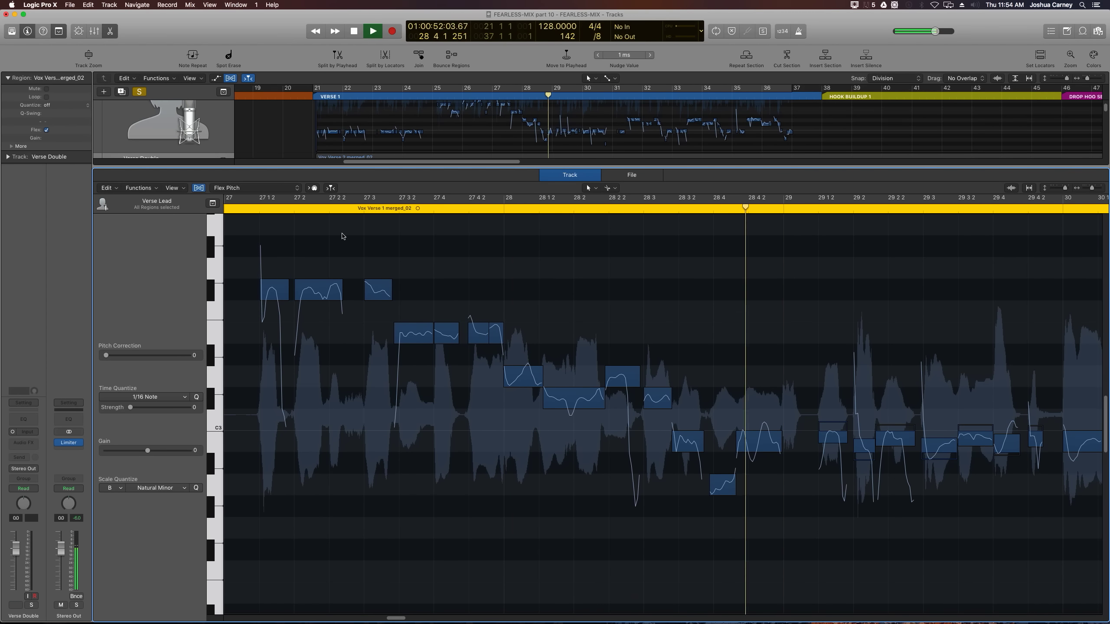
{"action": "key", "text": "space"}
Step: Play the following phrase from bar 29 to 30 3 to judge its tuning
{"action": "scroll", "coordinate": [343, 236], "scroll_direction": "right", "scroll_amount": 10}
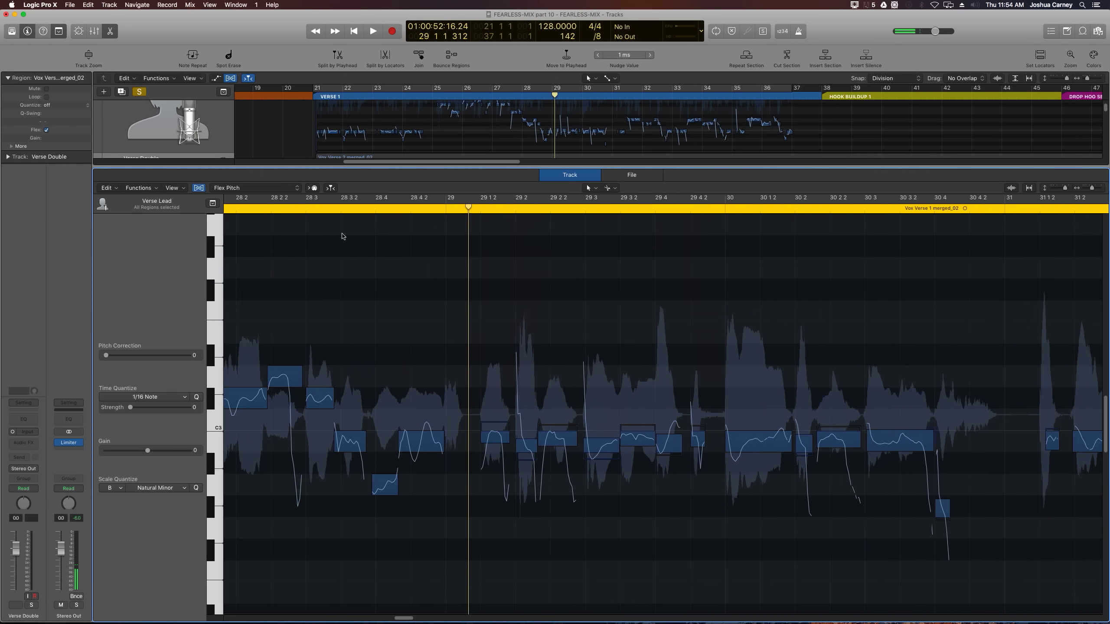
{"action": "scroll", "coordinate": [342, 235], "scroll_direction": "right", "scroll_amount": 3}
{"action": "key", "text": "space"}
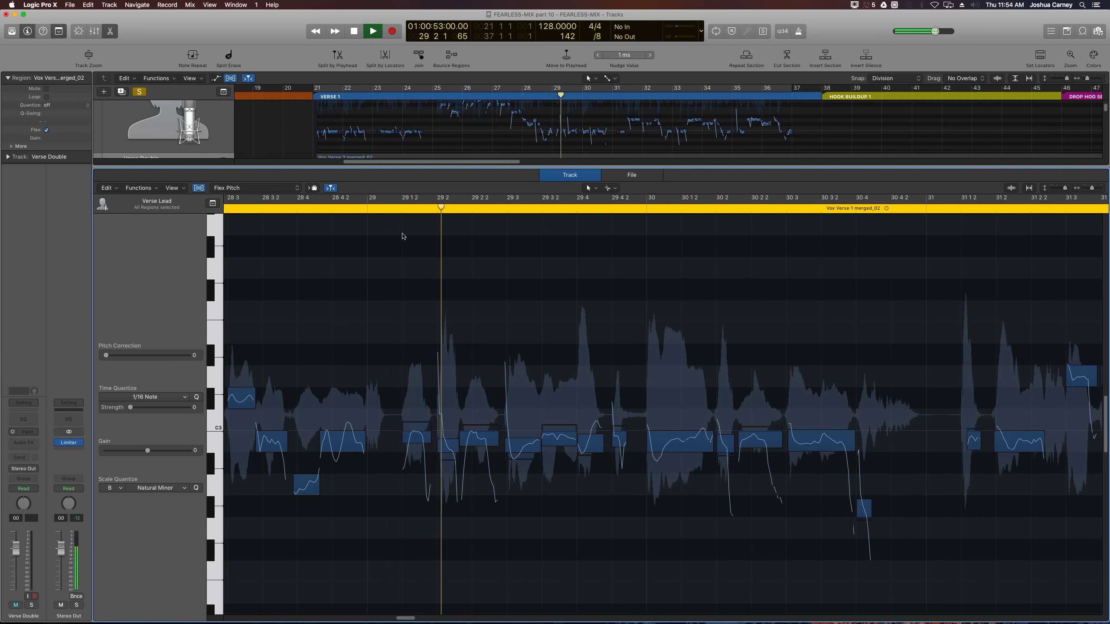
{"action": "scroll", "coordinate": [405, 235], "scroll_direction": "right", "scroll_amount": 2}
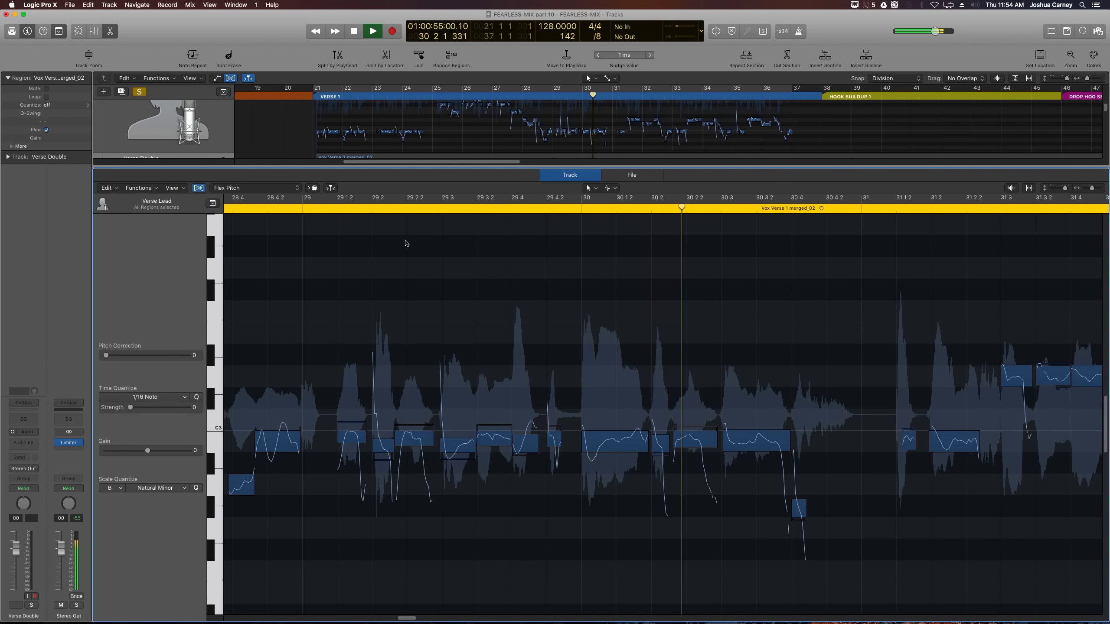
{"action": "key", "text": "space"}
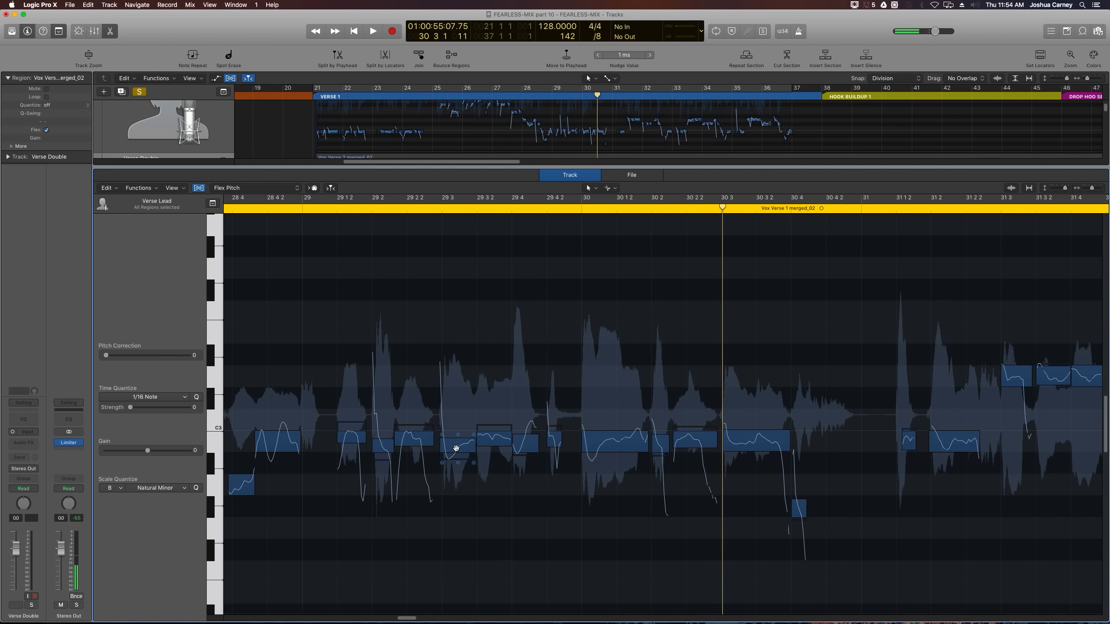
Step: Split the notes at 29 3 and at bar 30 after their pitch dips, and lower each short opening part to A2
{"action": "left_click", "coordinate": [458, 452]}
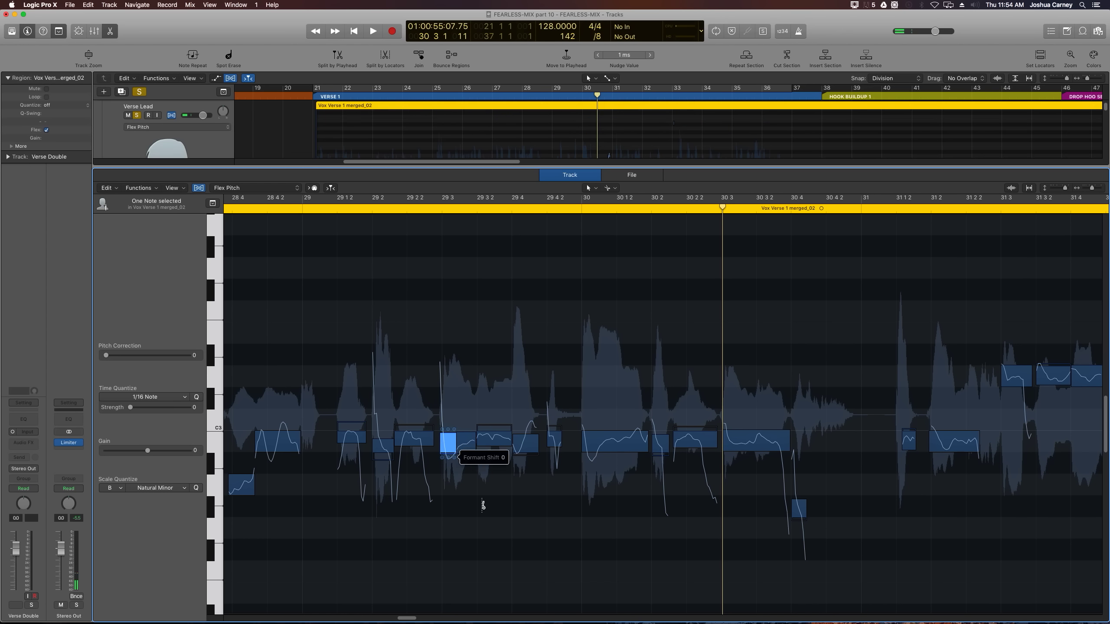
{"action": "left_click", "coordinate": [600, 447]}
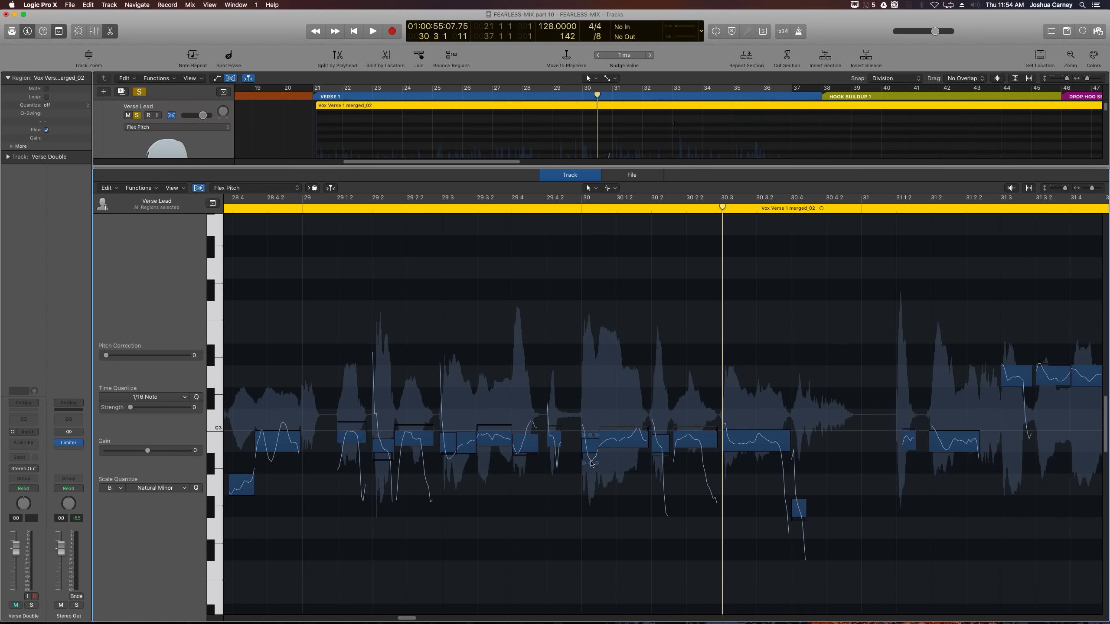
{"action": "left_click_drag", "start_coordinate": [590, 449], "coordinate": [590, 485]}
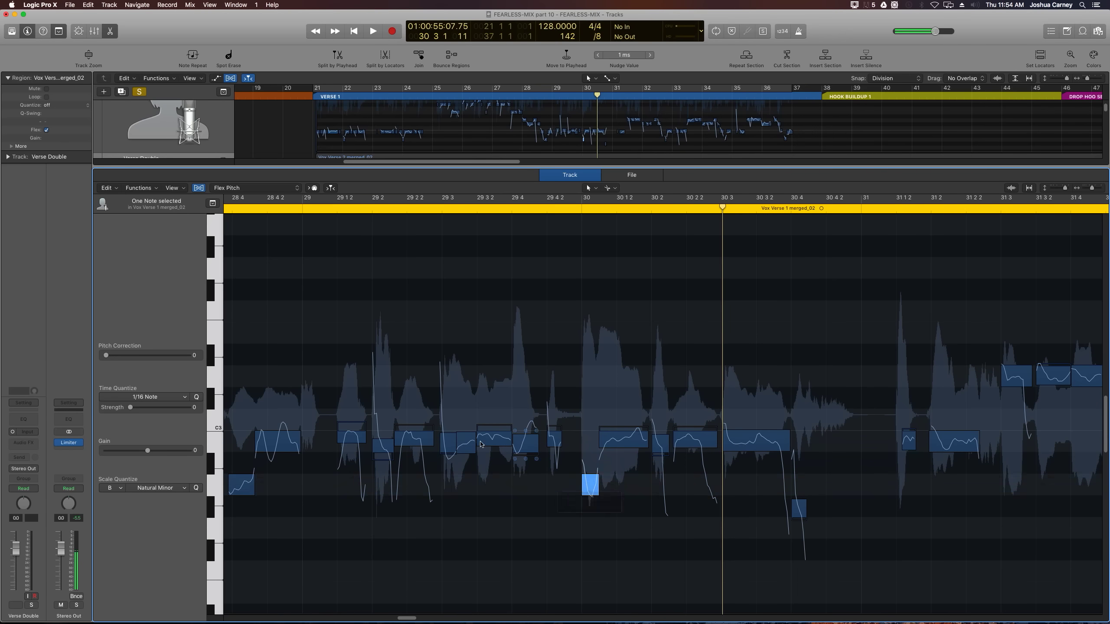
{"action": "left_click_drag", "start_coordinate": [445, 455], "coordinate": [446, 481]}
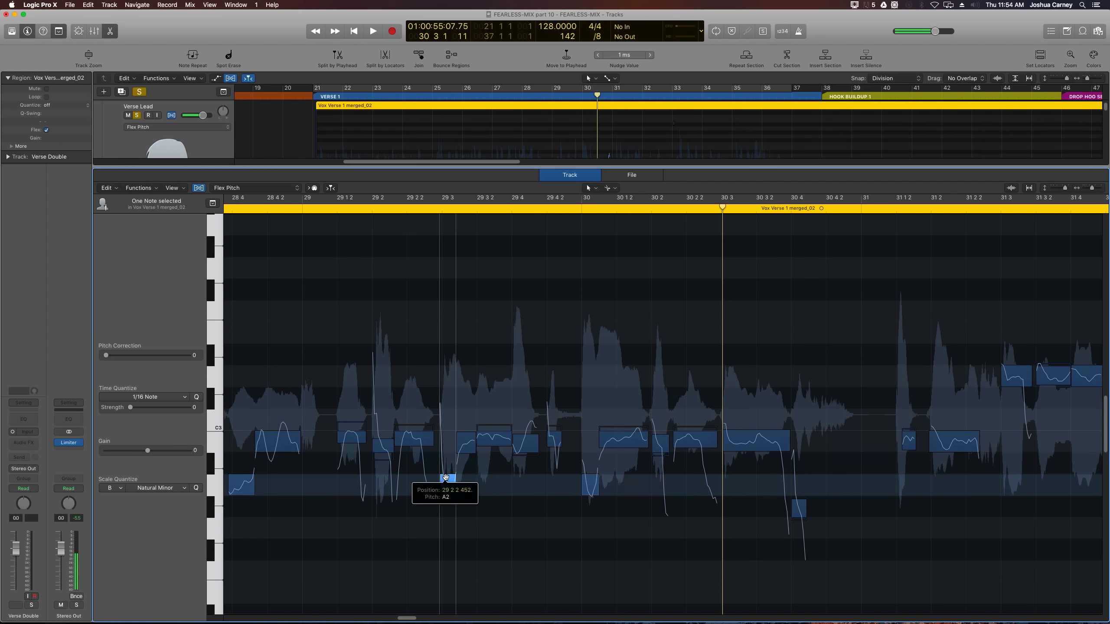
Step: Delete the stray low note and the stray high note detected in the breath around 30 4
{"action": "left_click_drag", "start_coordinate": [343, 327], "coordinate": [526, 484]}
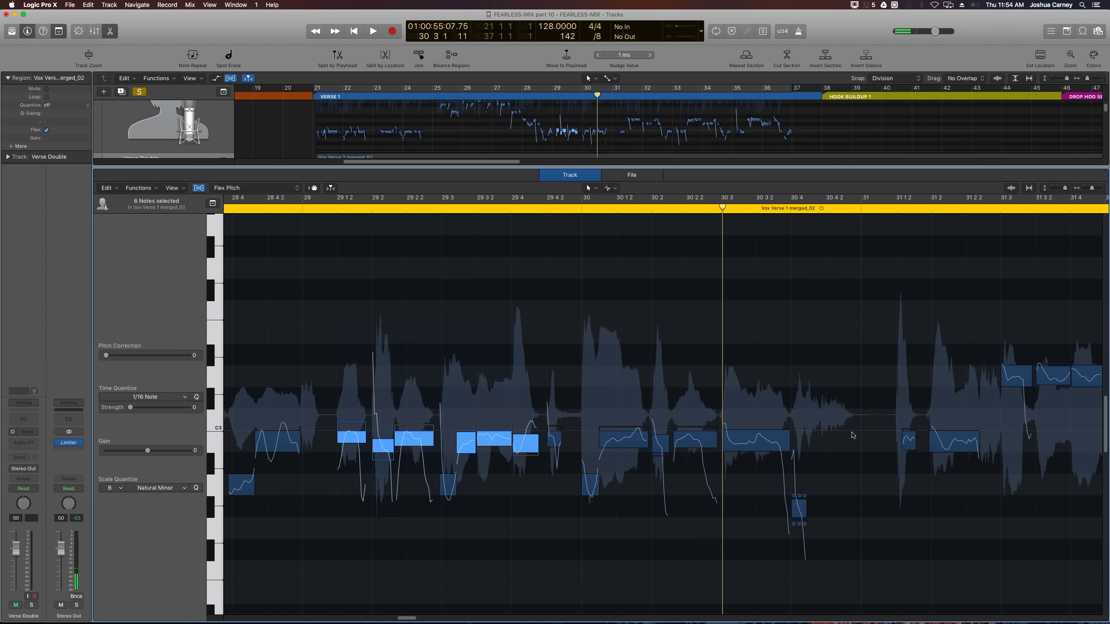
{"action": "left_click_drag", "start_coordinate": [853, 435], "coordinate": [799, 547]}
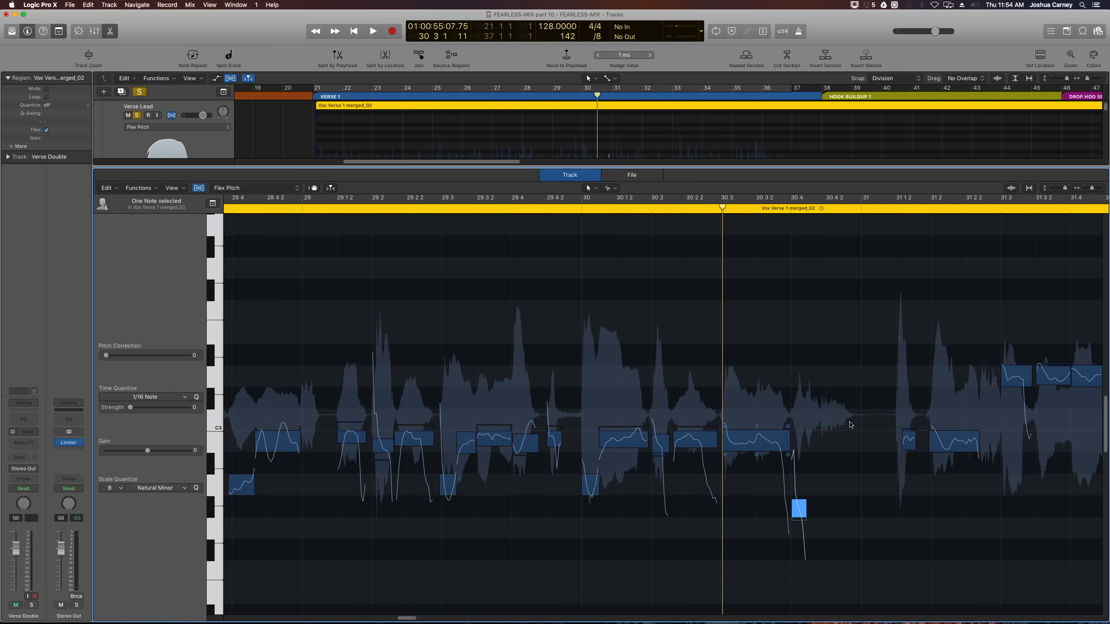
{"action": "key", "text": "Delete"}
{"action": "scroll", "coordinate": [831, 292], "scroll_direction": "up", "scroll_amount": 10}
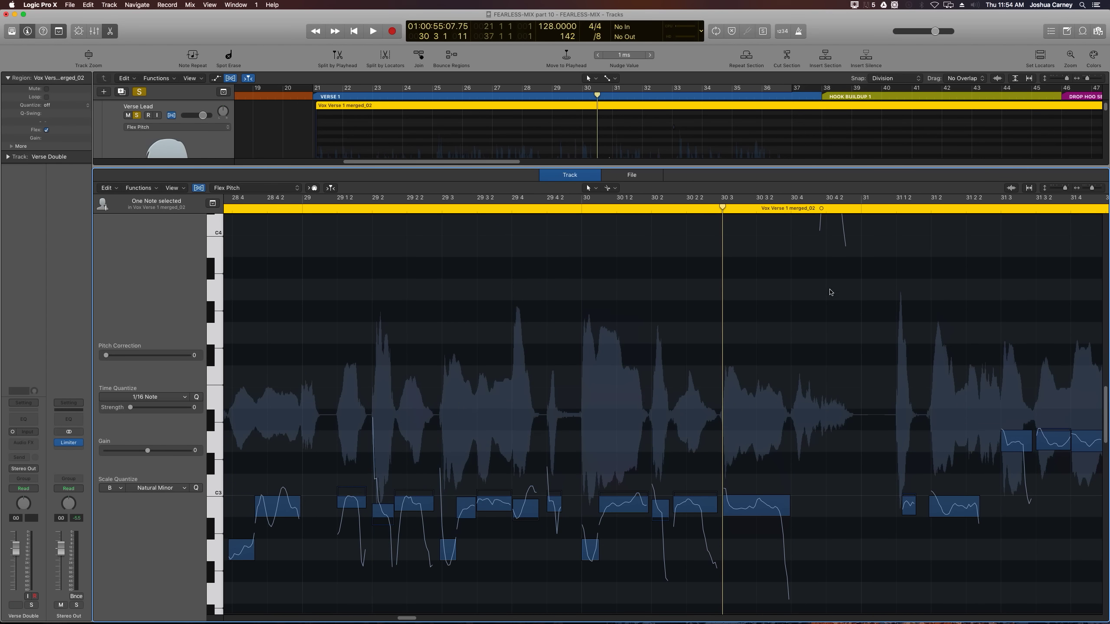
{"action": "left_click_drag", "start_coordinate": [795, 266], "coordinate": [870, 370]}
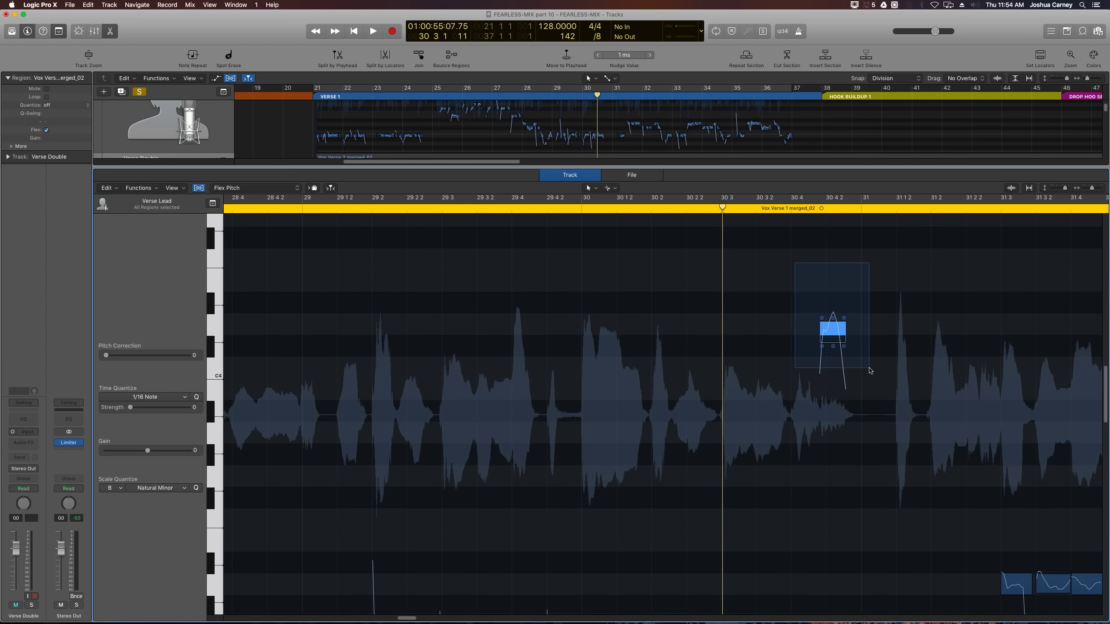
{"action": "scroll", "coordinate": [803, 366], "scroll_direction": "down", "scroll_amount": 9}
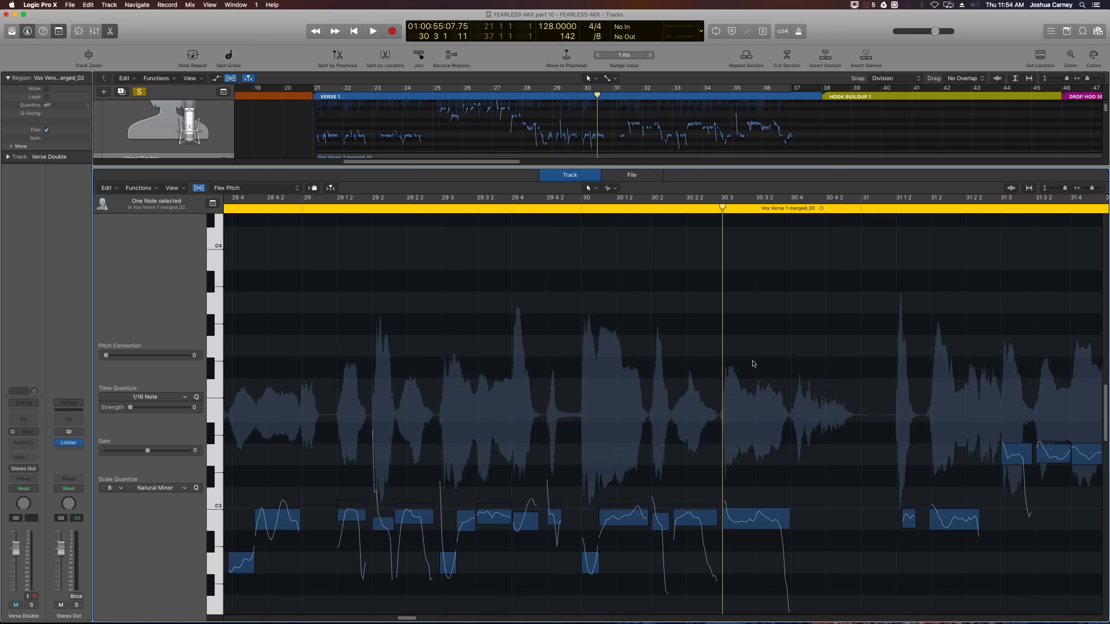
Step: Set the thirteen notes of the phrase in bars 29 and 30 to perfect pitch
{"action": "left_click_drag", "start_coordinate": [876, 347], "coordinate": [324, 553]}
{"action": "right_click", "coordinate": [357, 458]}
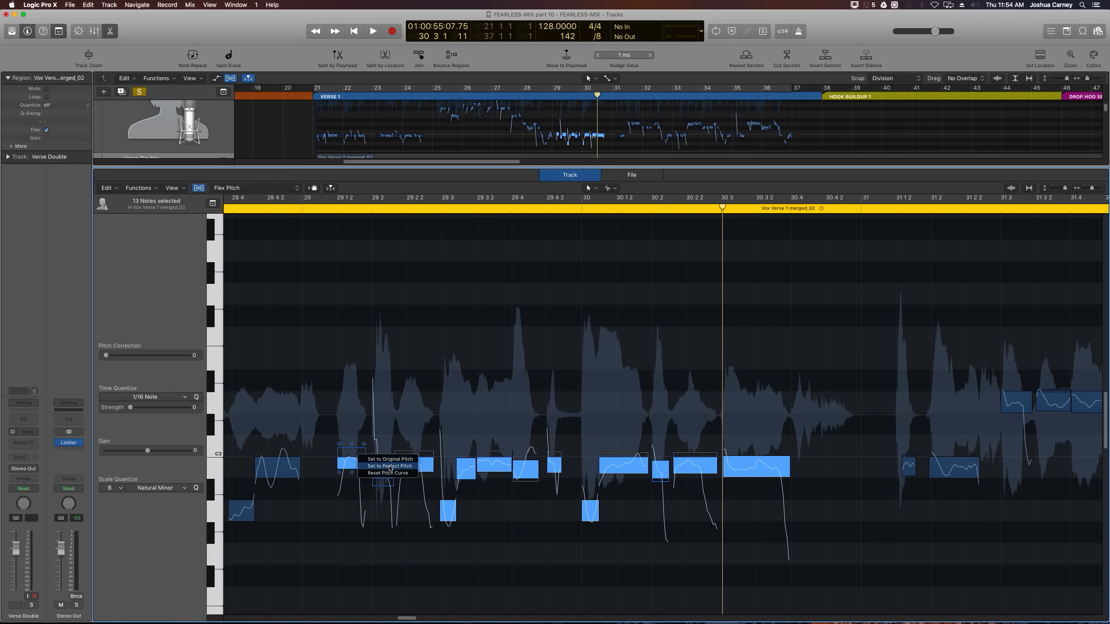
{"action": "left_click", "coordinate": [389, 466]}
Step: Play the retuned phrase back from bar 29 to the end of bar 30
{"action": "left_click", "coordinate": [322, 231]}
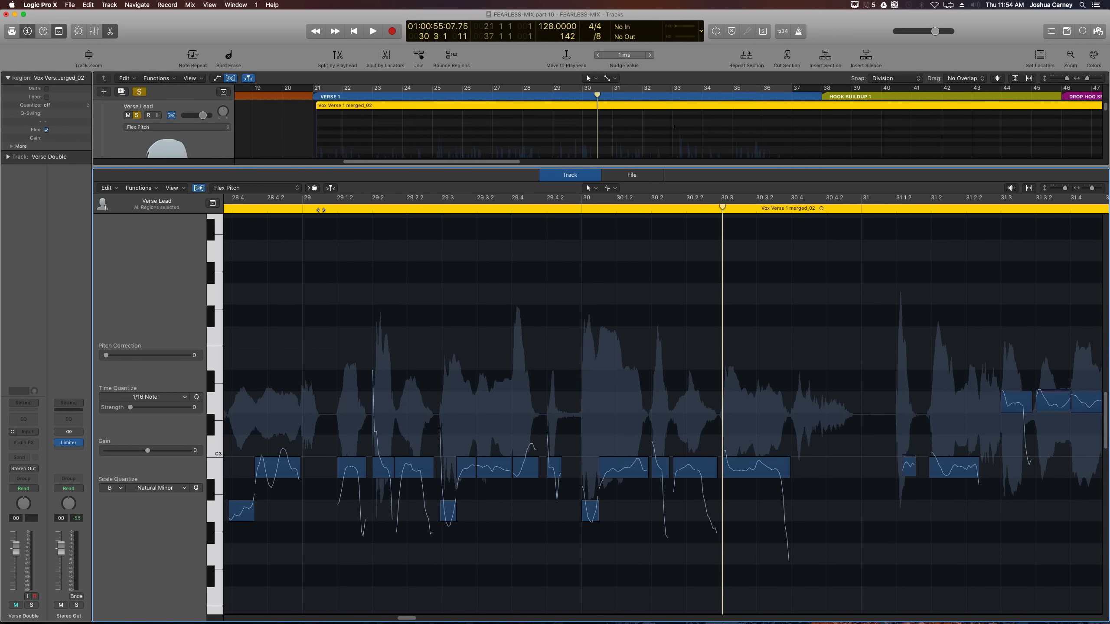
{"action": "key", "text": "space"}
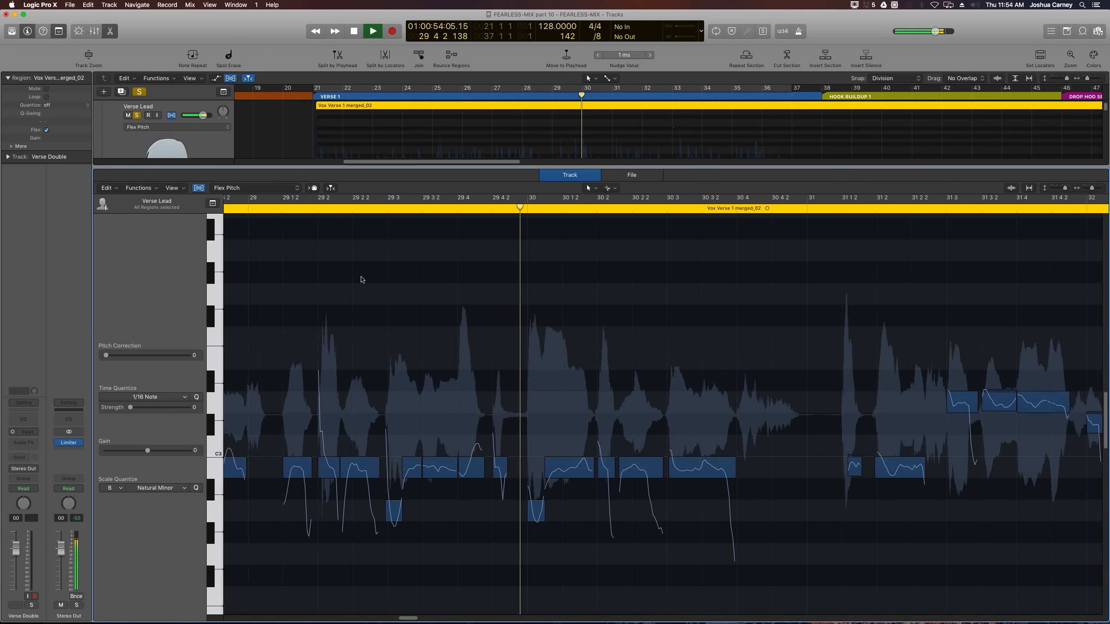
{"action": "key", "text": "space"}
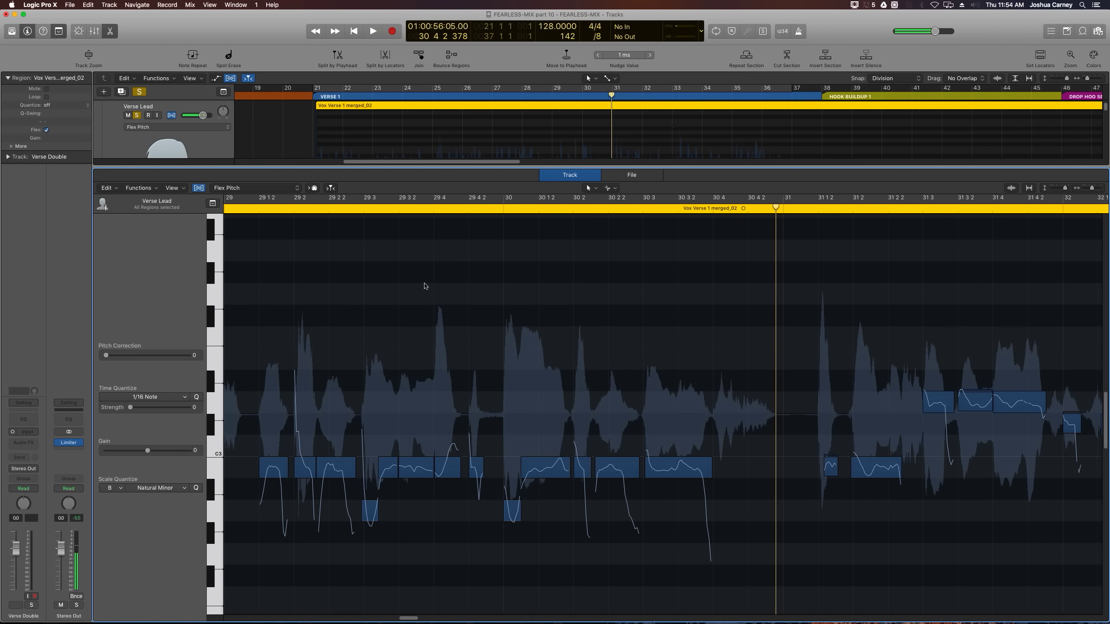
Step: Set the thirteen notes of the phrase in bars 31 and 32 to perfect pitch
{"action": "scroll", "coordinate": [522, 298], "scroll_direction": "right", "scroll_amount": 10}
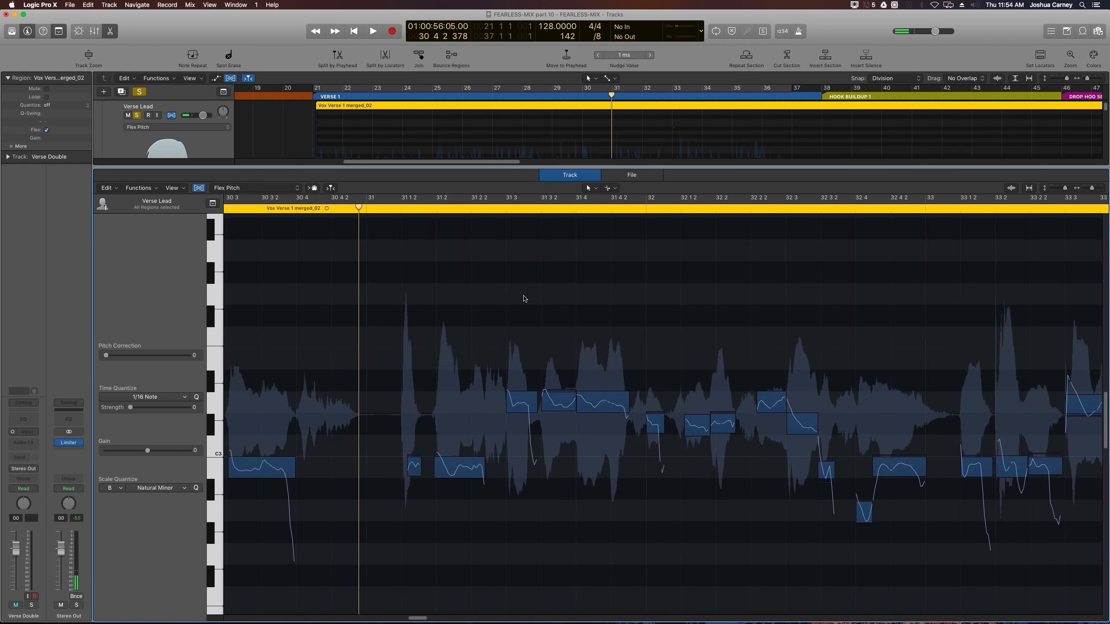
{"action": "scroll", "coordinate": [524, 299], "scroll_direction": "right", "scroll_amount": 3}
{"action": "left_click_drag", "start_coordinate": [330, 334], "coordinate": [864, 523]}
{"action": "right_click", "coordinate": [532, 400]}
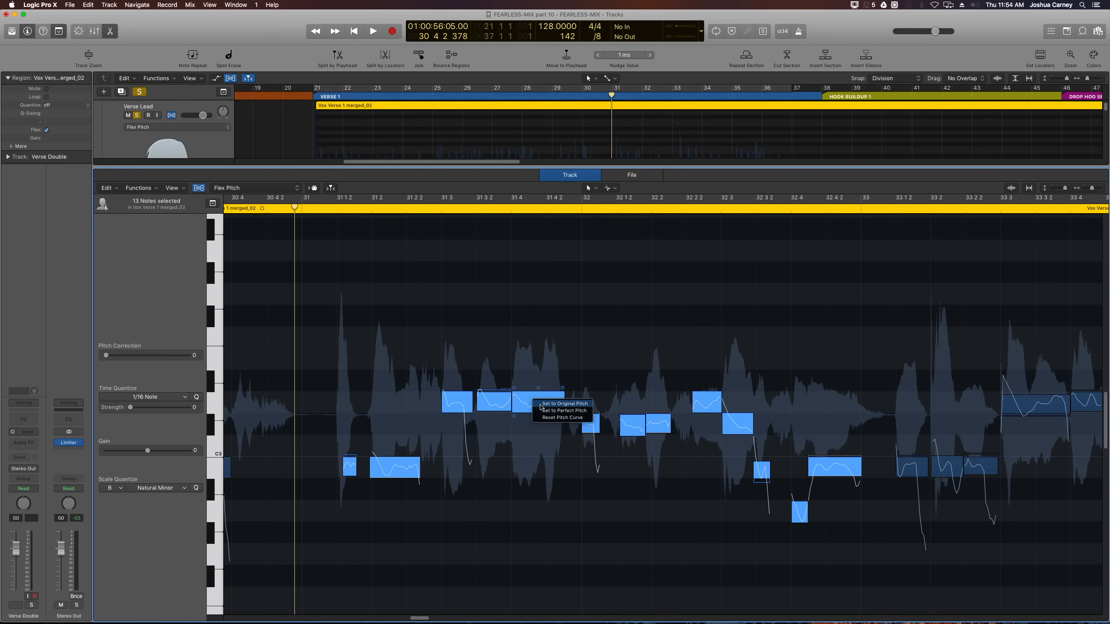
{"action": "left_click", "coordinate": [543, 412]}
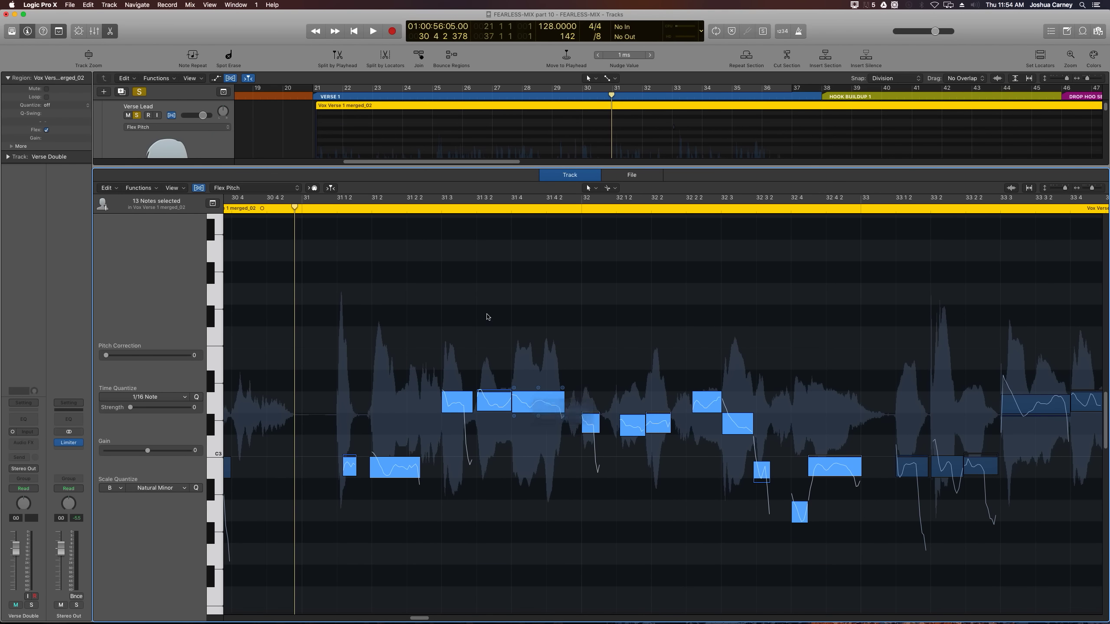
Step: Play the retuned phrase back from bar 31 to the start of bar 33
{"action": "left_click", "coordinate": [352, 263]}
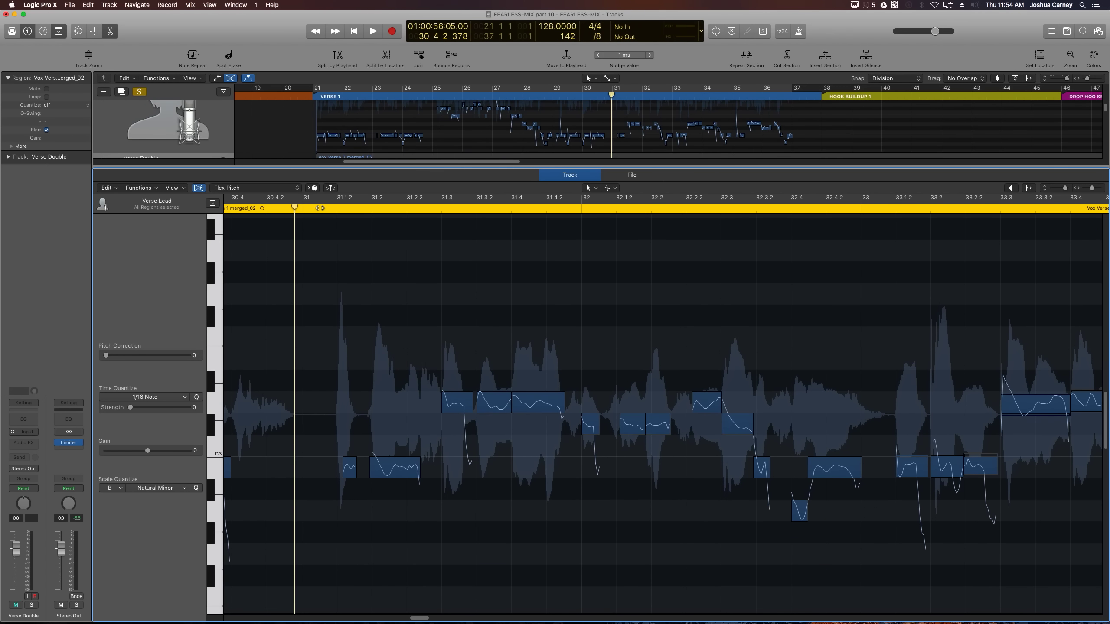
{"action": "key", "text": "space"}
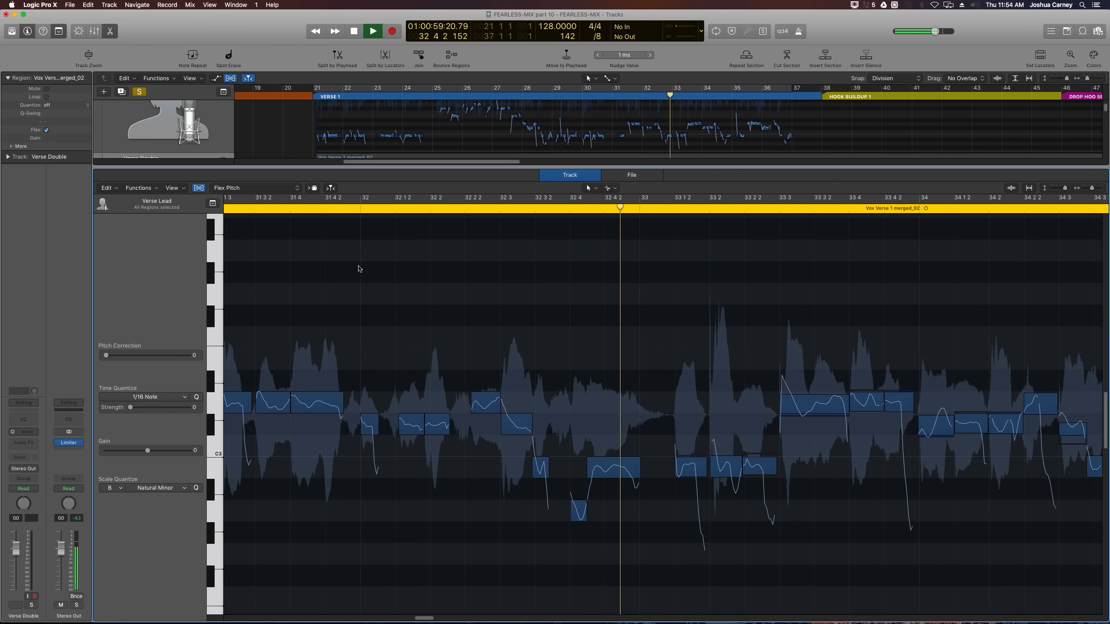
{"action": "key", "text": "space"}
Step: Set the fourteen notes of the phrase in bars 33 and 34 to perfect pitch
{"action": "scroll", "coordinate": [347, 301], "scroll_direction": "right", "scroll_amount": 5}
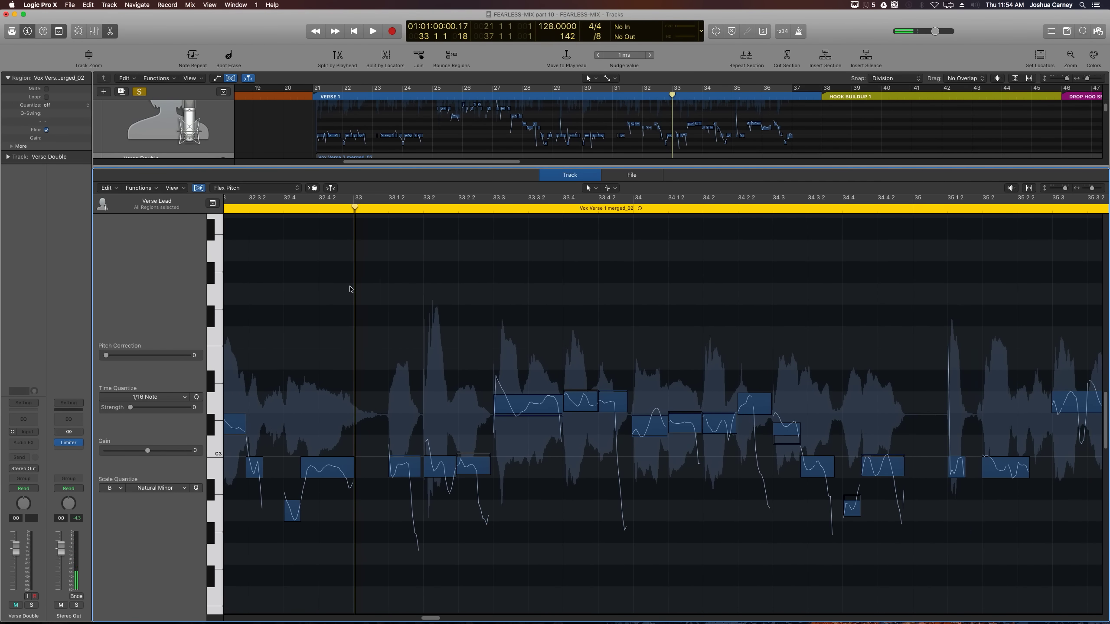
{"action": "left_click_drag", "start_coordinate": [402, 285], "coordinate": [884, 577]}
{"action": "right_click", "coordinate": [610, 404]}
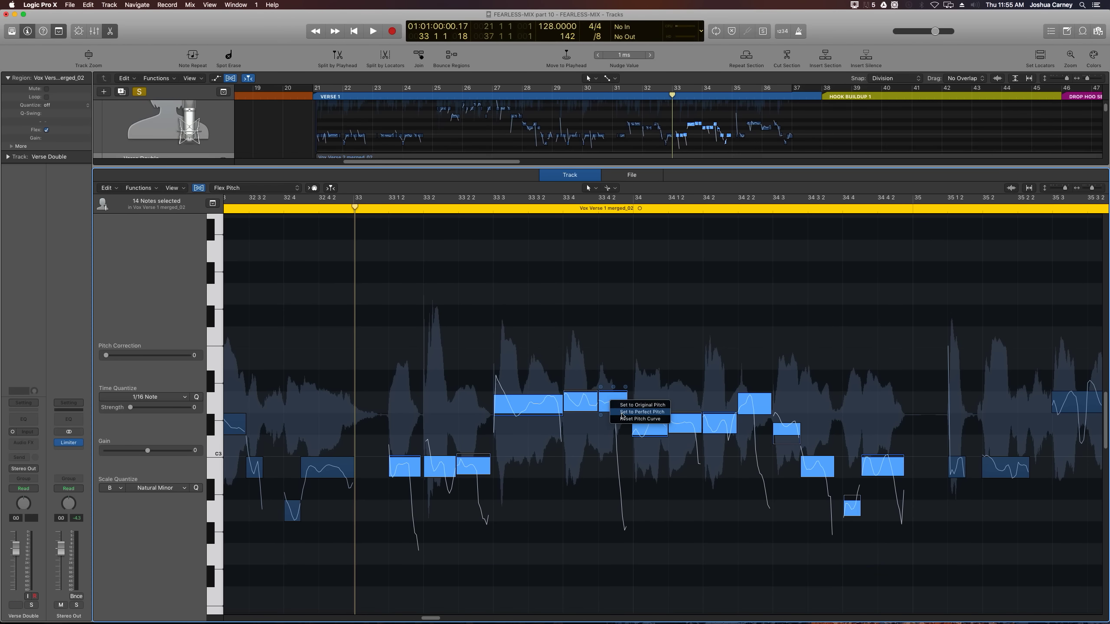
Step: Play the retuned phrase in bars 33 and 34 to check its tuning
{"action": "left_click", "coordinate": [496, 298]}
{"action": "key", "text": "space"}
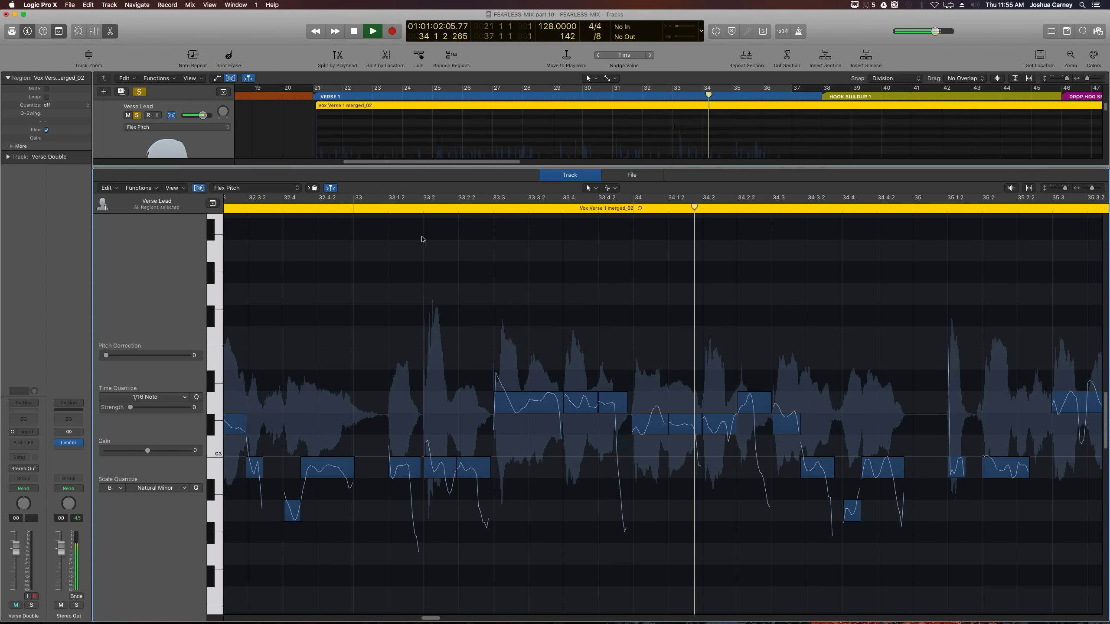
{"action": "key", "text": "space"}
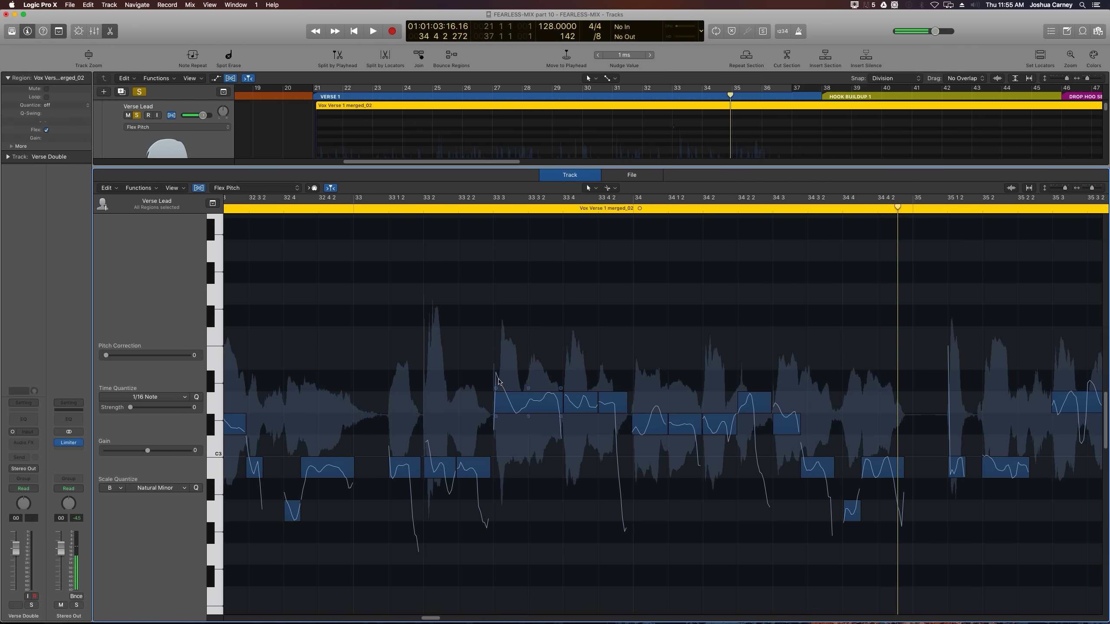
Step: Reduce the pitch drift at the start of the long note at 33 3
{"action": "mouse_move", "coordinate": [497, 395]}
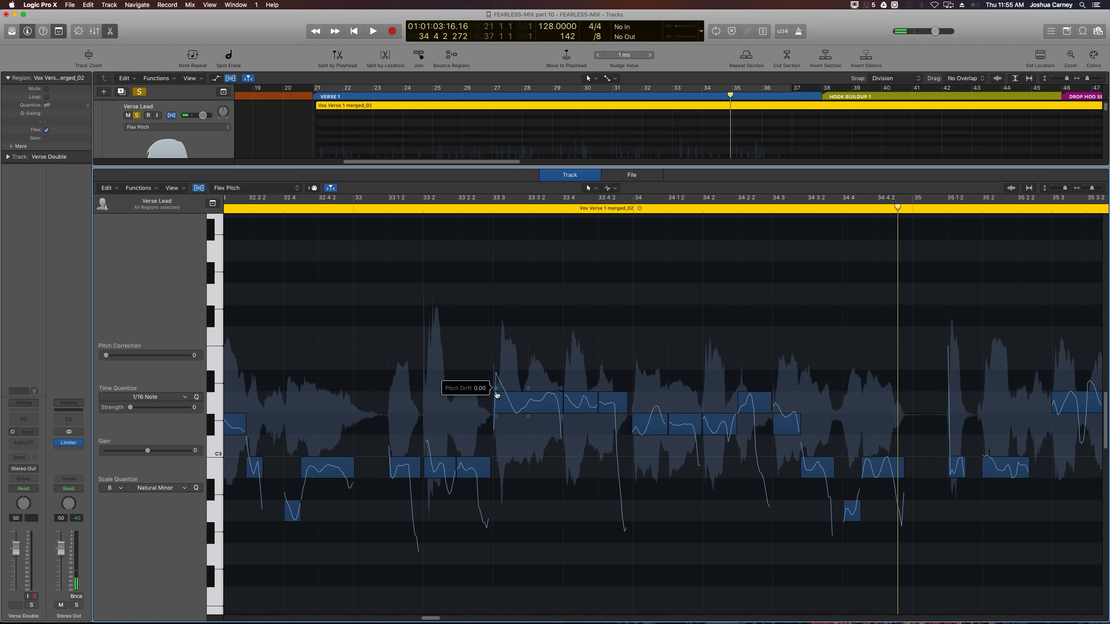
{"action": "left_click", "coordinate": [497, 393]}
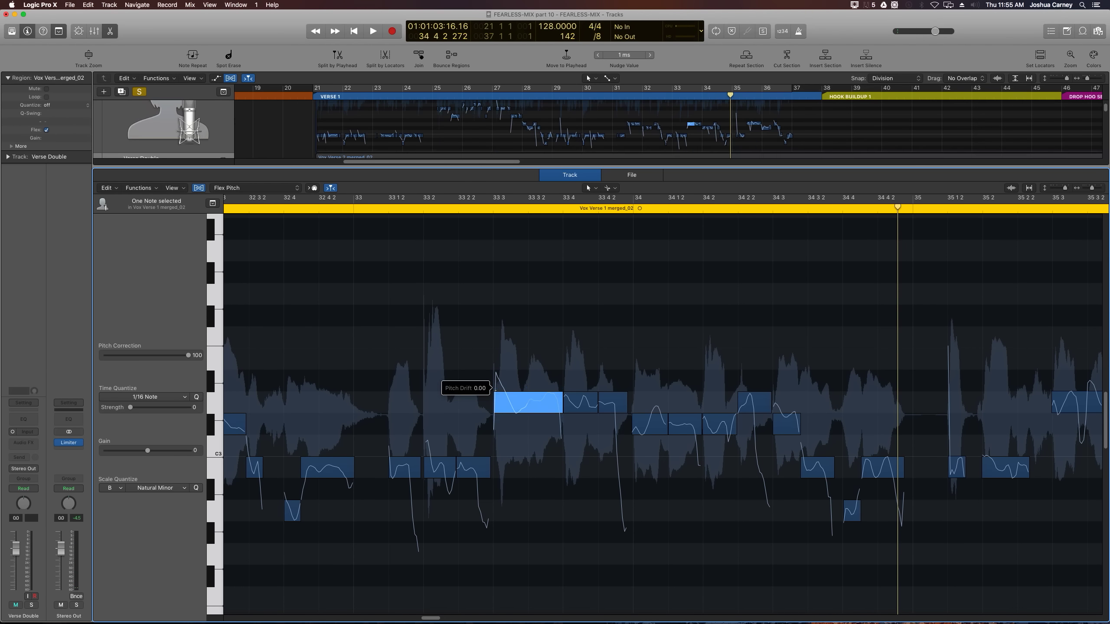
{"action": "left_click", "coordinate": [475, 335]}
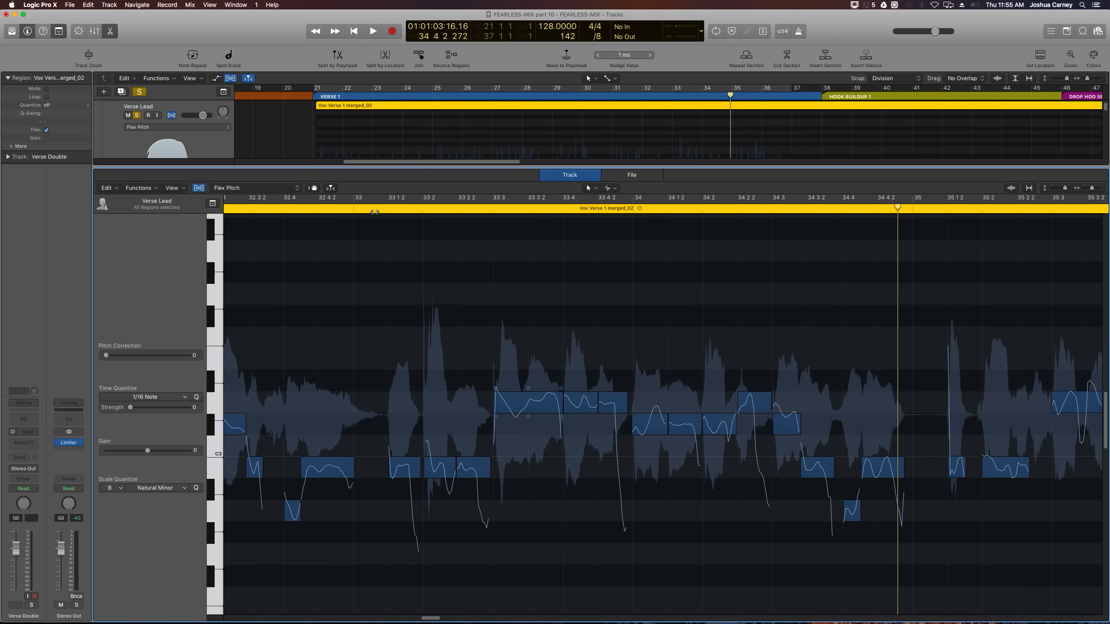
Step: Replay bars 33 and 34 to check the drift correction on the note at 33 3
{"action": "left_click", "coordinate": [373, 197]}
{"action": "key", "text": "space"}
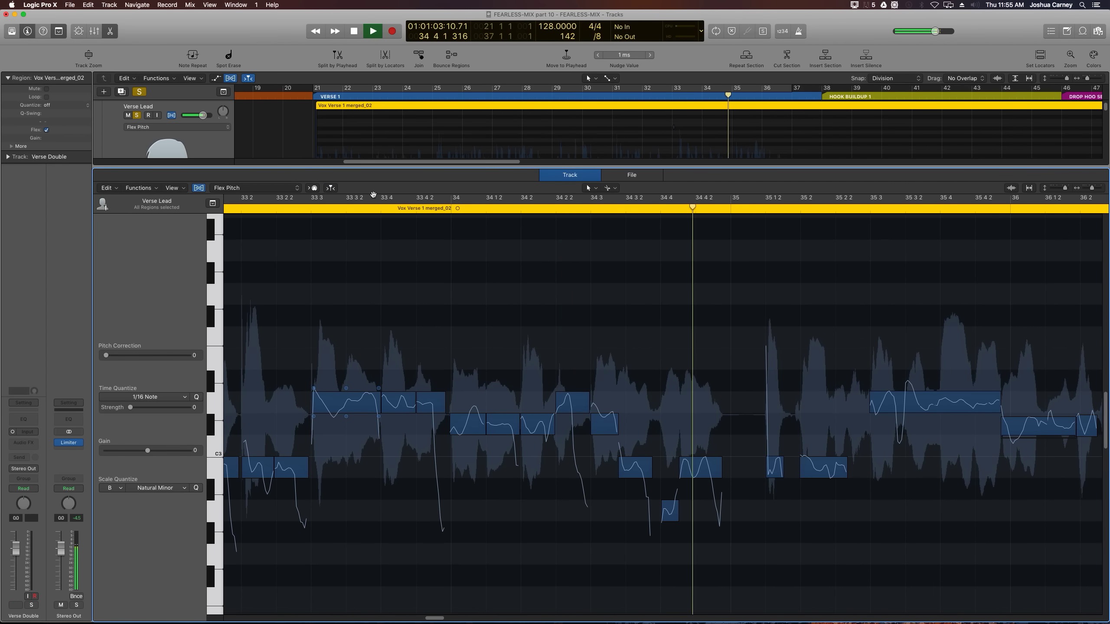
{"action": "key", "text": "space"}
Step: Set the ten notes of the last Verse 1 phrase in bars 35 and 36 to perfect pitch
{"action": "scroll", "coordinate": [365, 218], "scroll_direction": "right", "scroll_amount": 10}
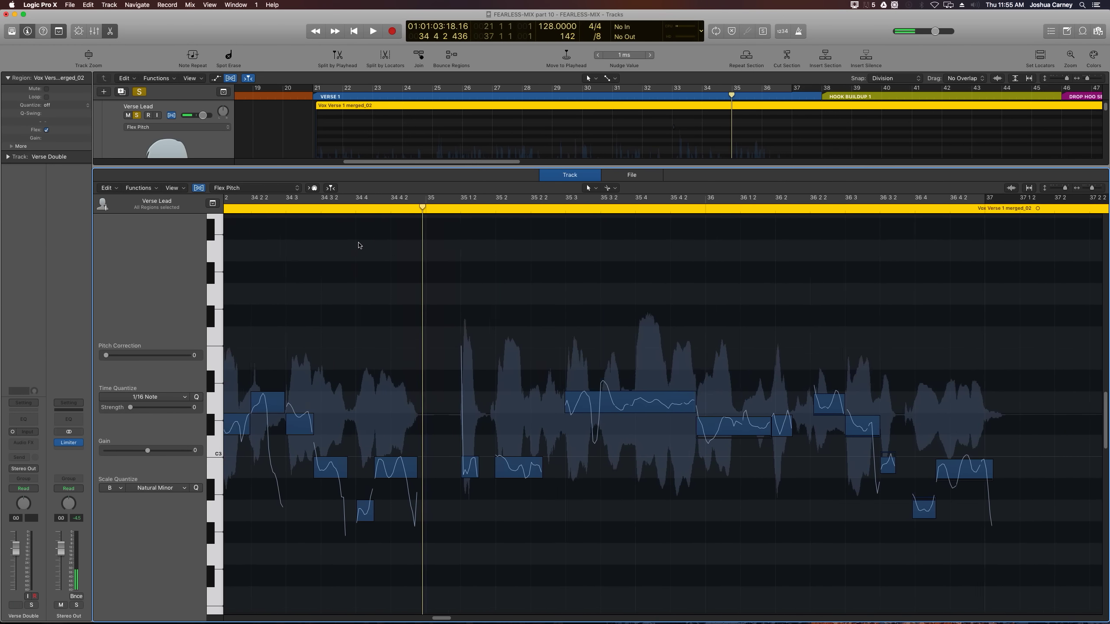
{"action": "scroll", "coordinate": [358, 245], "scroll_direction": "right", "scroll_amount": 3}
{"action": "left_click_drag", "start_coordinate": [390, 307], "coordinate": [935, 527]}
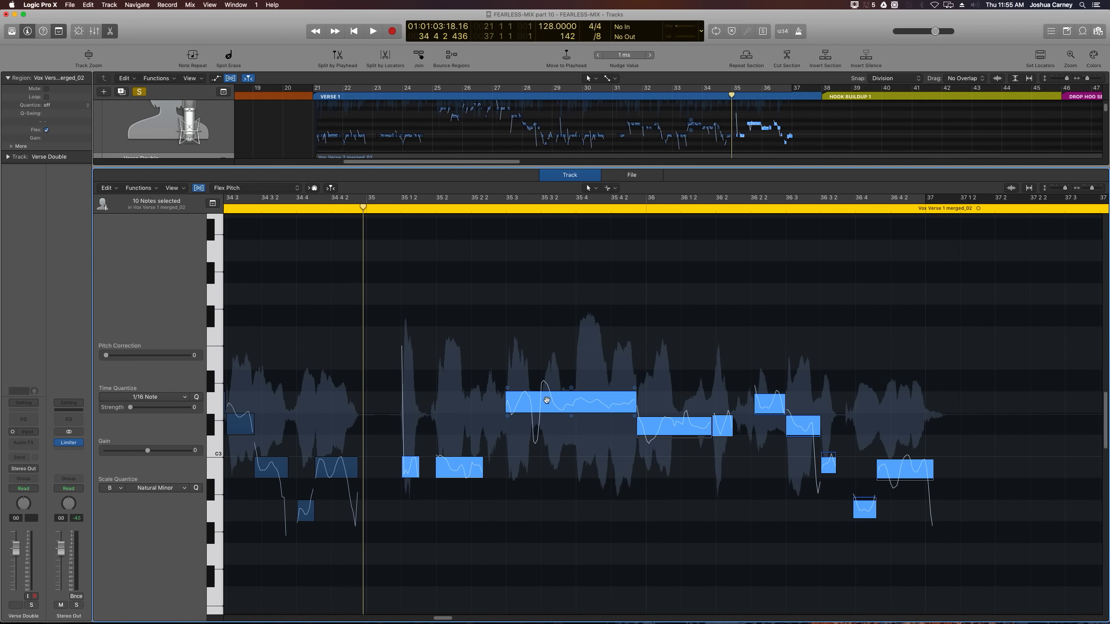
{"action": "right_click", "coordinate": [547, 400]}
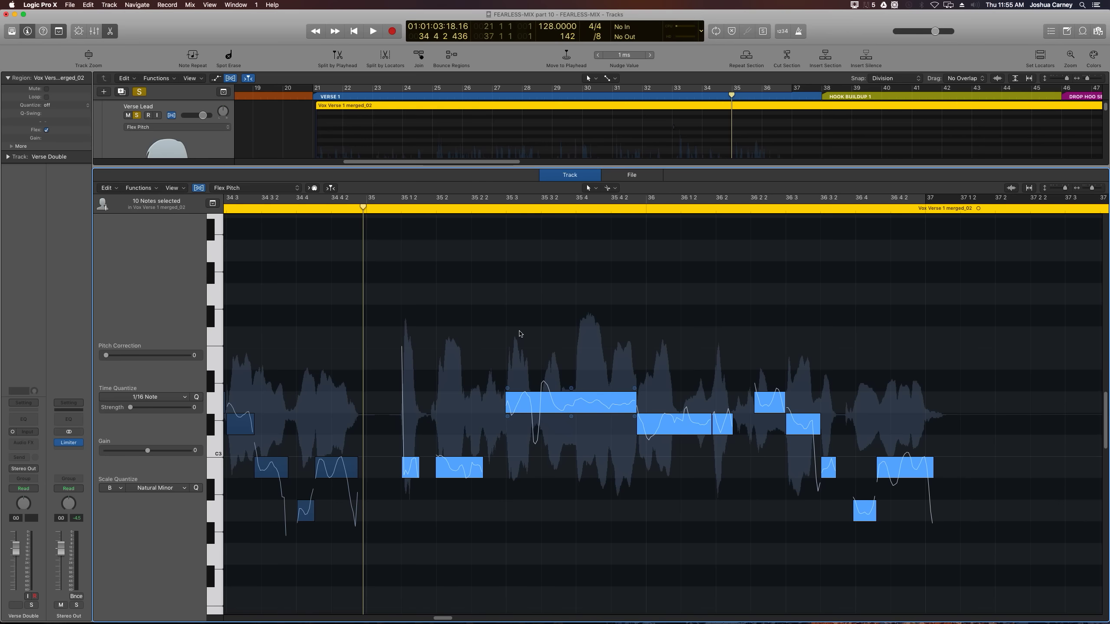
{"action": "left_click", "coordinate": [520, 332]}
Step: Play the last Verse 1 phrase back from bar 35 to the start of bar 37
{"action": "left_click", "coordinate": [391, 208]}
{"action": "key", "text": "space"}
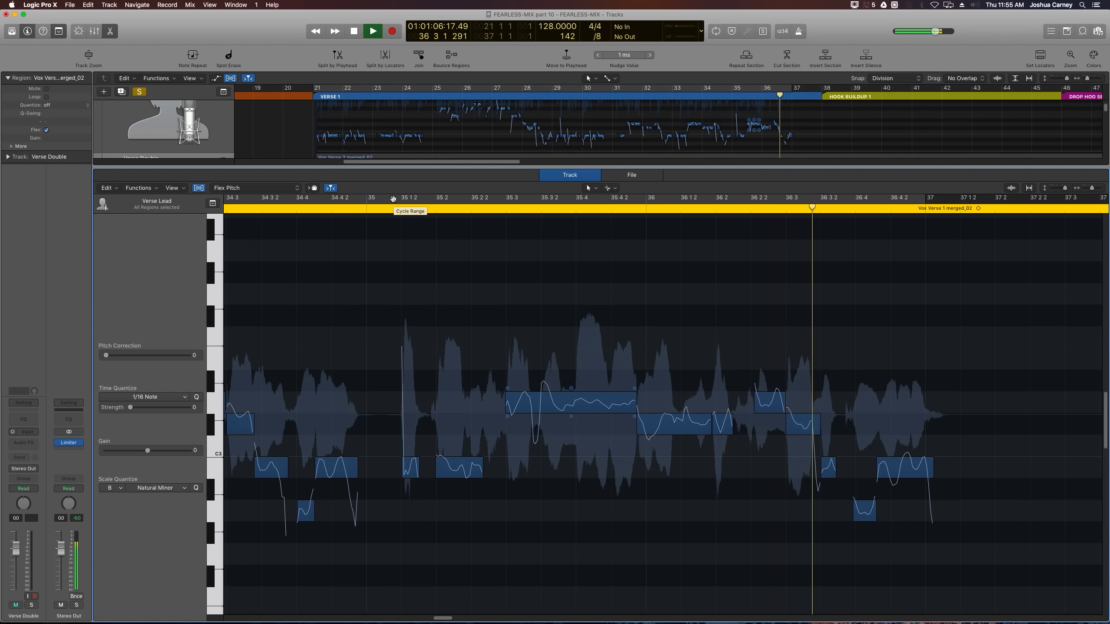
{"action": "key", "text": "space"}
{"action": "left_click", "coordinate": [458, 467]}
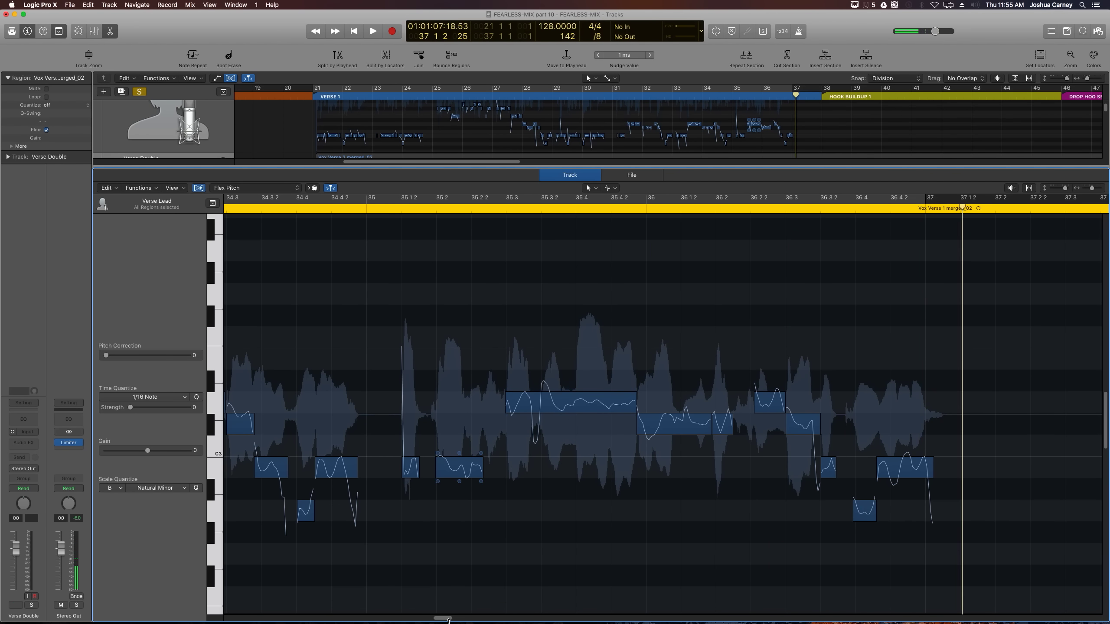
Step: Set all 47 notes of the Verse 2 vocal in bars 62 to 69 to perfect pitch
{"action": "left_click_drag", "start_coordinate": [449, 620], "coordinate": [624, 618]}
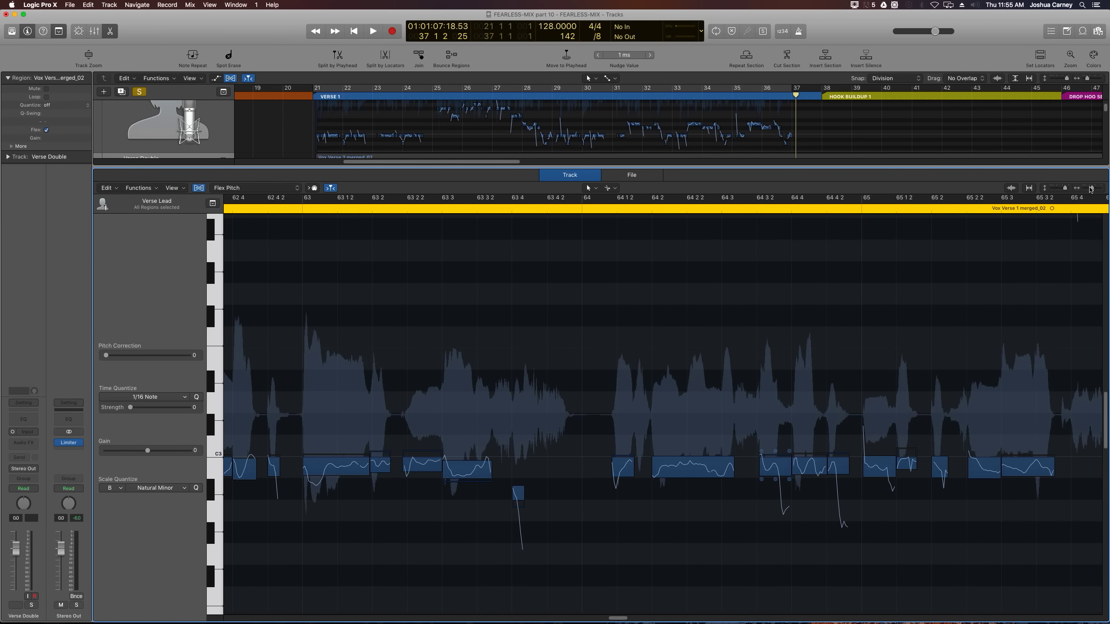
{"action": "left_click_drag", "start_coordinate": [1091, 189], "coordinate": [1080, 193]}
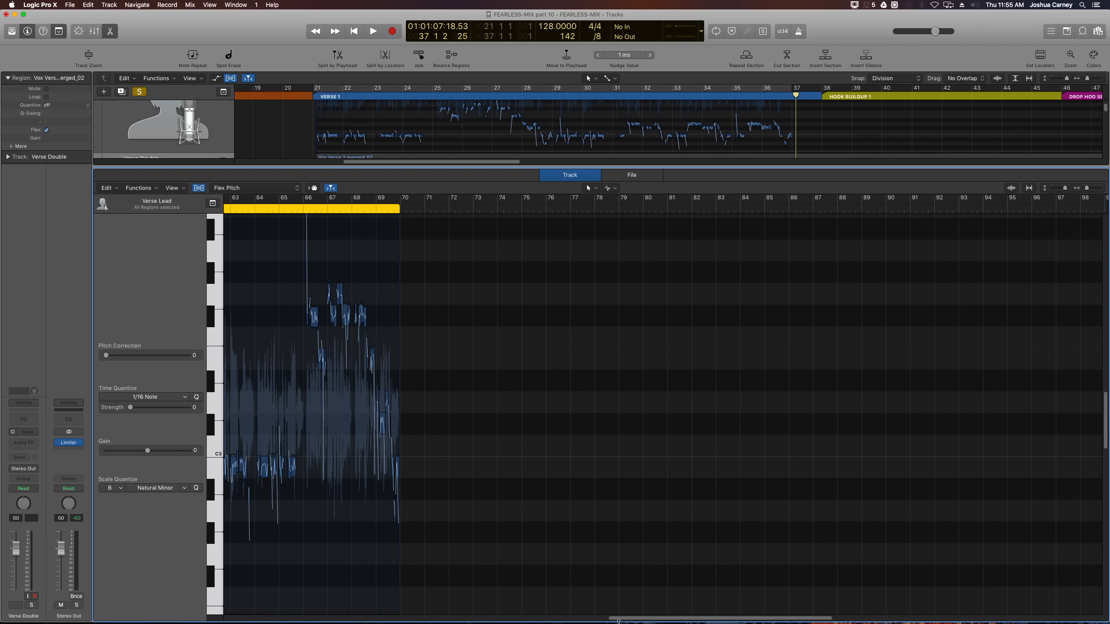
{"action": "left_click_drag", "start_coordinate": [620, 618], "coordinate": [575, 619]}
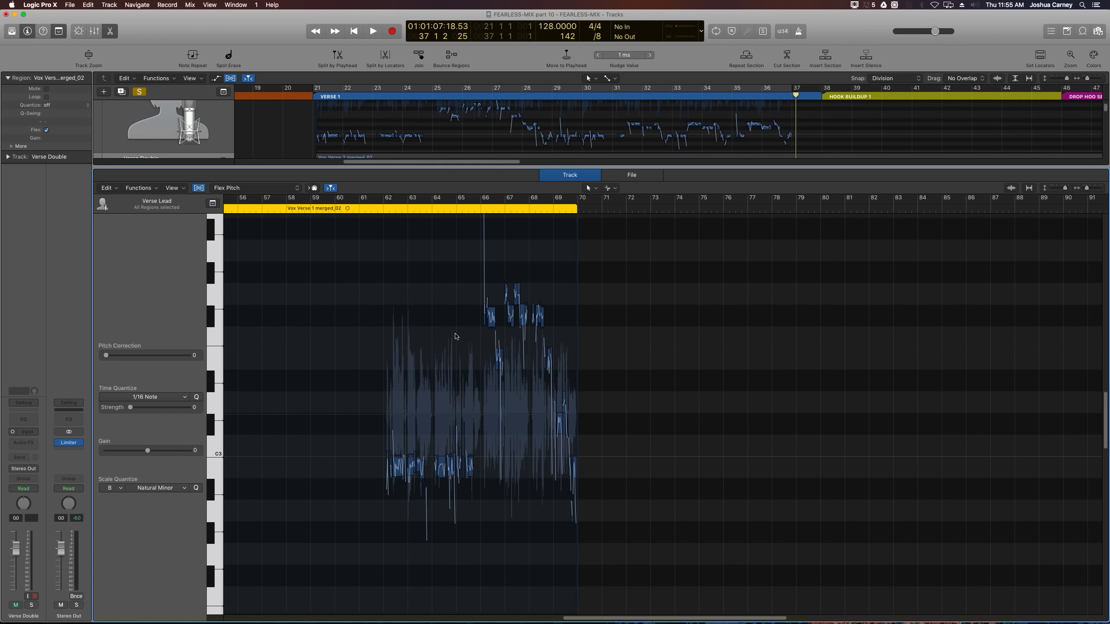
{"action": "scroll", "coordinate": [454, 297], "scroll_direction": "up", "scroll_amount": 1}
{"action": "scroll", "coordinate": [454, 298], "scroll_direction": "up", "scroll_amount": 1}
{"action": "left_click_drag", "start_coordinate": [318, 299], "coordinate": [686, 597]}
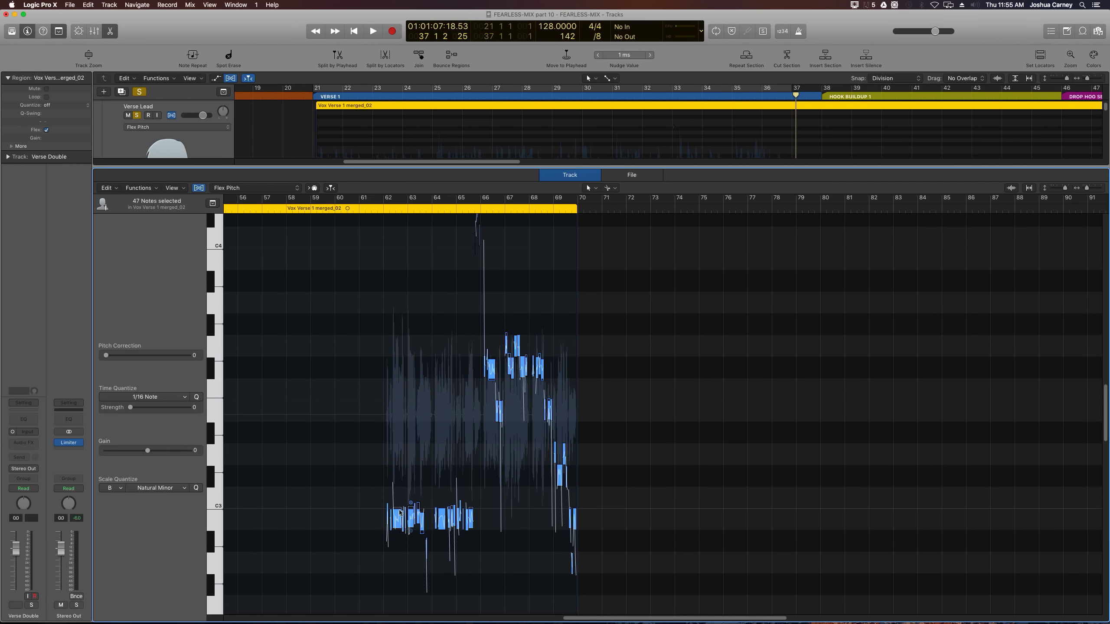
{"action": "left_click_drag", "start_coordinate": [396, 517], "coordinate": [396, 517]}
Step: Play the opening Verse 2 phrase from bar 62 to 63 4 at a closer zoom
{"action": "key", "text": "z"}
{"action": "key", "text": "shift+Return"}
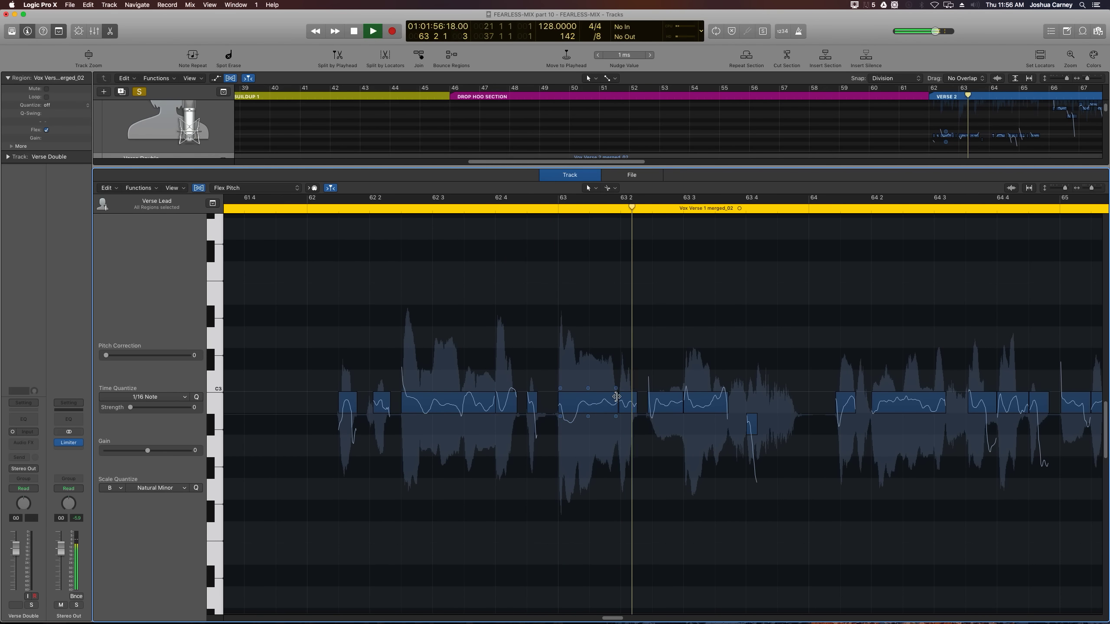
{"action": "key", "text": "space"}
Step: Delete the stray low note and the stray high note at the phrase end around 63 4
{"action": "left_click_drag", "start_coordinate": [779, 399], "coordinate": [748, 458]}
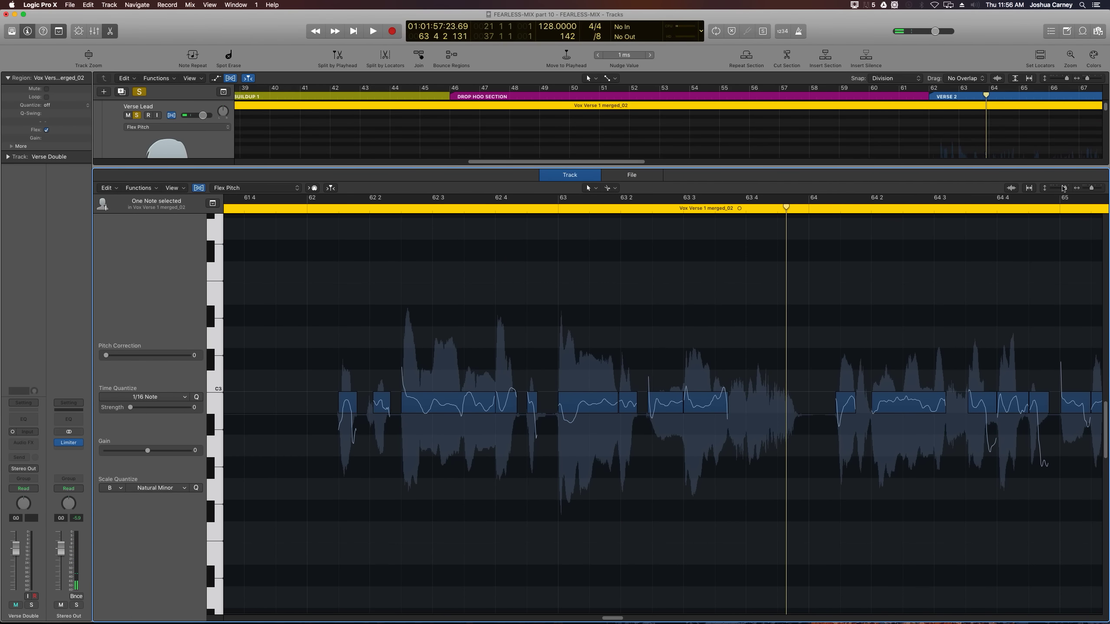
{"action": "left_click_drag", "start_coordinate": [1059, 190], "coordinate": [1055, 190]}
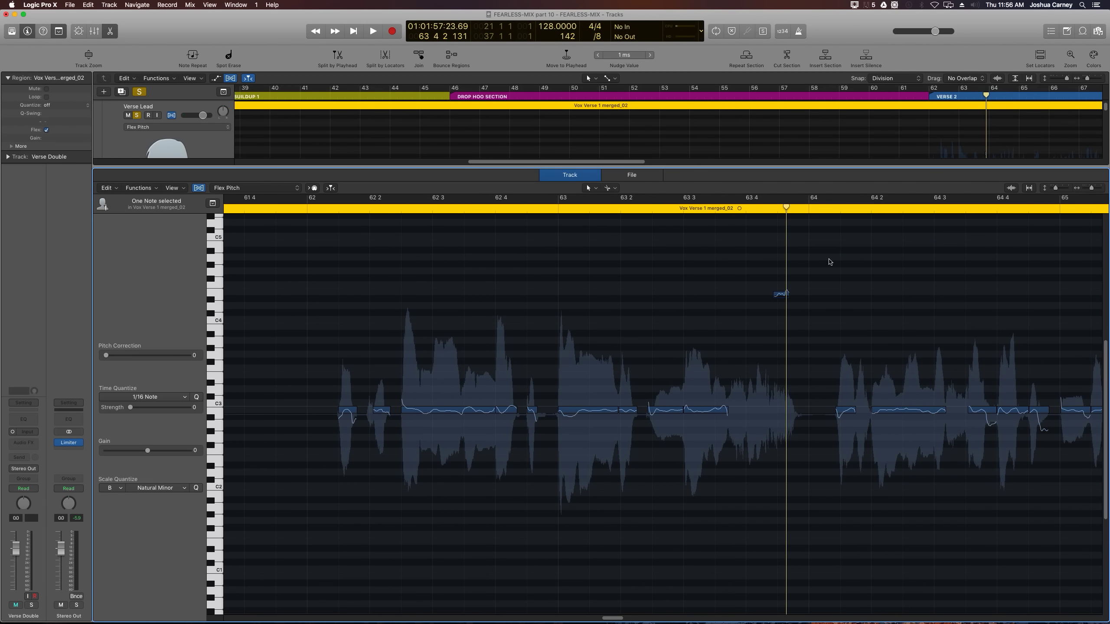
{"action": "left_click_drag", "start_coordinate": [839, 253], "coordinate": [803, 331]}
Step: Try splitting the long note at bar 63, lowering its short first part, and setting the three notes around it to perfect pitch
{"action": "double_click", "coordinate": [496, 208]}
{"action": "left_click", "coordinate": [579, 410]}
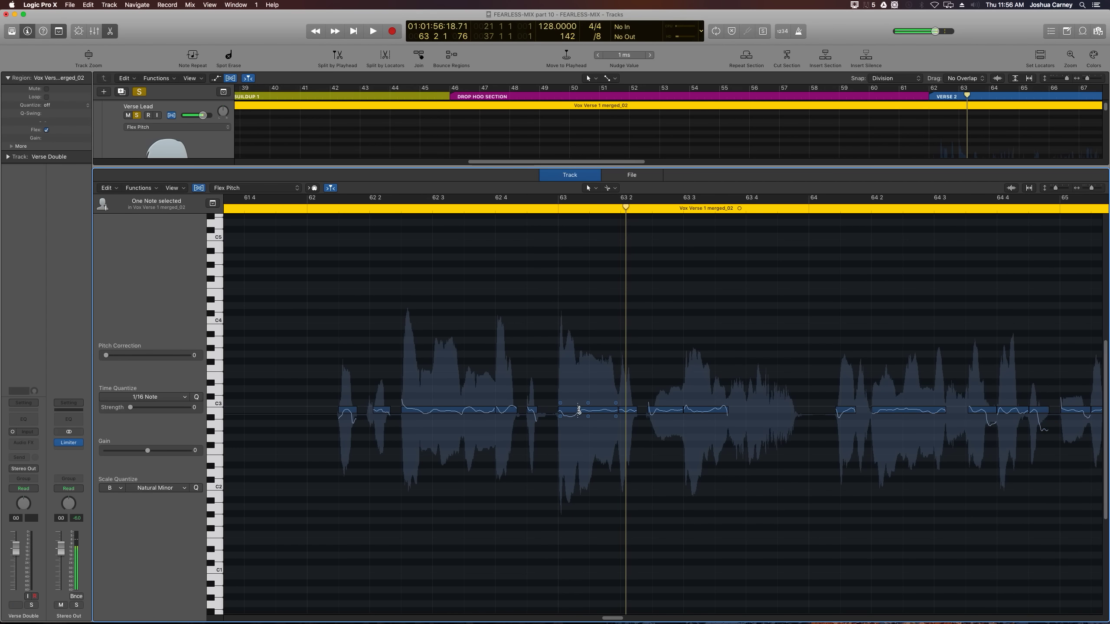
{"action": "left_click", "coordinate": [577, 410], "text": "super"}
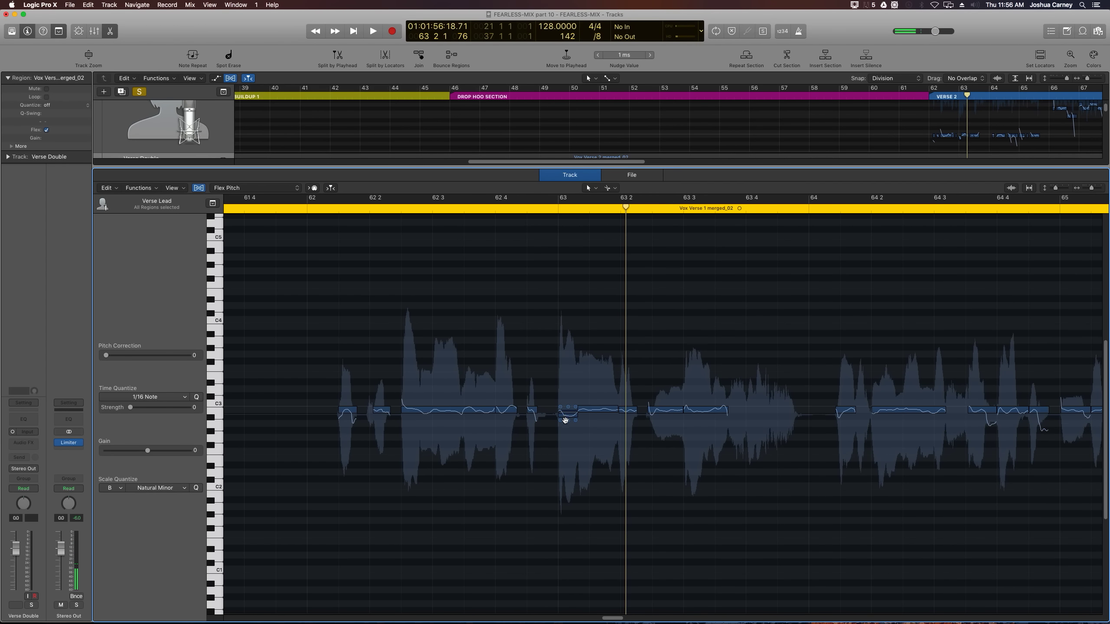
{"action": "left_click_drag", "start_coordinate": [565, 421], "coordinate": [566, 431]}
{"action": "left_click_drag", "start_coordinate": [531, 371], "coordinate": [605, 455]}
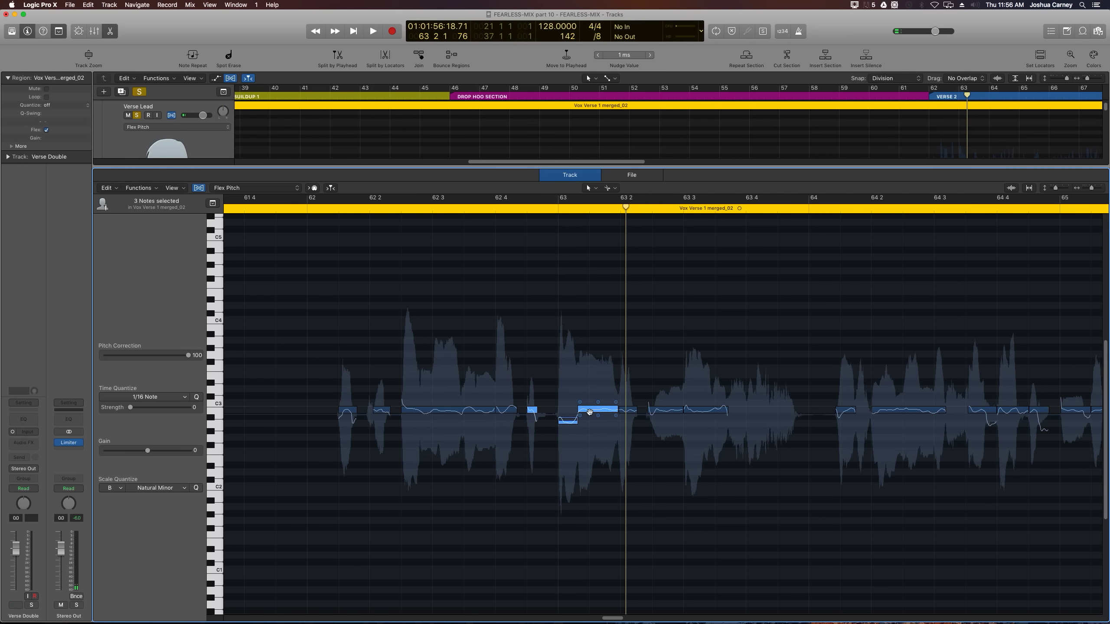
{"action": "right_click", "coordinate": [590, 412]}
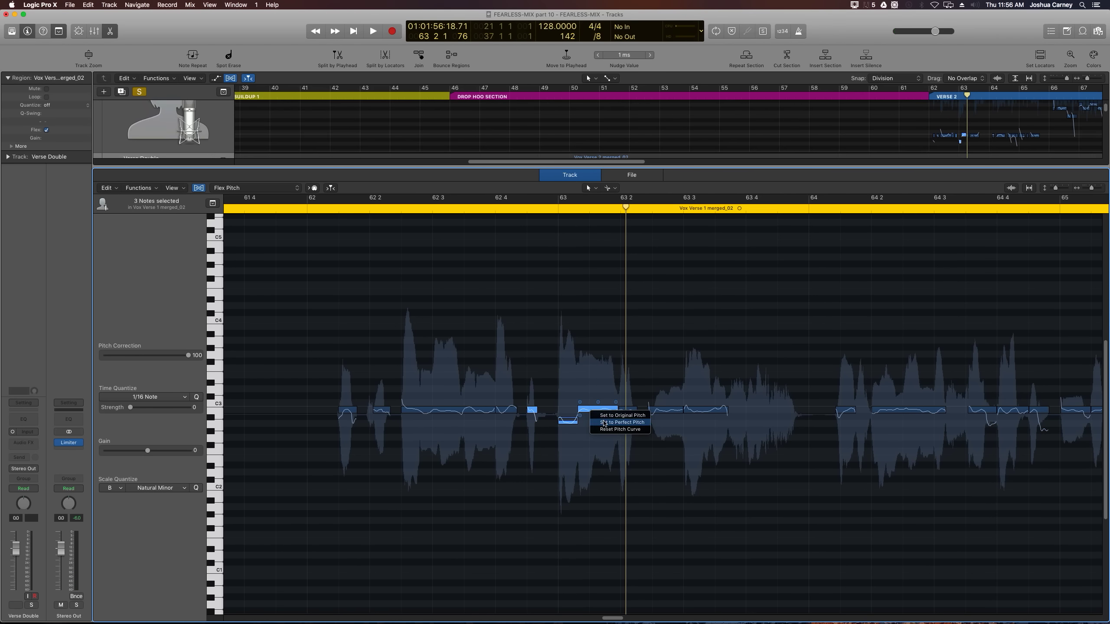
{"action": "left_click", "coordinate": [605, 423]}
Step: Play the edited phrase back from 62 4 to bar 64
{"action": "left_click", "coordinate": [515, 225]}
{"action": "left_click", "coordinate": [508, 209]}
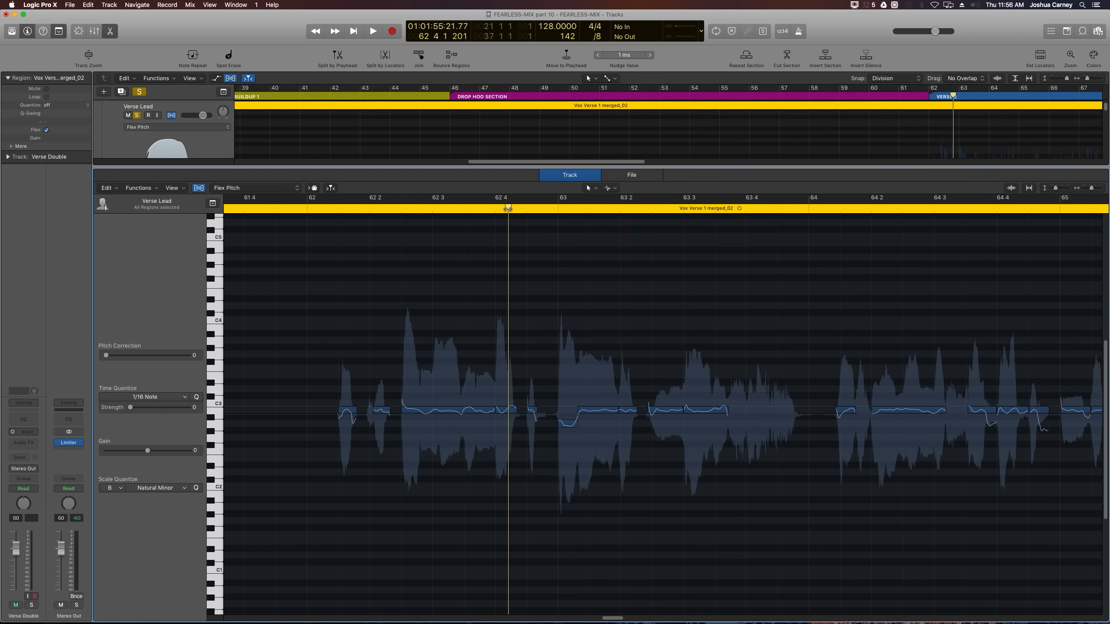
{"action": "key", "text": "space"}
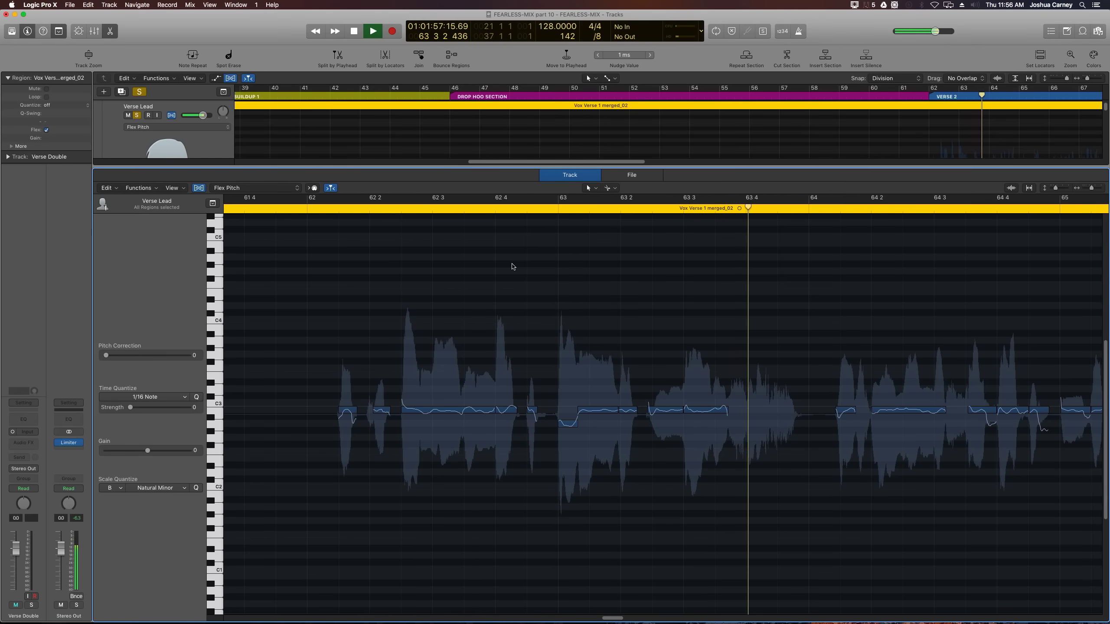
{"action": "key", "text": "space"}
Step: Undo the split at bar 63, split the long note again slightly earlier, and lower its short first part
{"action": "key", "text": "Left"}
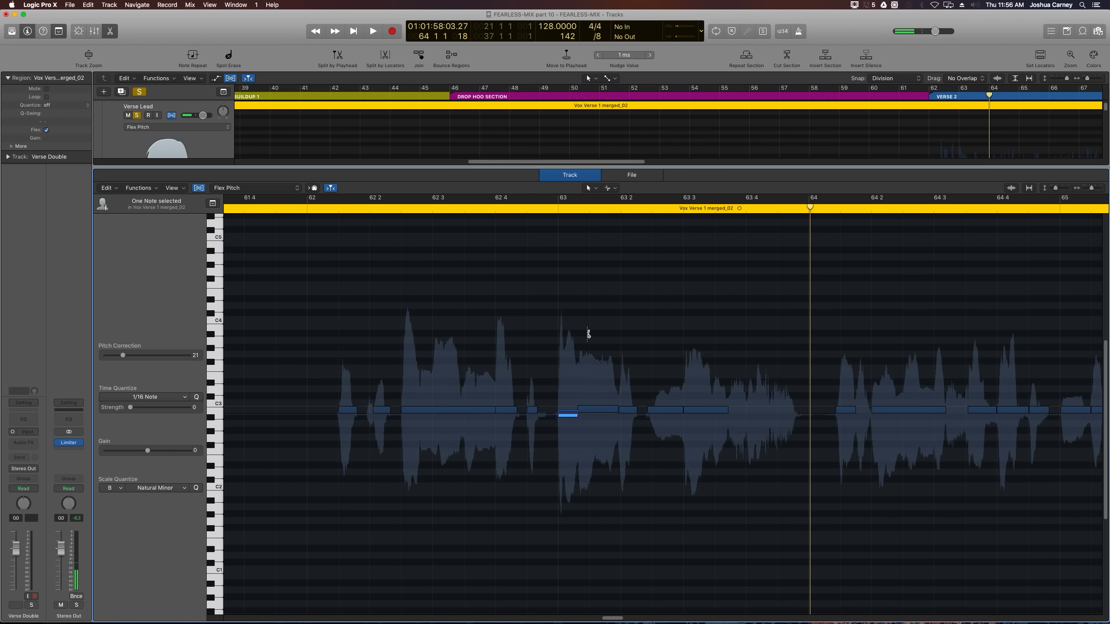
{"action": "left_click", "coordinate": [589, 334]}
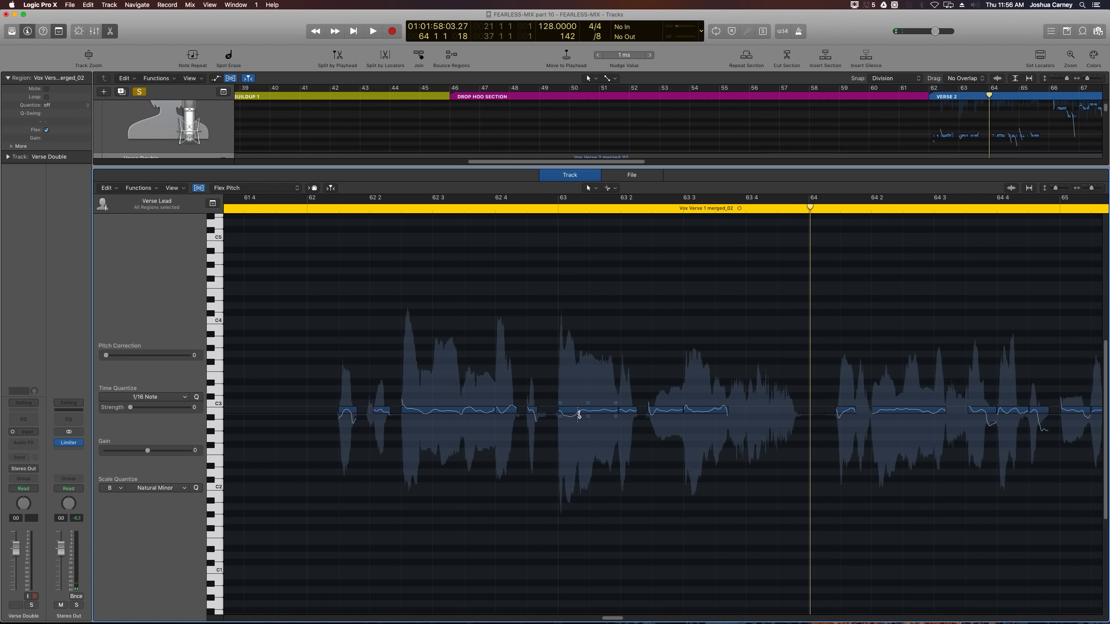
{"action": "left_click_drag", "start_coordinate": [576, 415], "coordinate": [599, 411]}
{"action": "left_click", "coordinate": [599, 410], "text": "shift"}
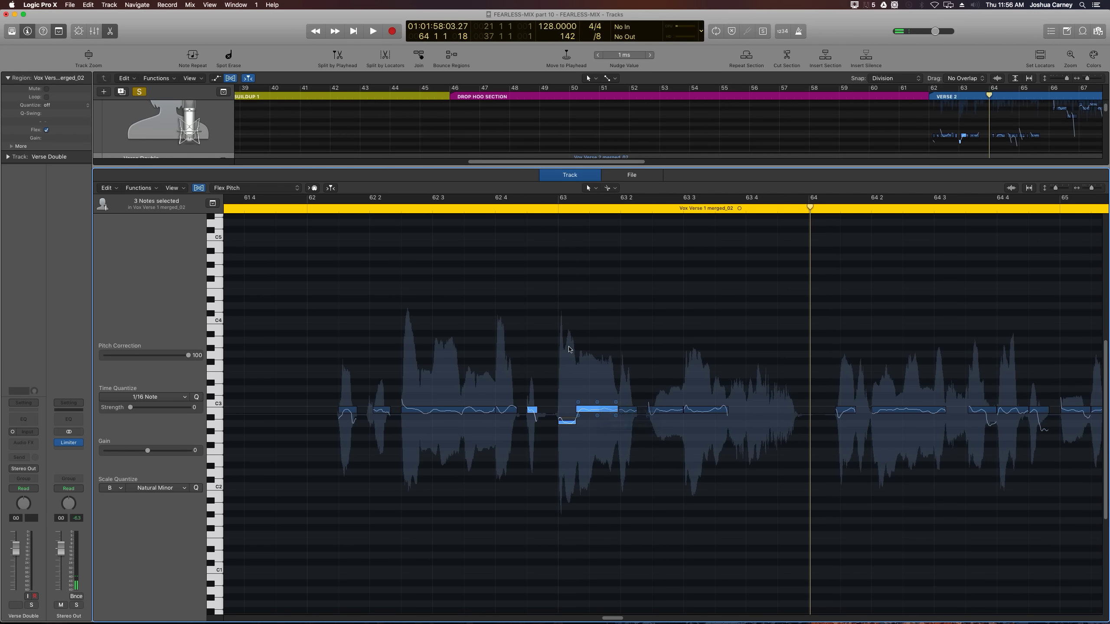
Step: Play the Verse 2 vocal from 62 4 through to bar 66, following the next phrase
{"action": "left_click", "coordinate": [529, 232]}
{"action": "left_click", "coordinate": [519, 206]}
{"action": "key", "text": "space"}
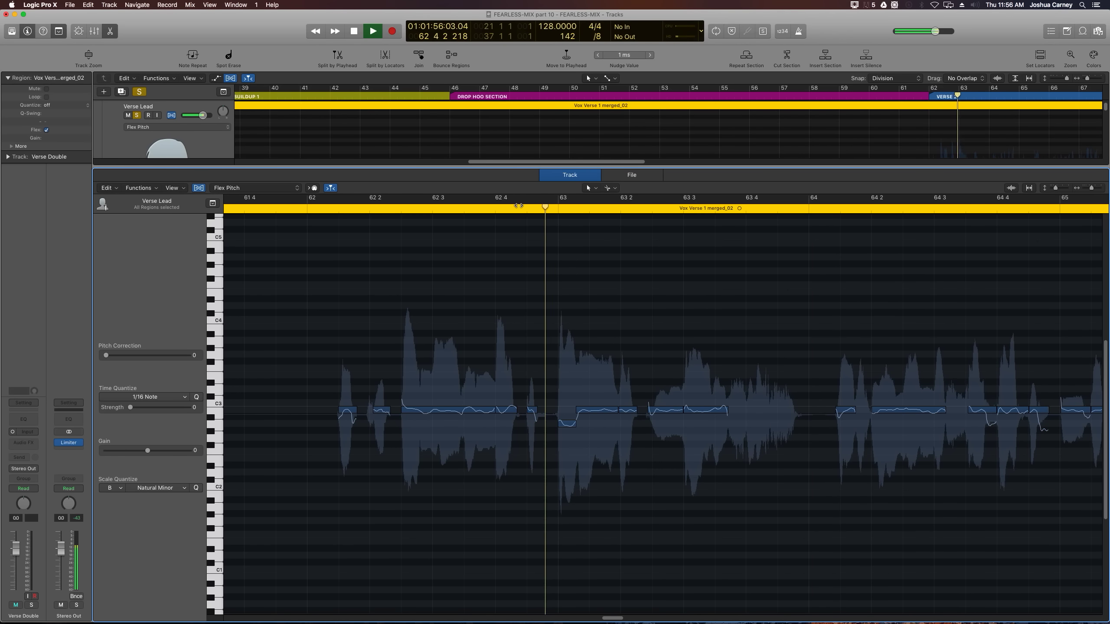
{"action": "scroll", "coordinate": [532, 298], "scroll_direction": "right", "scroll_amount": 3}
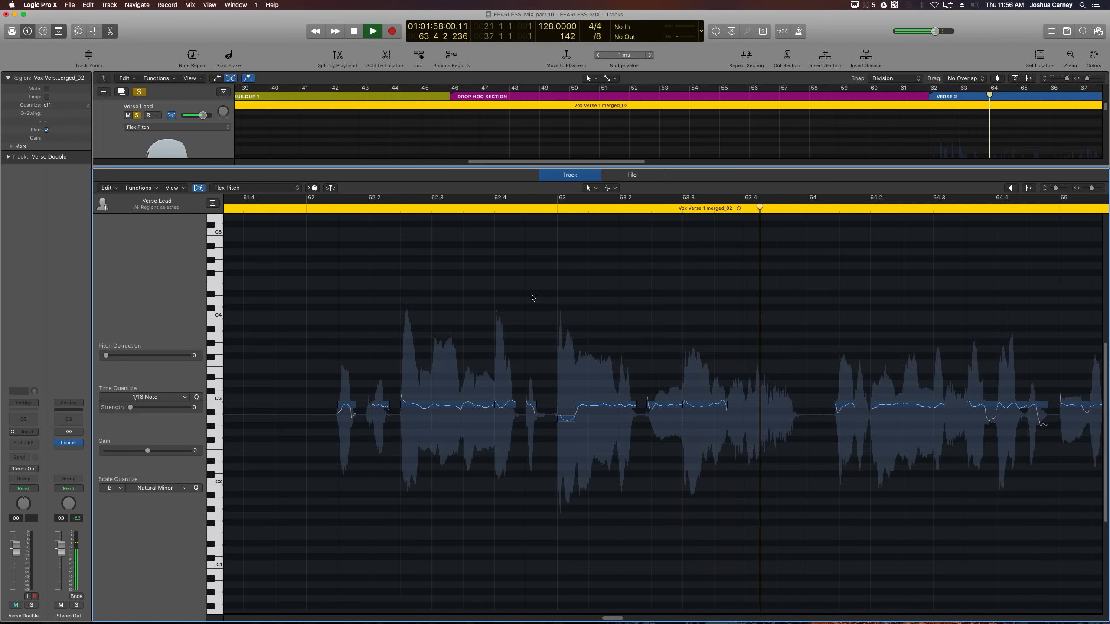
{"action": "scroll", "coordinate": [532, 298], "scroll_direction": "down", "scroll_amount": 5}
{"action": "scroll", "coordinate": [533, 298], "scroll_direction": "right", "scroll_amount": 4}
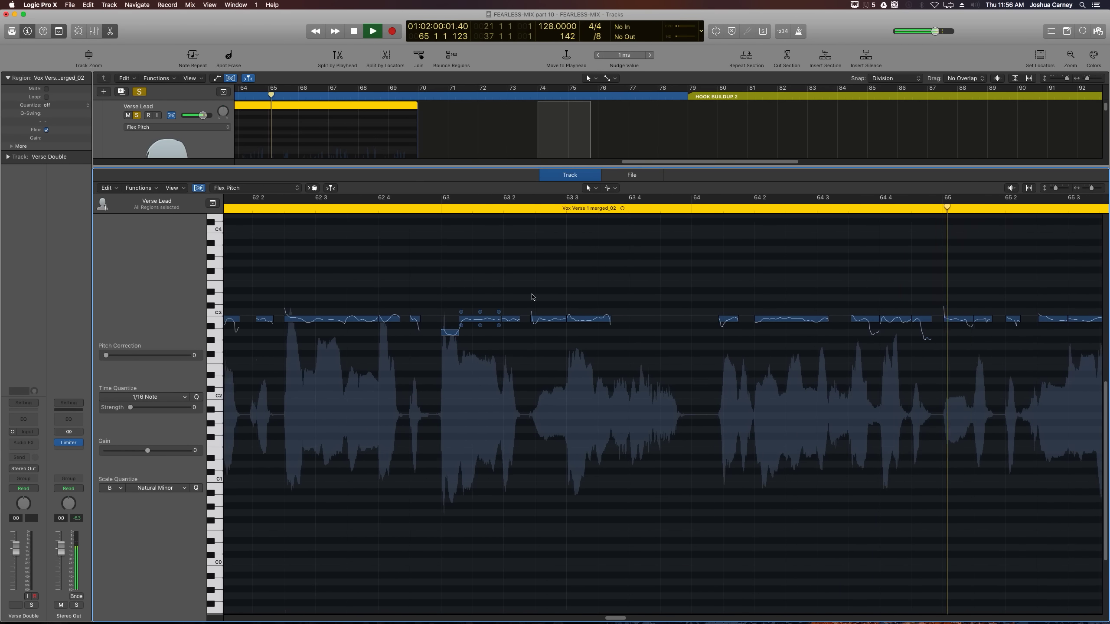
{"action": "key", "text": "space"}
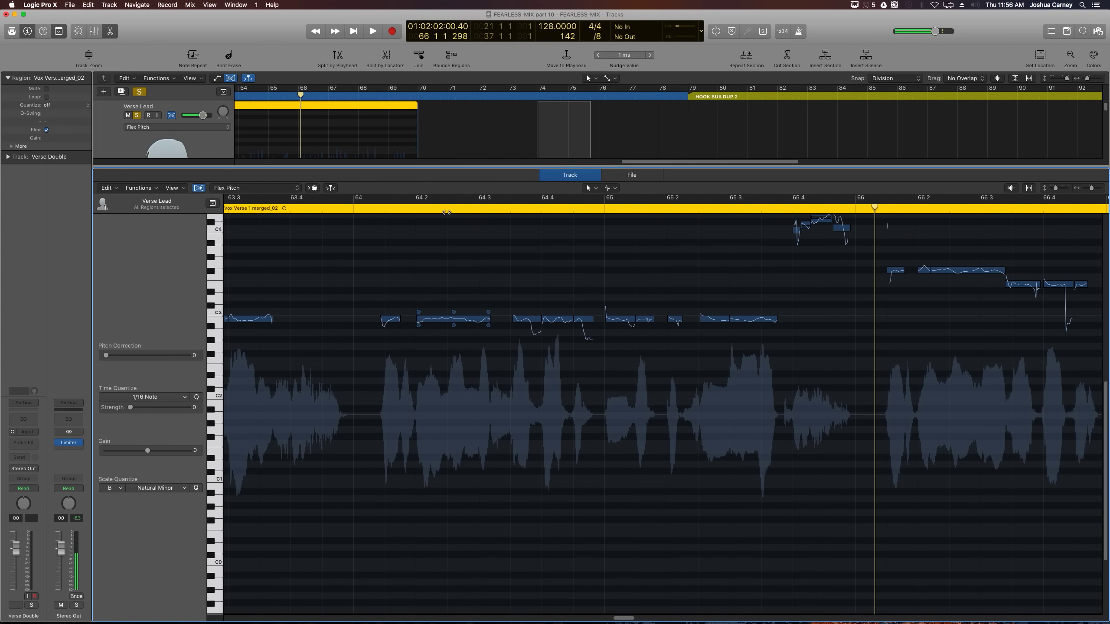
Step: Play the phrase from bar 64 to the end of bar 65 and delete the four stray high notes around 65 4
{"action": "left_click", "coordinate": [374, 210]}
{"action": "key", "text": "space"}
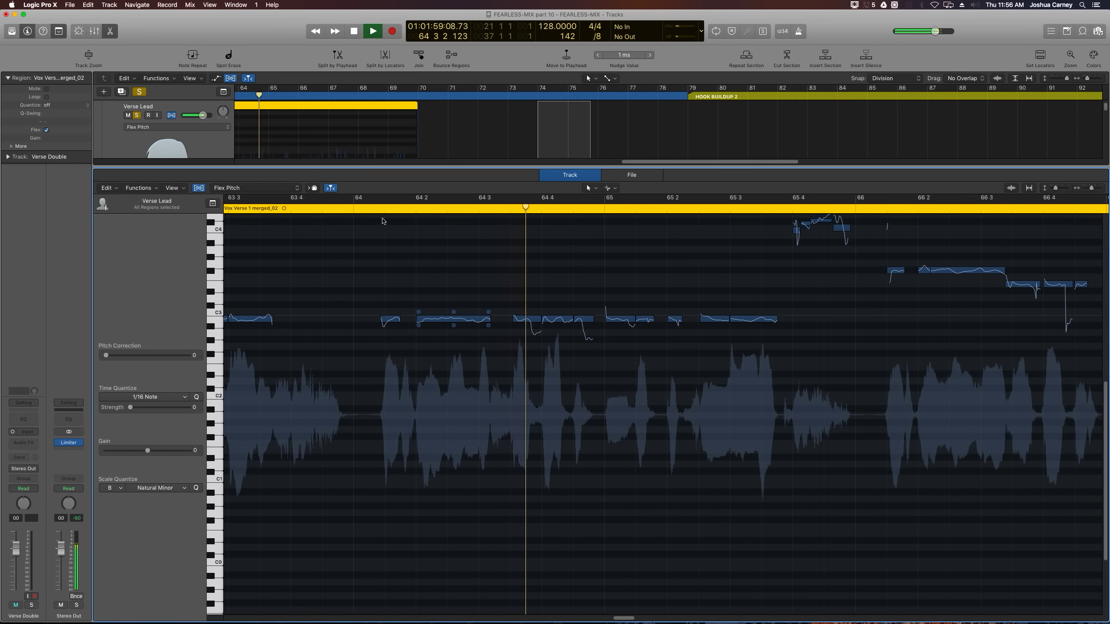
{"action": "scroll", "coordinate": [643, 297], "scroll_direction": "up", "scroll_amount": 3}
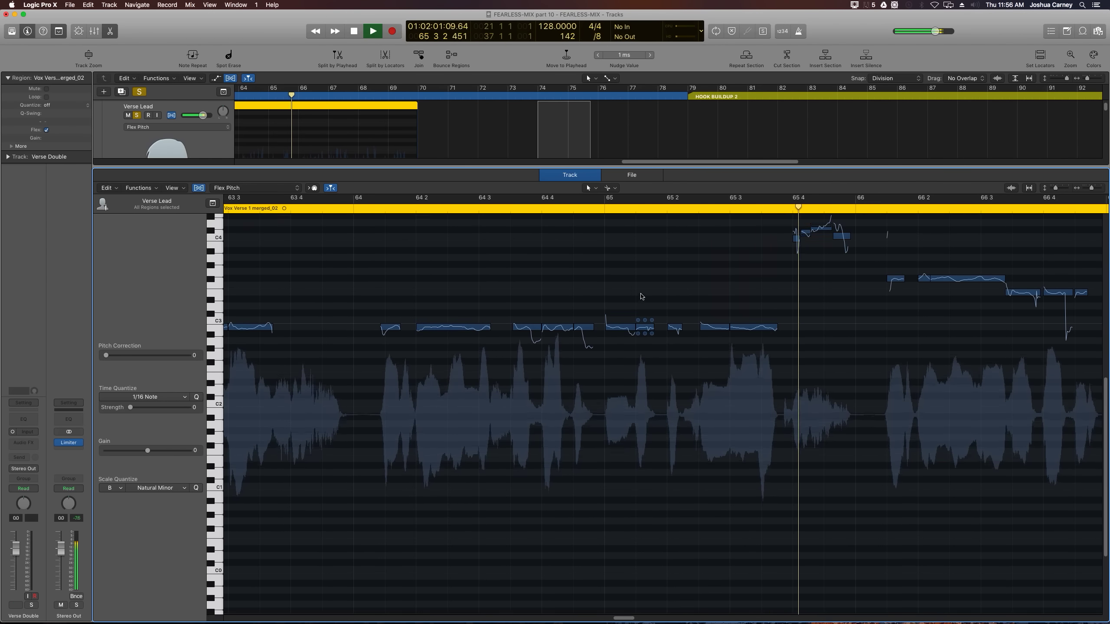
{"action": "key", "text": "space"}
{"action": "left_click_drag", "start_coordinate": [778, 244], "coordinate": [852, 320]}
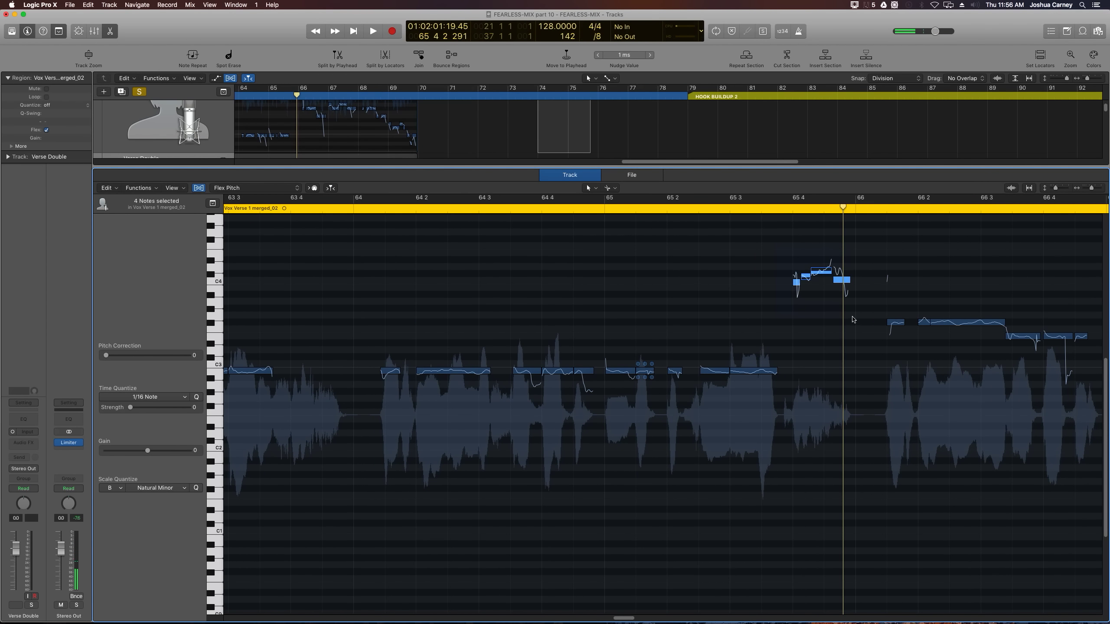
Step: Play the next phrase from bar 66 to bar 68
{"action": "left_click", "coordinate": [864, 212]}
{"action": "key", "text": "space"}
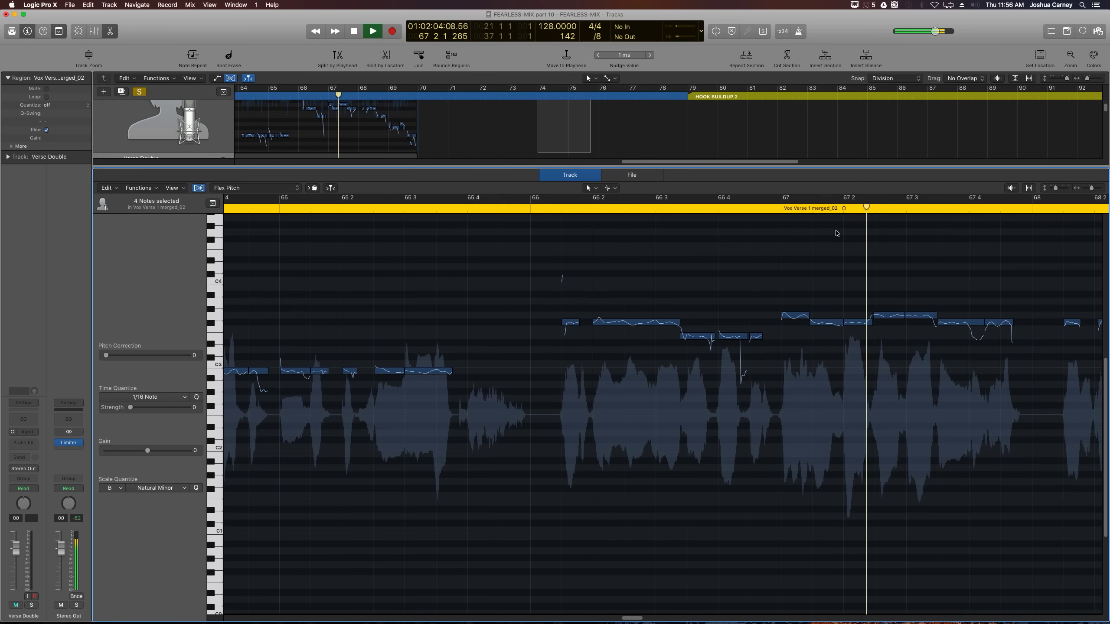
{"action": "key", "text": "space"}
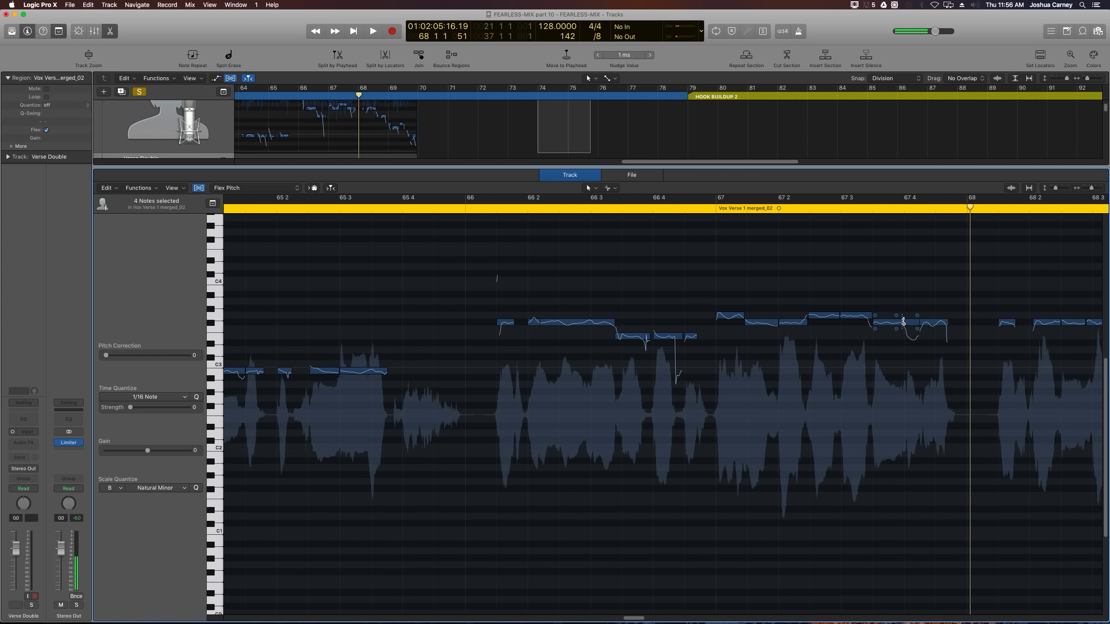
Step: Split the note at 67 4, lower its short end piece, and set that piece and its two neighbouring notes to perfect pitch
{"action": "left_click_drag", "start_coordinate": [889, 337], "coordinate": [929, 329]}
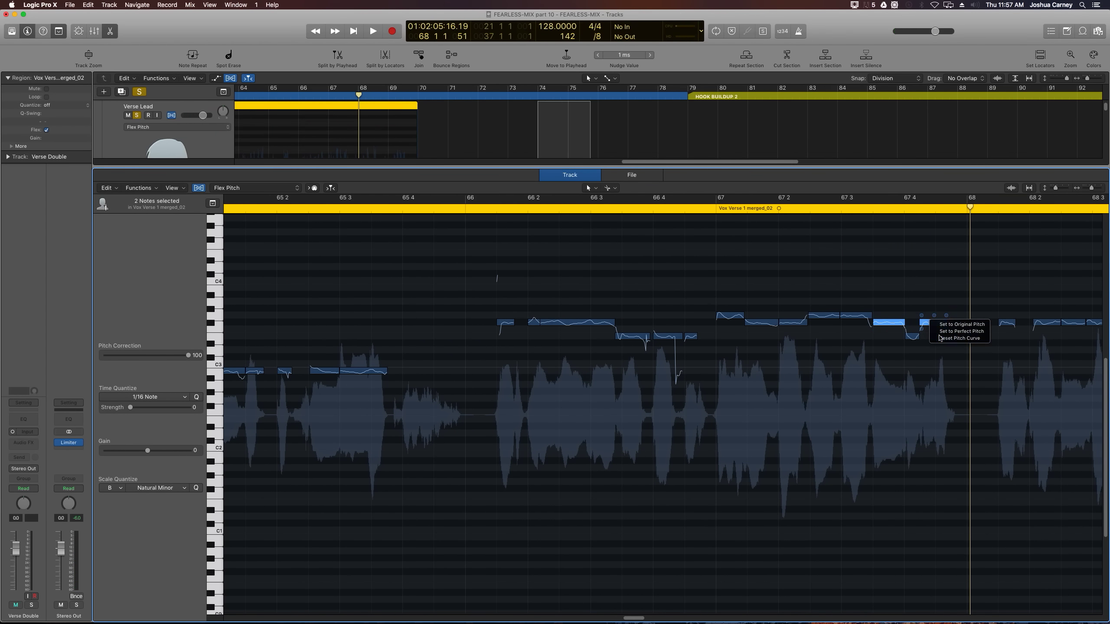
{"action": "right_click", "coordinate": [938, 332]}
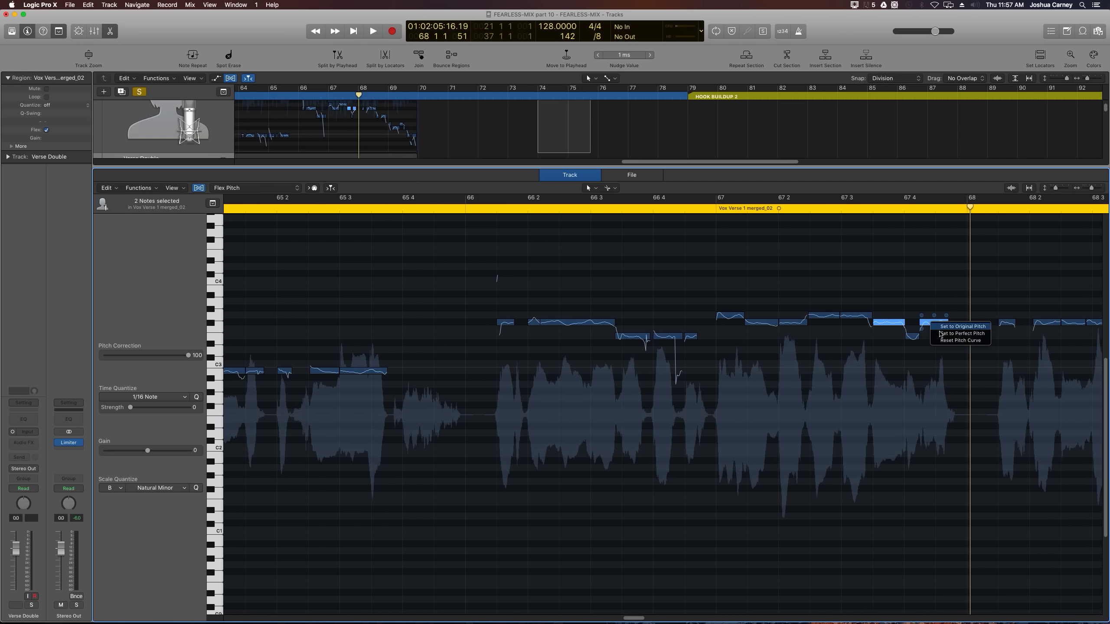
{"action": "left_click", "coordinate": [940, 333]}
{"action": "left_click", "coordinate": [952, 345]}
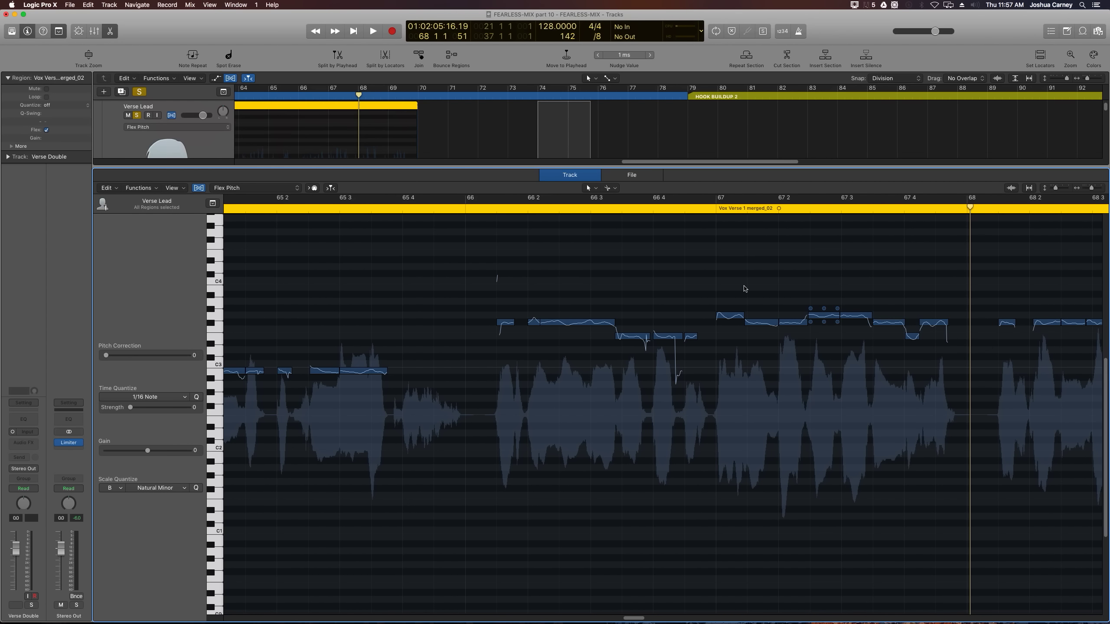
{"action": "right_click", "coordinate": [911, 336]}
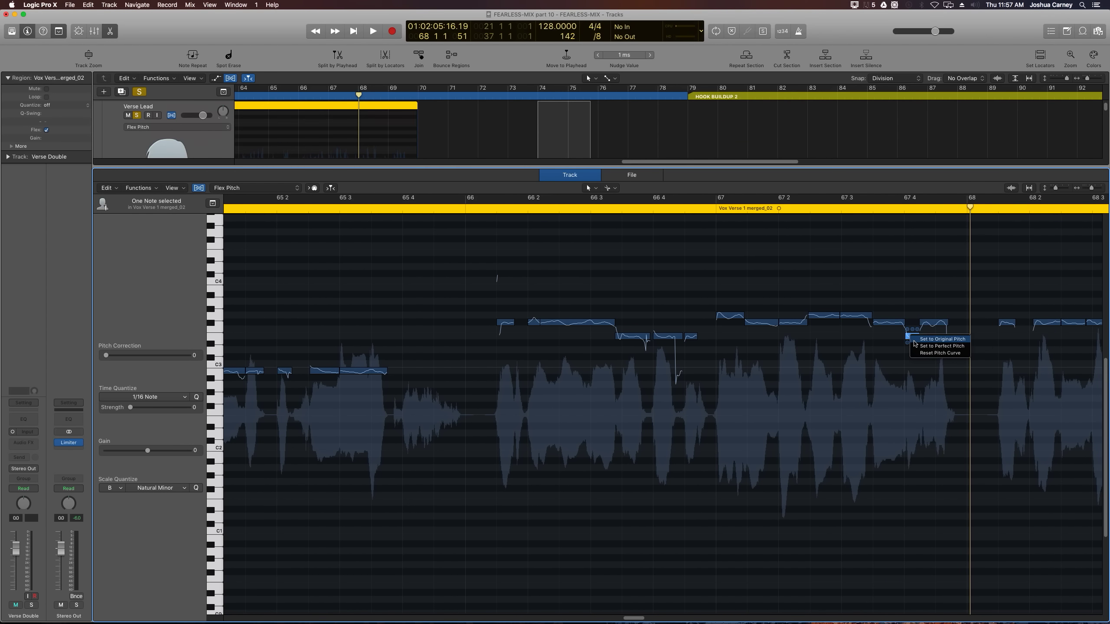
{"action": "left_click", "coordinate": [924, 347]}
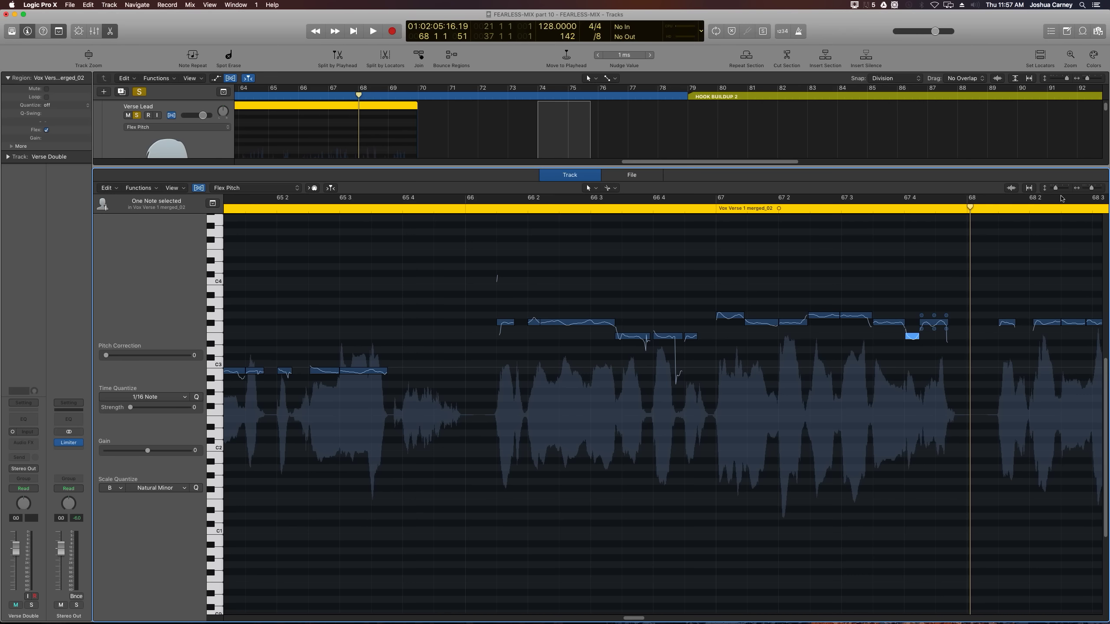
Step: Play the phrase from bar 66 to 66 4 with the notes enlarged vertically
{"action": "left_click_drag", "start_coordinate": [1057, 189], "coordinate": [1062, 189]}
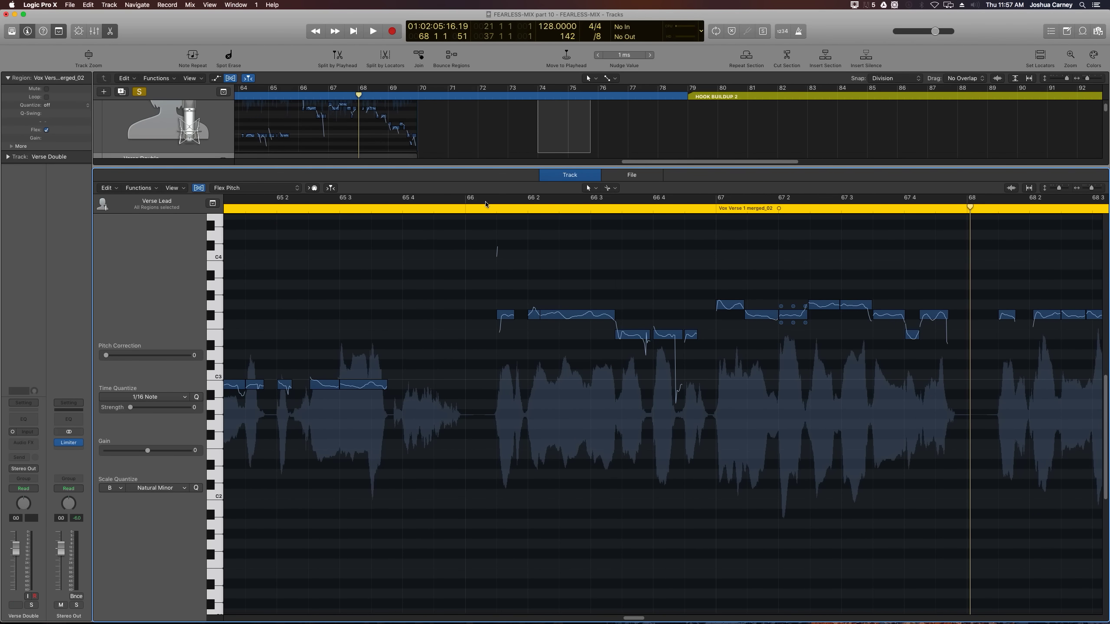
{"action": "left_click", "coordinate": [487, 209]}
{"action": "key", "text": "space"}
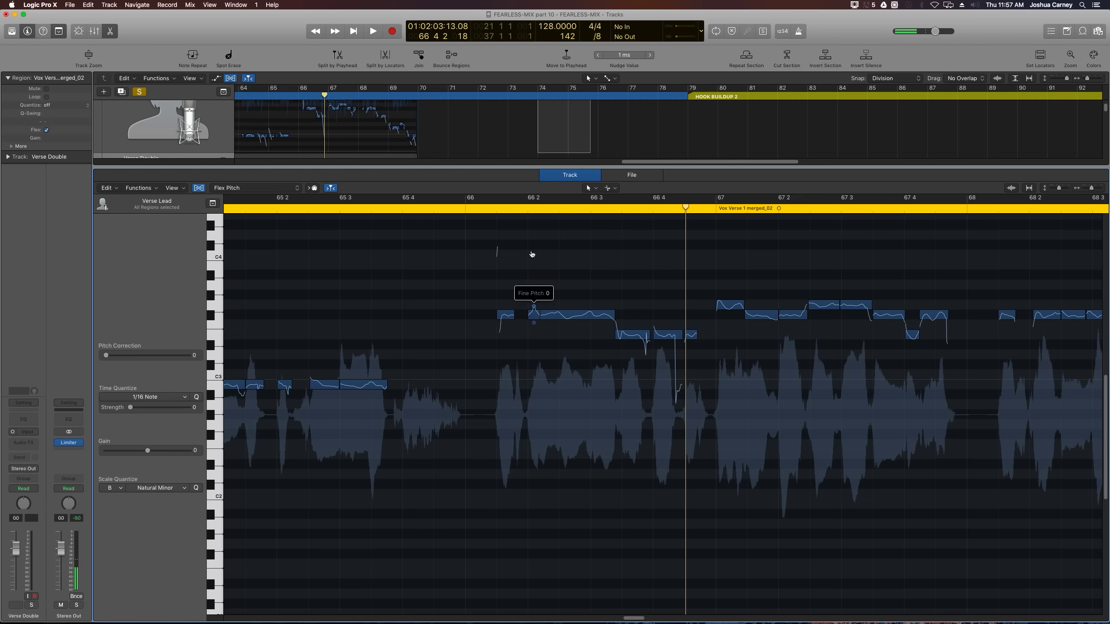
Step: Try reducing the vibrato of the short note at 66 2 to about 22%, and undo the change
{"action": "left_click", "coordinate": [530, 211]}
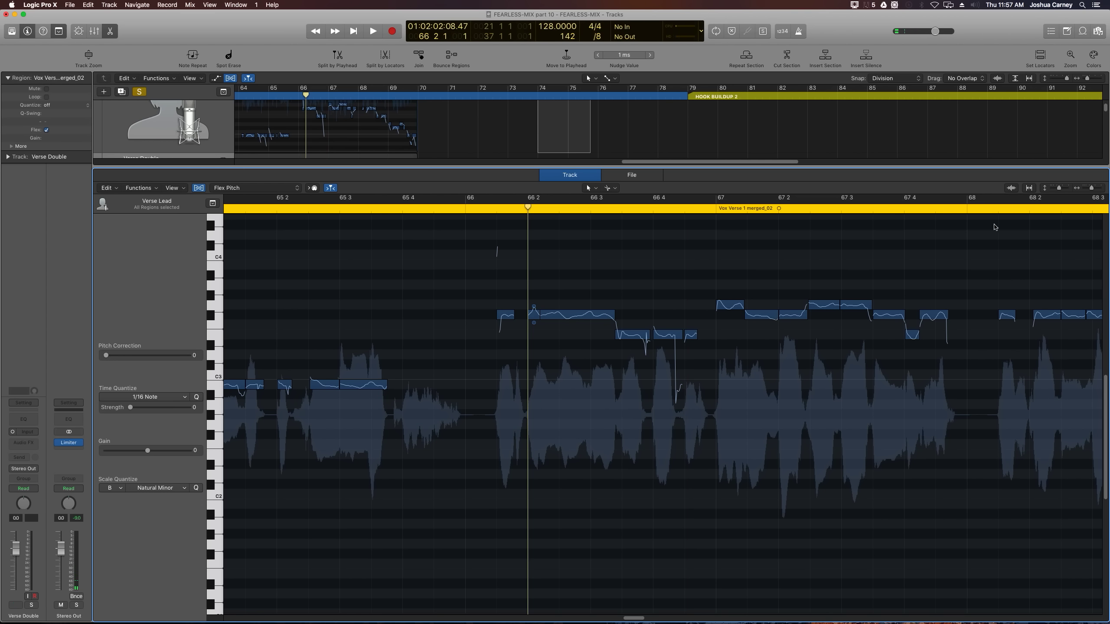
{"action": "key", "text": "super+Right"}
{"action": "key", "text": "super+Right"}
{"action": "scroll", "coordinate": [851, 301], "scroll_direction": "right", "scroll_amount": 8}
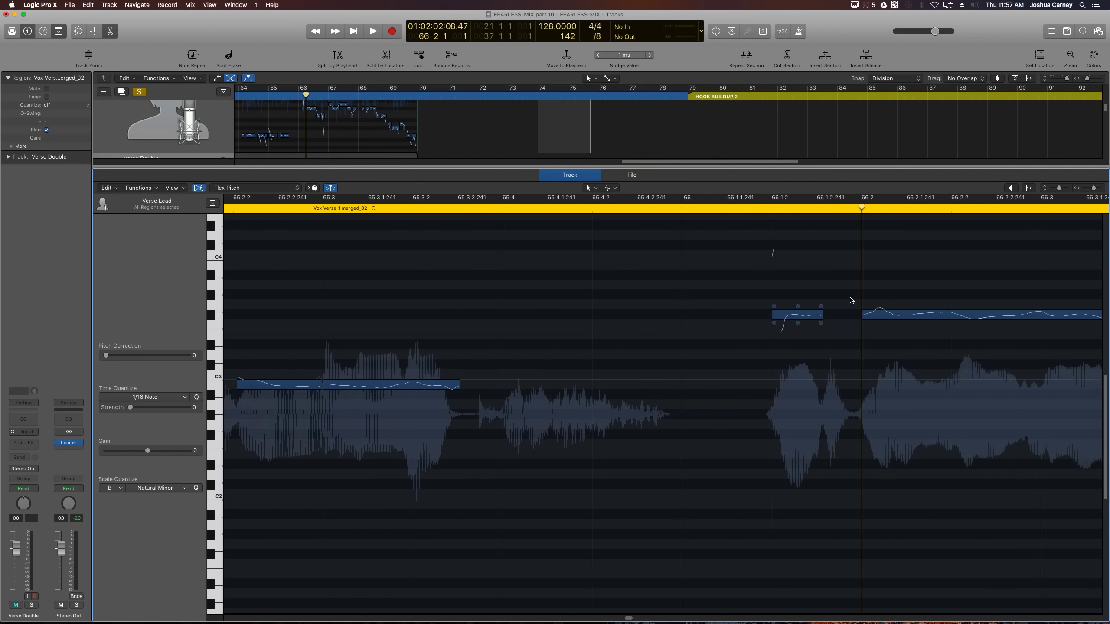
{"action": "key", "text": "super+Right"}
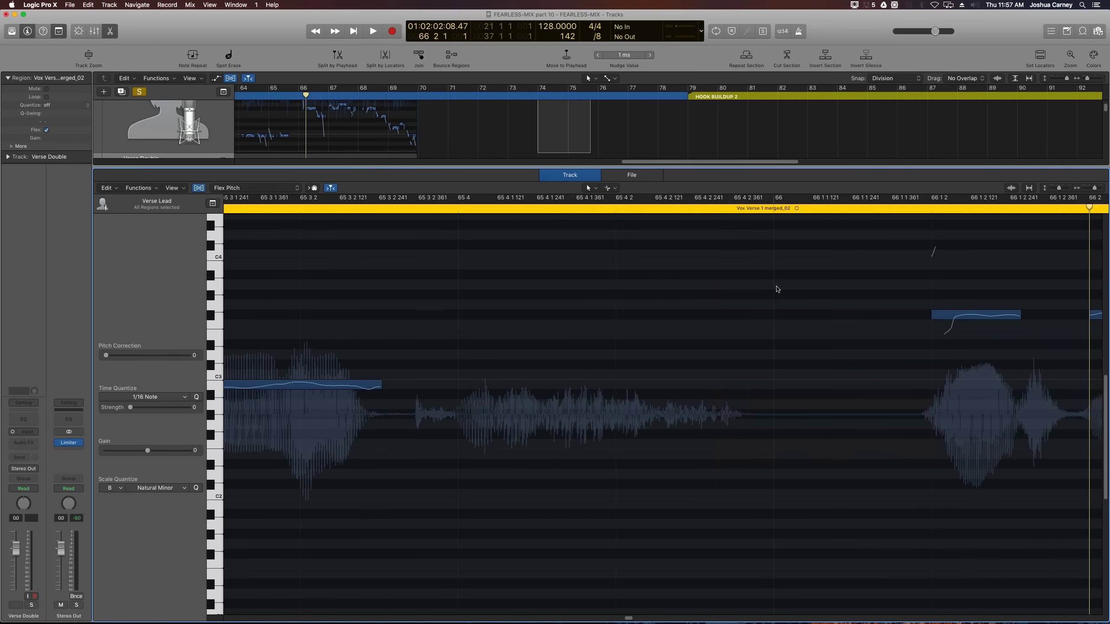
{"action": "scroll", "coordinate": [859, 317], "scroll_direction": "right", "scroll_amount": 5}
{"action": "scroll", "coordinate": [790, 307], "scroll_direction": "right", "scroll_amount": 1}
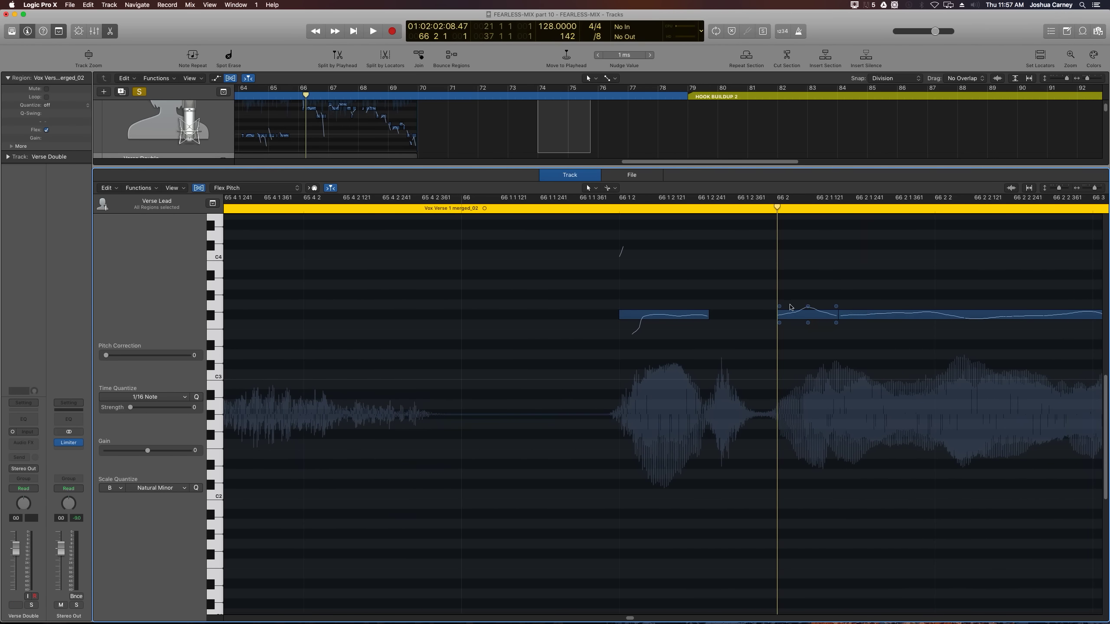
{"action": "left_click", "coordinate": [808, 322]}
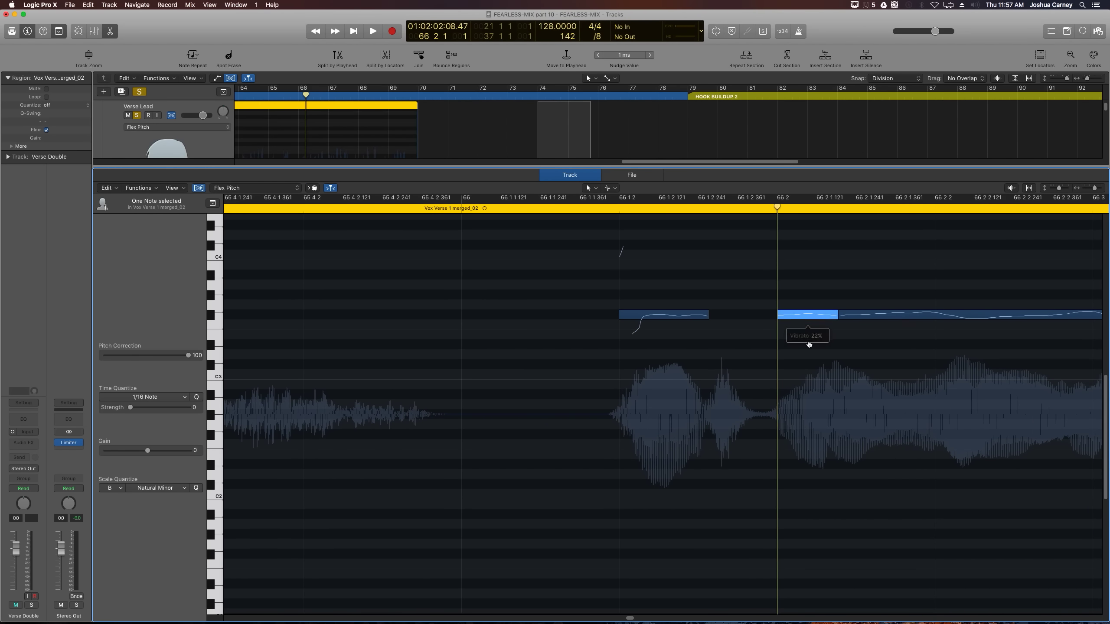
{"action": "left_click_drag", "start_coordinate": [810, 344], "coordinate": [809, 345]}
{"action": "key", "text": "super+z"}
Step: Play the rest of the Verse 2 vocal from 66 2 to bar 70
{"action": "key", "text": "super+Left"}
{"action": "key", "text": "super+Left"}
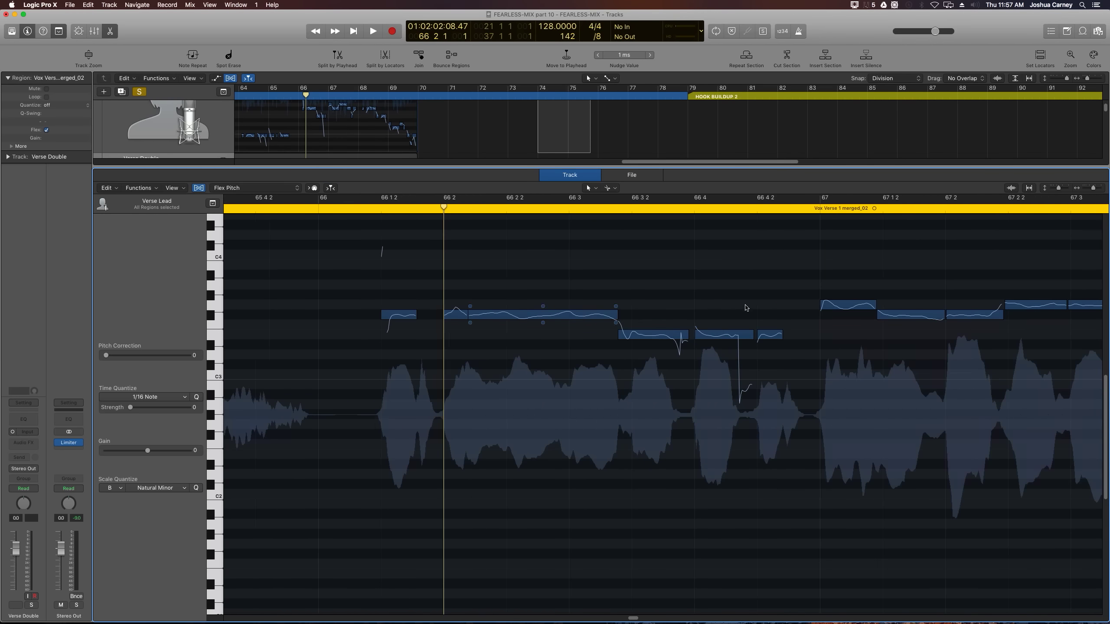
{"action": "key", "text": "super+Left"}
{"action": "key", "text": "space"}
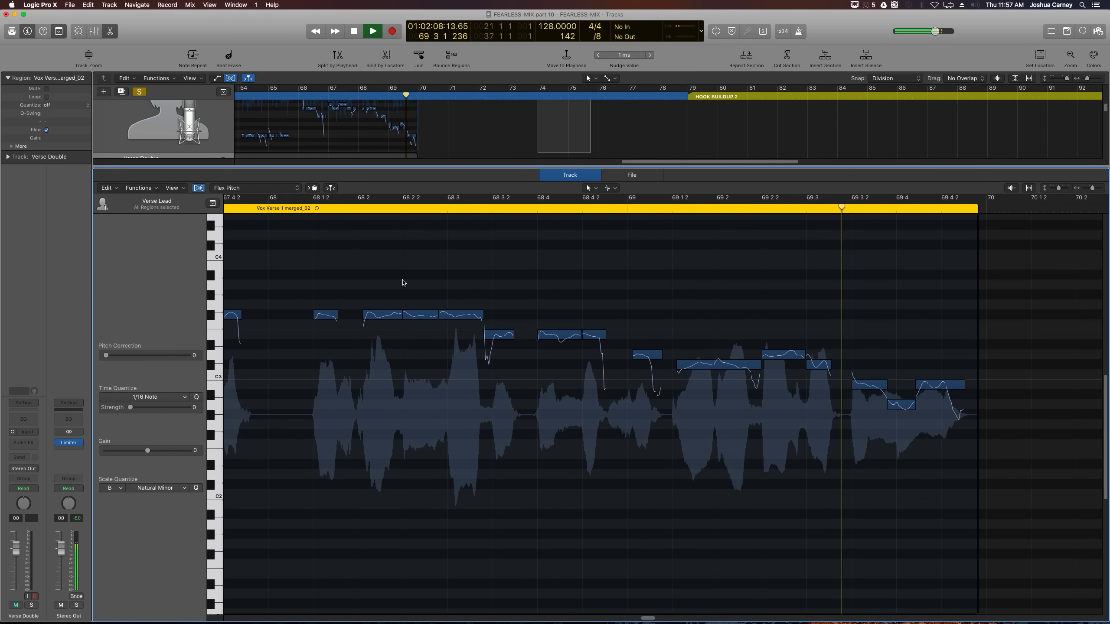
{"action": "key", "text": "space"}
Step: Lengthen the last Verse 2 note at 69 4 slightly toward bar 70 and replay the end of the phrase
{"action": "scroll", "coordinate": [647, 346], "scroll_direction": "right", "scroll_amount": 6}
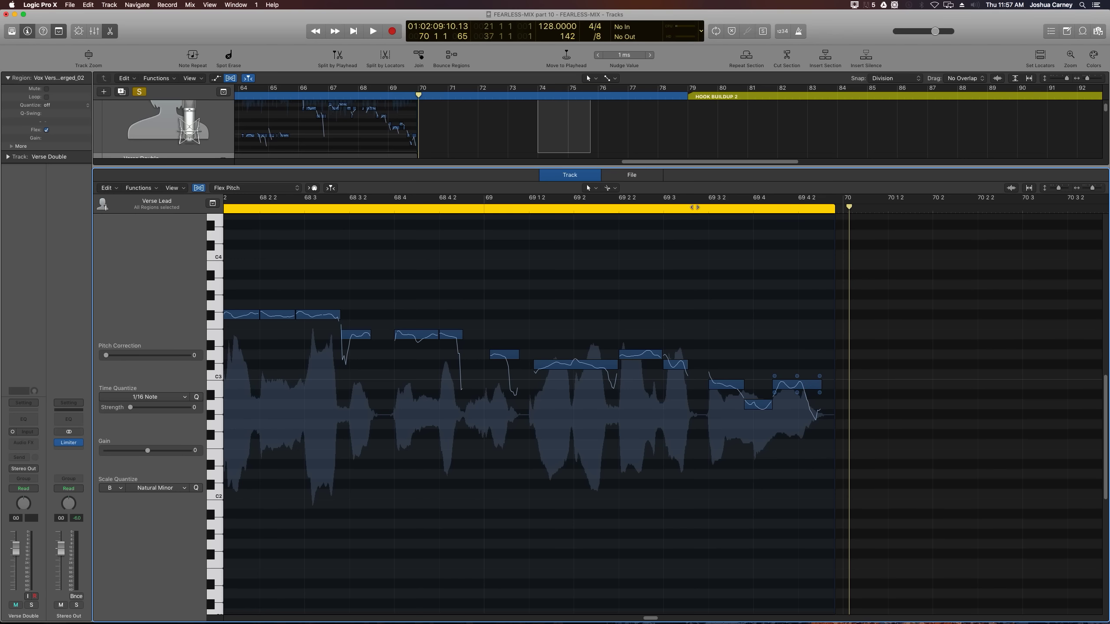
{"action": "left_click", "coordinate": [671, 210]}
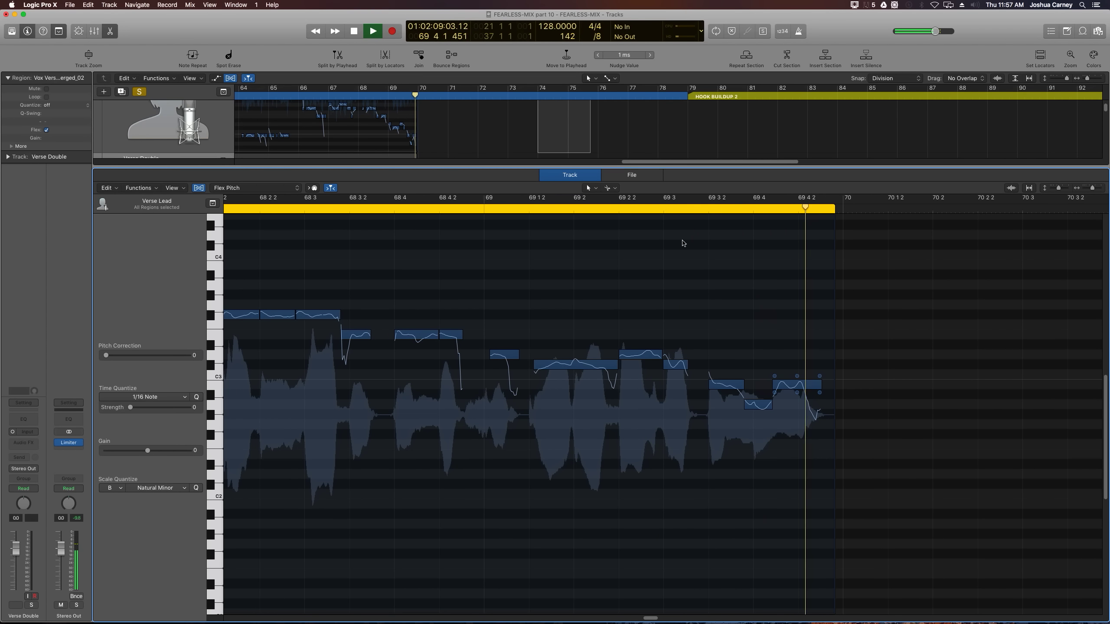
{"action": "key", "text": "space"}
{"action": "left_click", "coordinate": [823, 384]}
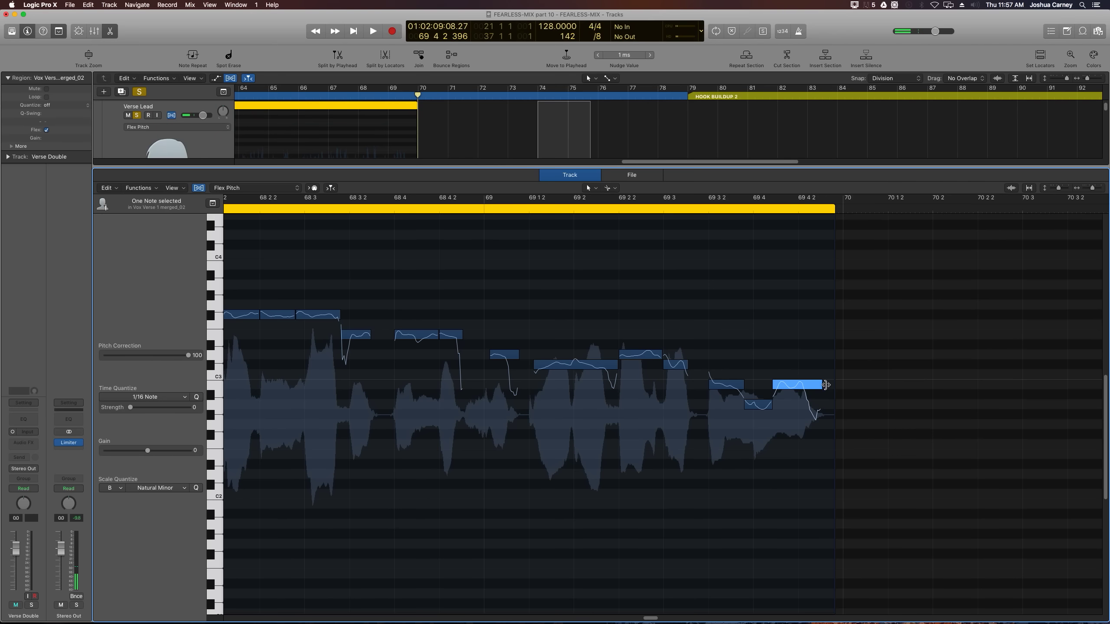
{"action": "left_click", "coordinate": [715, 247]}
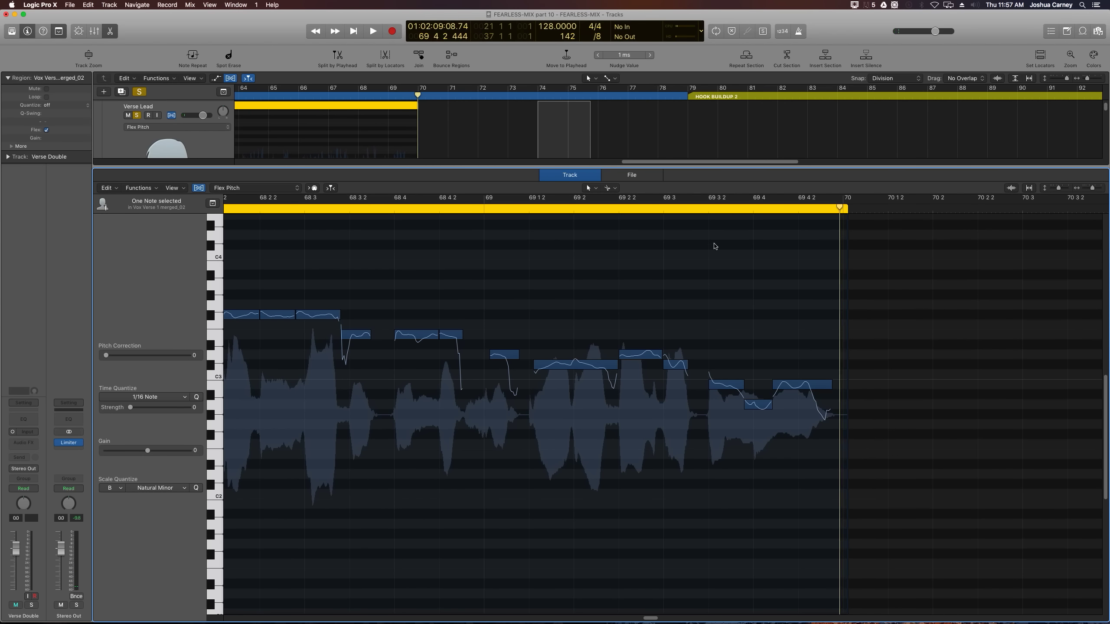
{"action": "left_click", "coordinate": [682, 211]}
{"action": "key", "text": "space"}
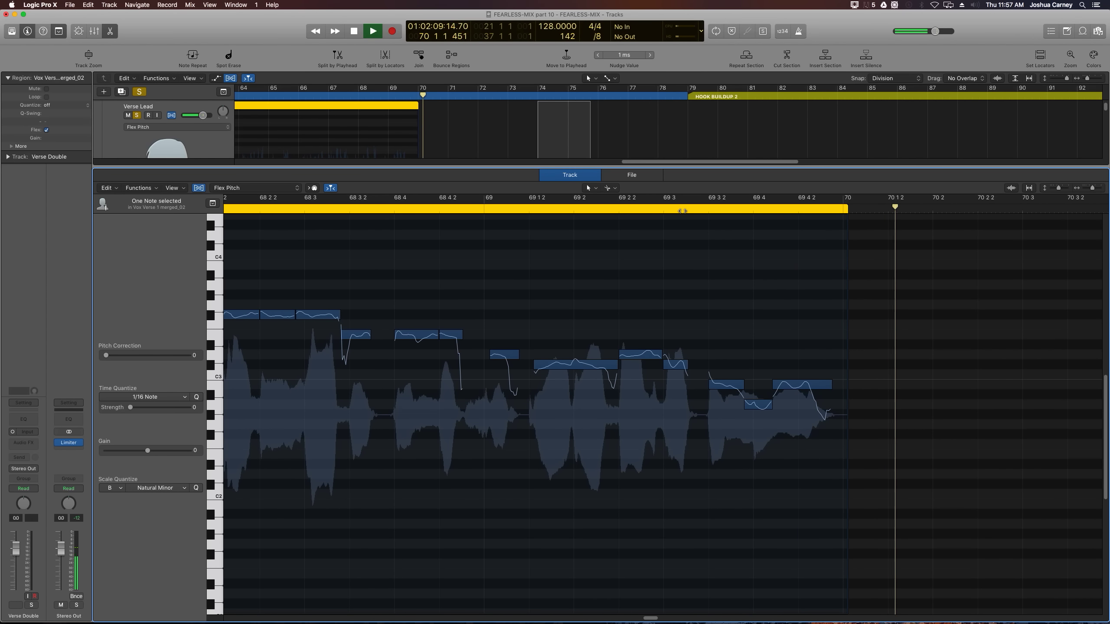
{"action": "key", "text": "space"}
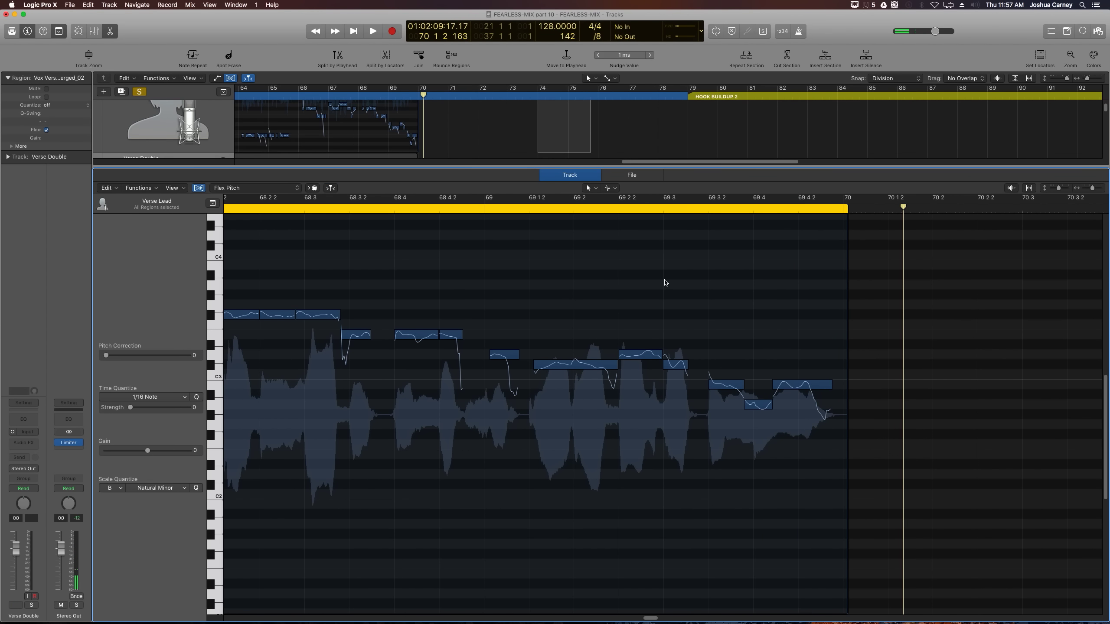
Step: Reduce the vibrato of all notes in the Verse Lead region together
{"action": "key", "text": "super+a"}
{"action": "key", "text": "ctrl+m"}
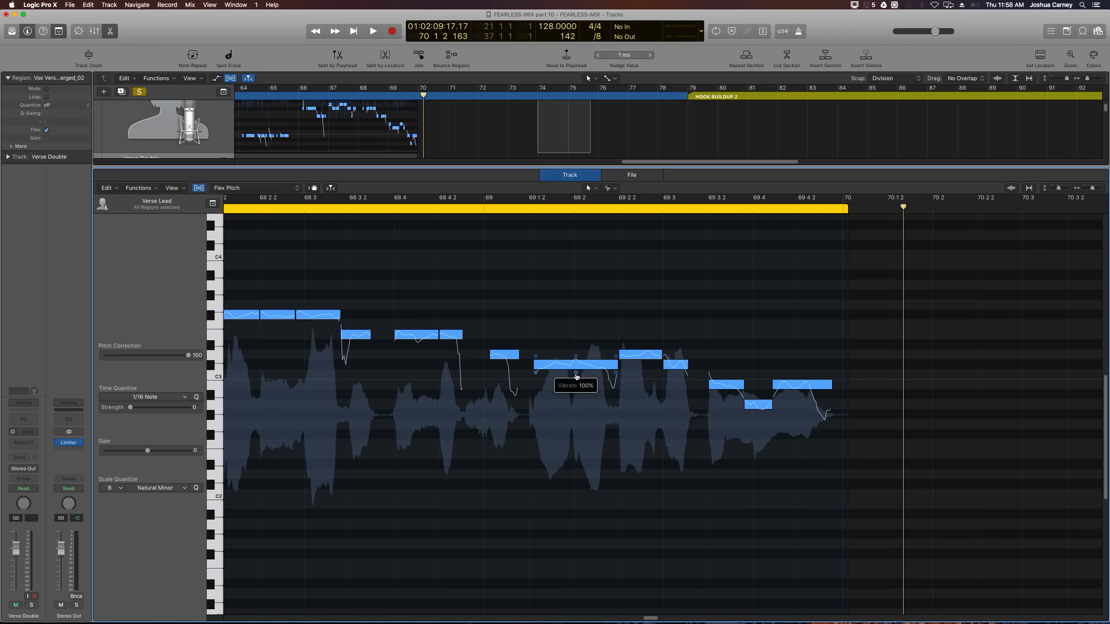
{"action": "key", "text": "ctrl+m"}
{"action": "left_click", "coordinate": [600, 465]}
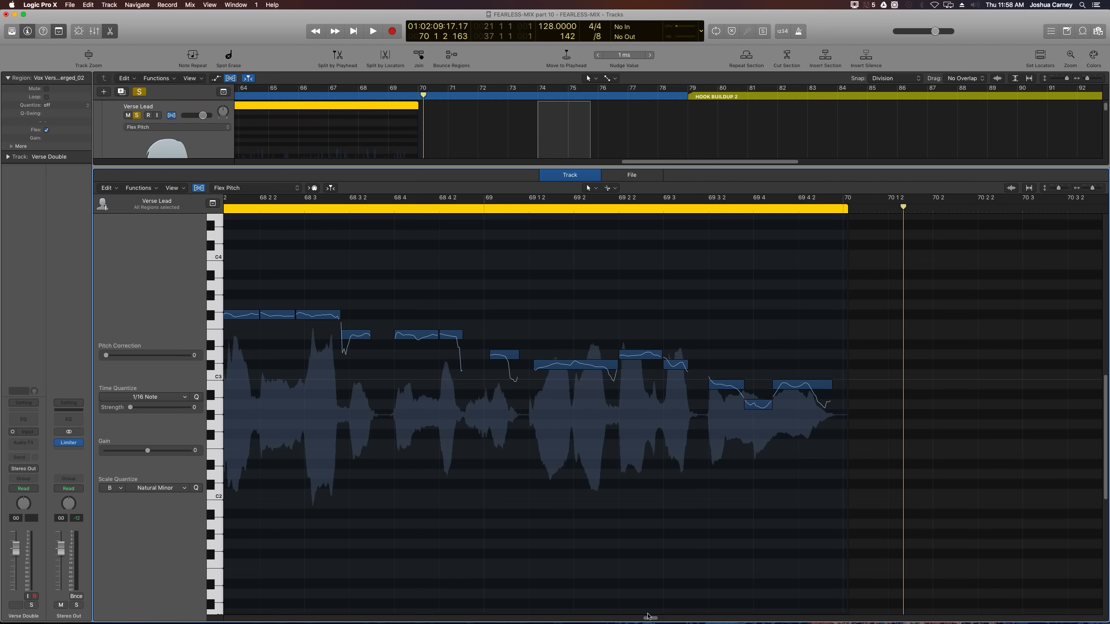
Step: Play the tuned Verse Lead vocal through Verse 1 from bar 21 to bar 37
{"action": "left_click_drag", "start_coordinate": [650, 619], "coordinate": [650, 619]}
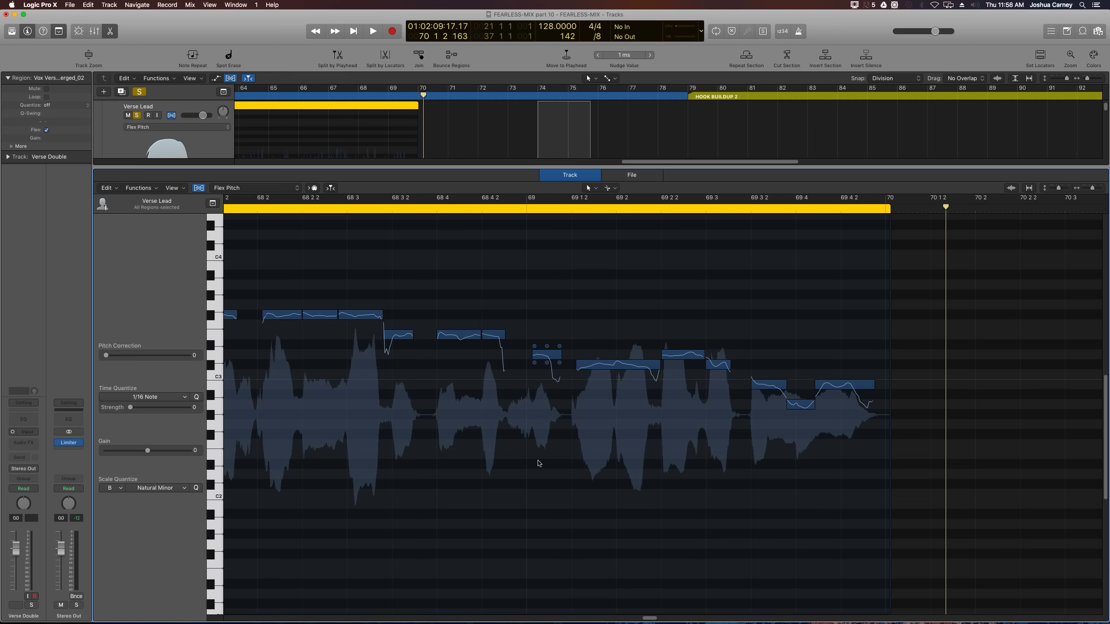
{"action": "scroll", "coordinate": [530, 490], "scroll_direction": "down", "scroll_amount": 5}
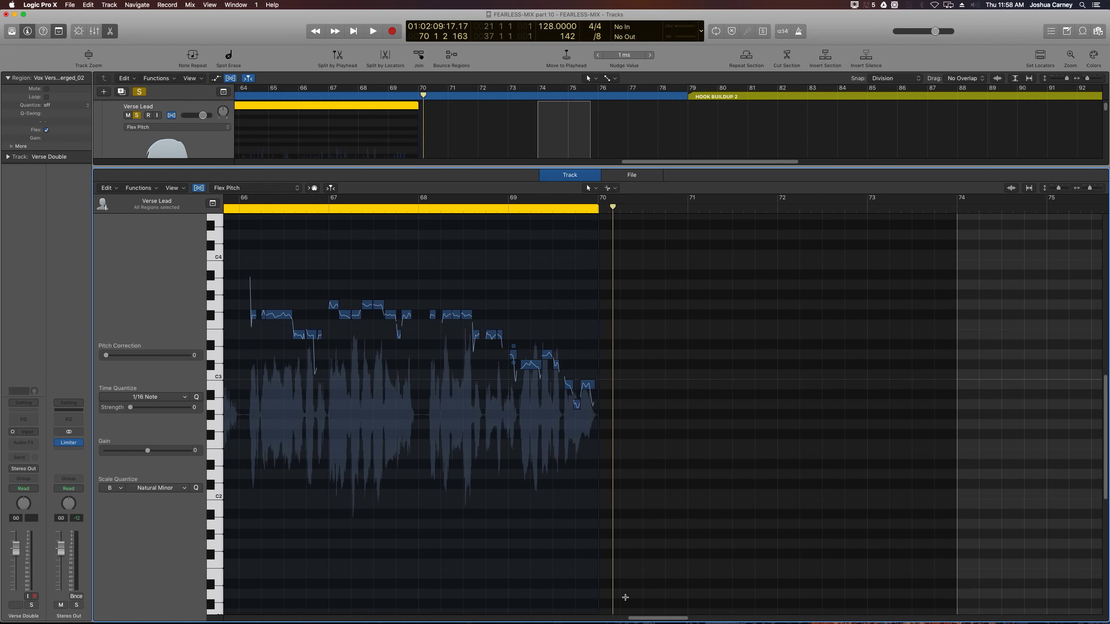
{"action": "left_click_drag", "start_coordinate": [651, 621], "coordinate": [355, 621]}
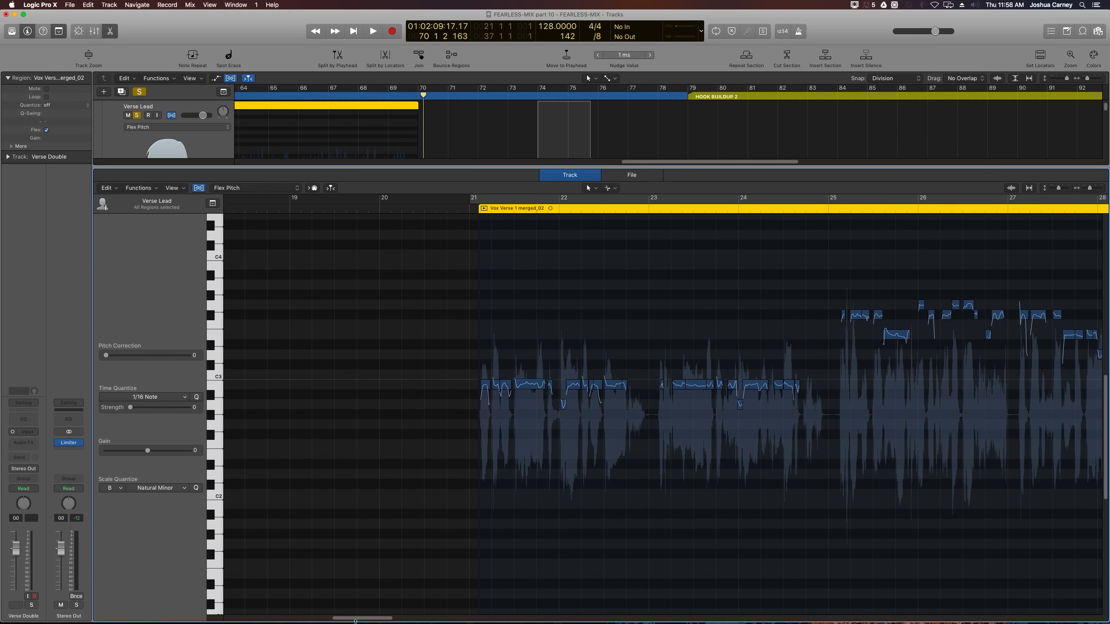
{"action": "left_click", "coordinate": [472, 211]}
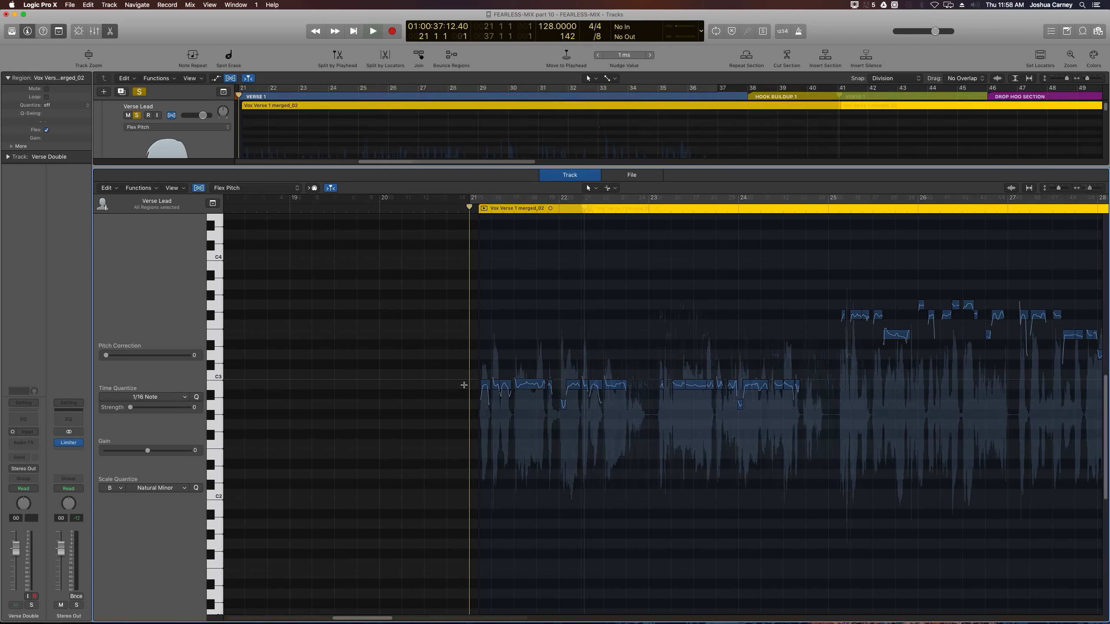
{"action": "key", "text": "space"}
{"action": "scroll", "coordinate": [568, 306], "scroll_direction": "up", "scroll_amount": 3}
{"action": "scroll", "coordinate": [671, 283], "scroll_direction": "up", "scroll_amount": 3}
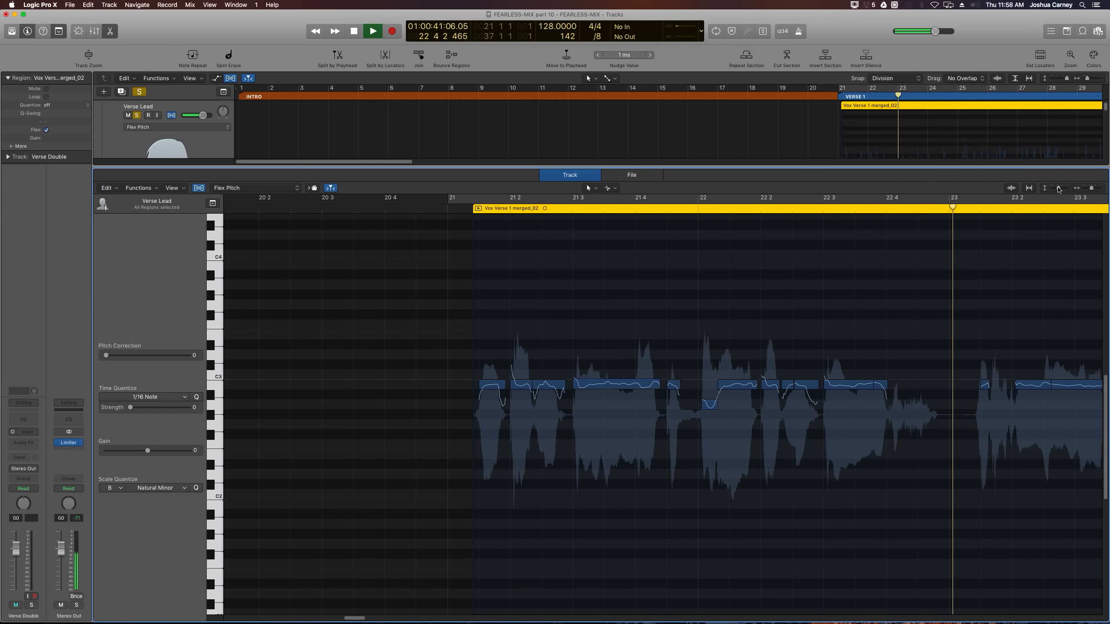
{"action": "mouse_move", "coordinate": [761, 289]}
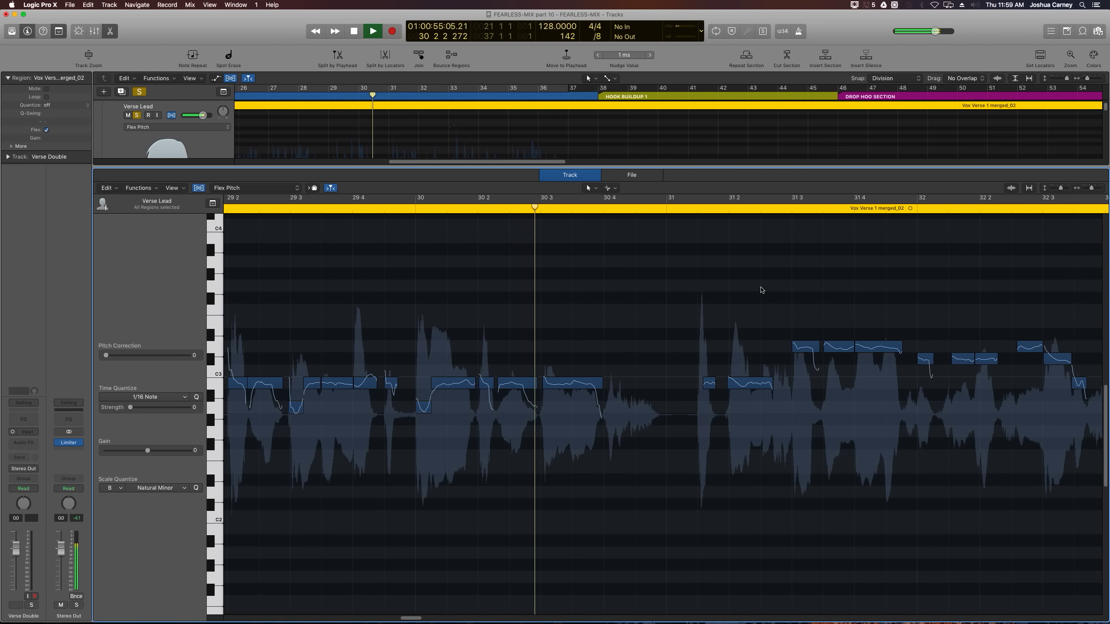
{"action": "mouse_move", "coordinate": [743, 358]}
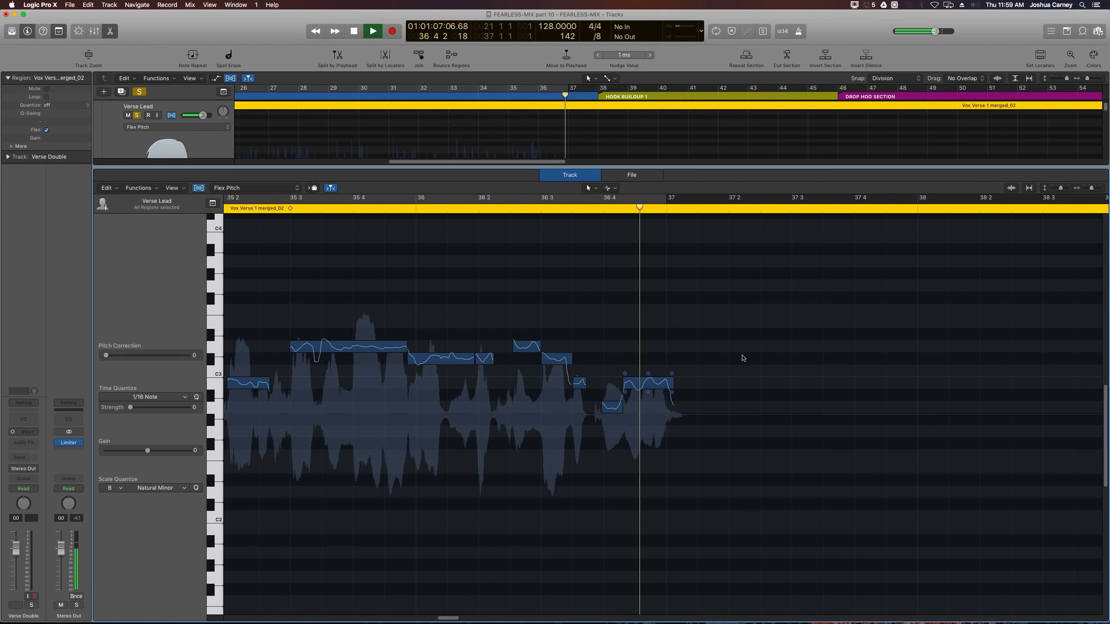
{"action": "key", "text": "space"}
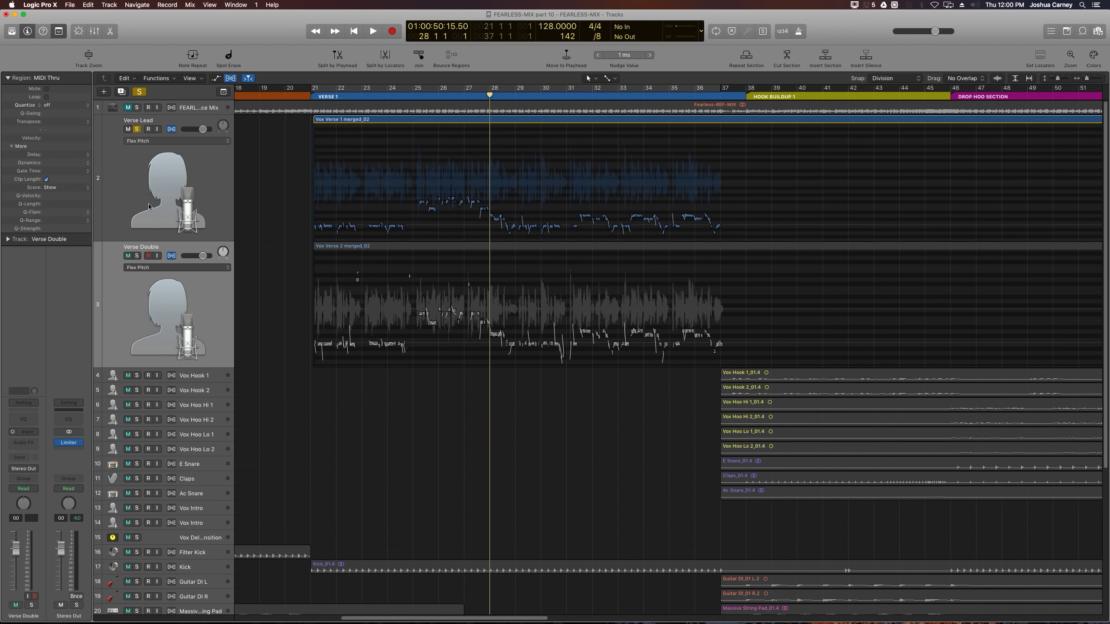
Step: Solo Verse Double instead of Verse Lead and open its Vox Verse 2 merged_02 region in the Flex Pitch editor
{"action": "left_click", "coordinate": [137, 256]}
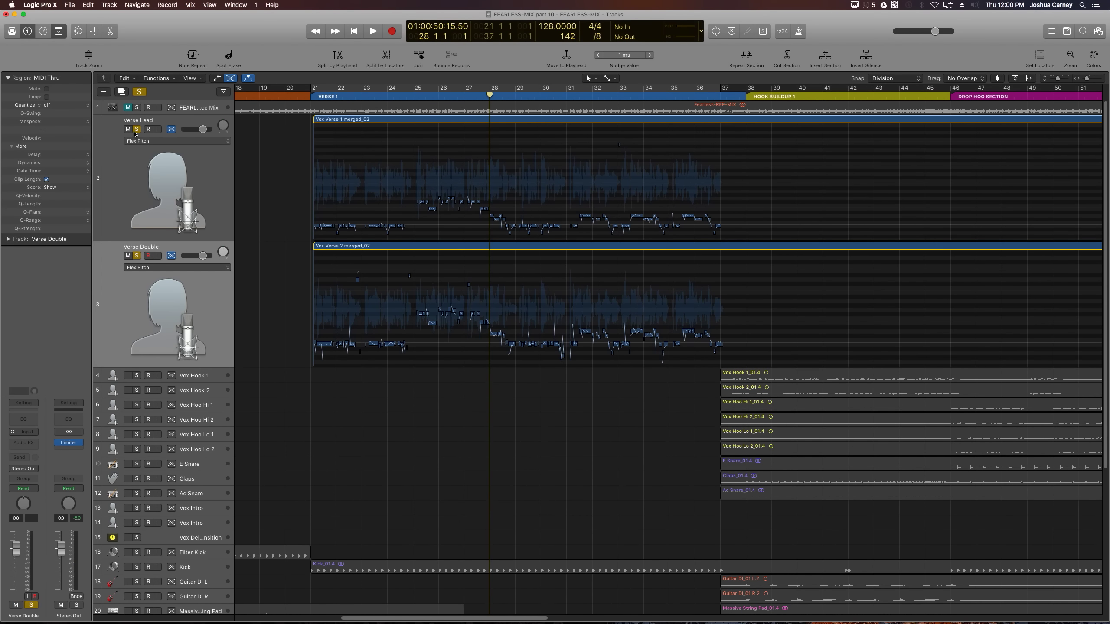
{"action": "left_click", "coordinate": [136, 129]}
{"action": "double_click", "coordinate": [374, 250]}
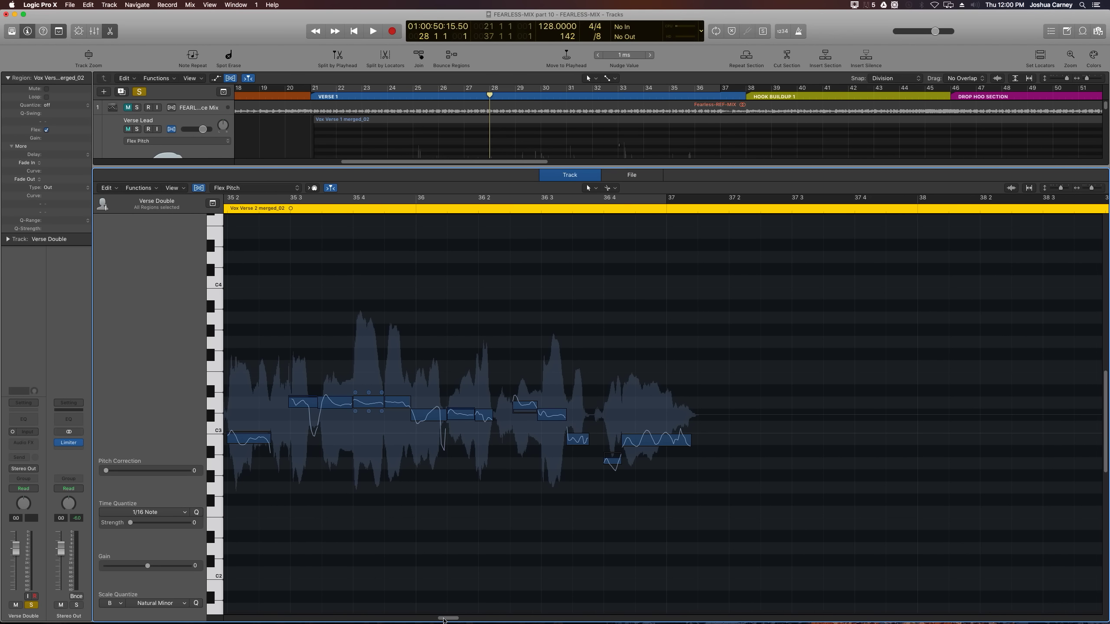
{"action": "left_click_drag", "start_coordinate": [444, 620], "coordinate": [434, 620]}
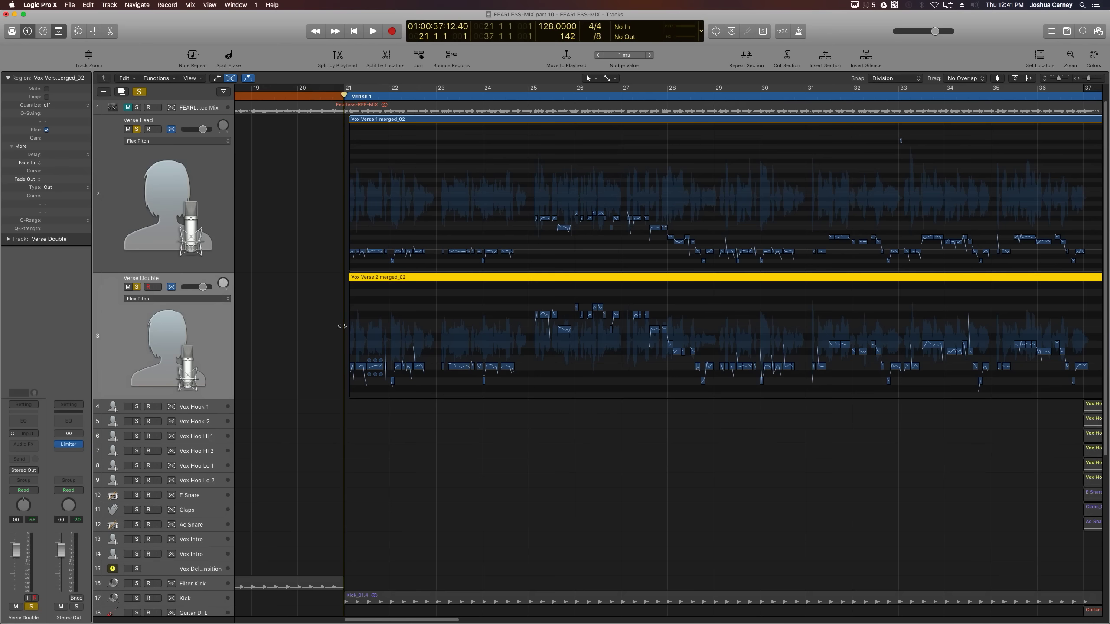
Step: Unsolo Verse Lead and Verse Double, and lower Verse Double's volume and pan it off centre
{"action": "left_click_drag", "start_coordinate": [291, 315], "coordinate": [370, 347]}
{"action": "left_click_drag", "start_coordinate": [306, 326], "coordinate": [390, 349]}
{"action": "left_click", "coordinate": [136, 129]}
{"action": "left_click", "coordinate": [136, 288]}
{"action": "left_click", "coordinate": [416, 475]}
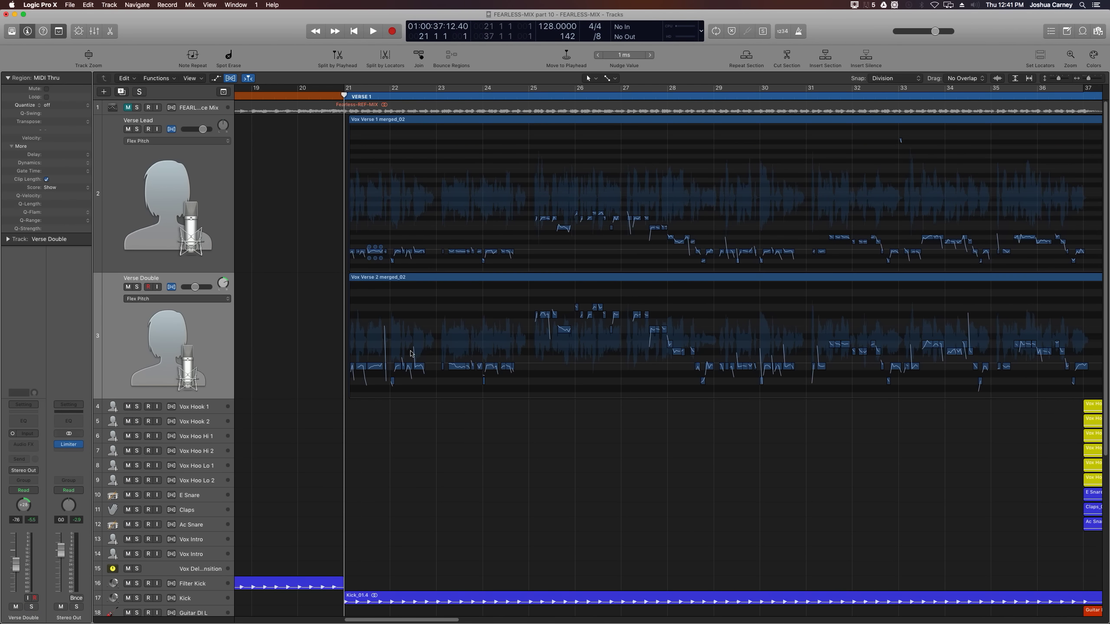
Step: Play both verse vocals within the full mix through Verse 1, from bar 21 to bar 37
{"action": "key", "text": "space"}
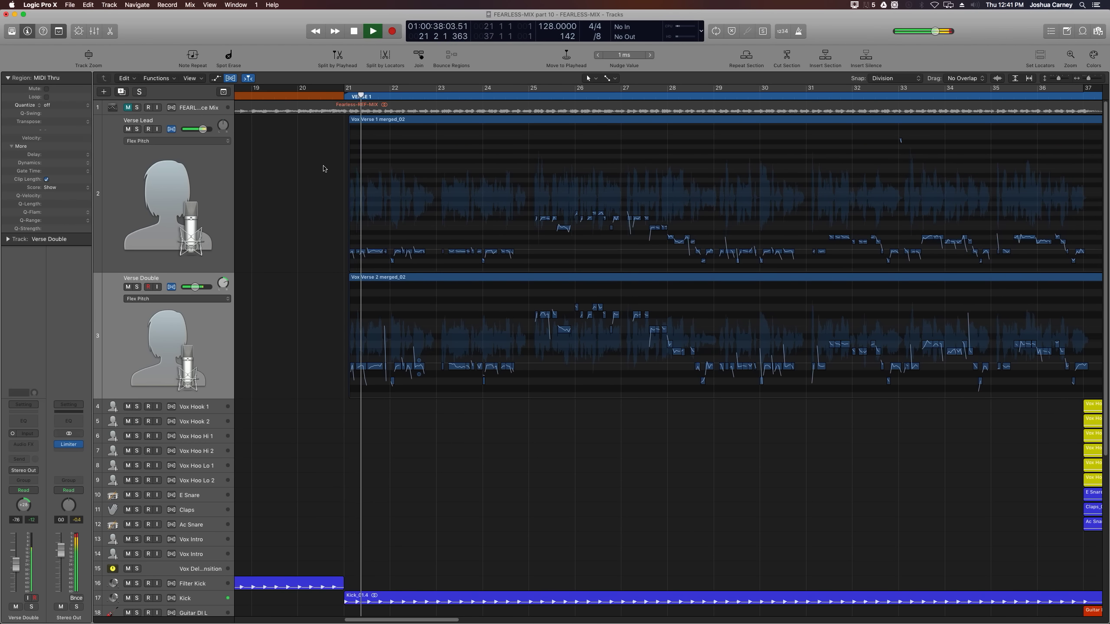
{"action": "left_click", "coordinate": [193, 198]}
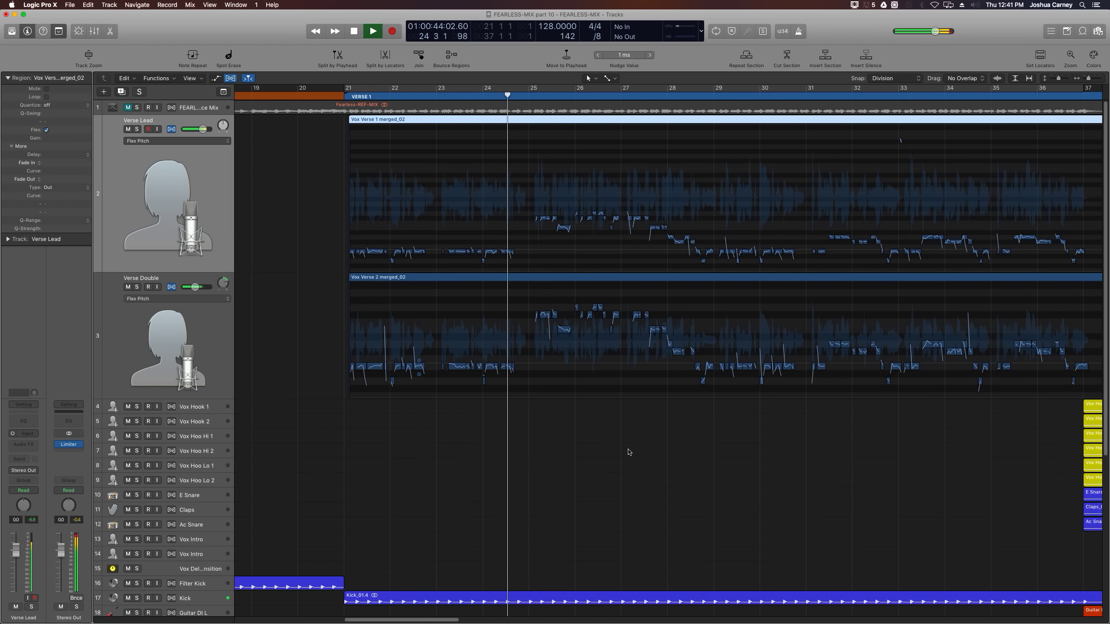
{"action": "key", "text": "super+Left"}
{"action": "key", "text": "super+Left"}
{"action": "key", "text": "super+Left"}
{"action": "key", "text": "super+Left"}
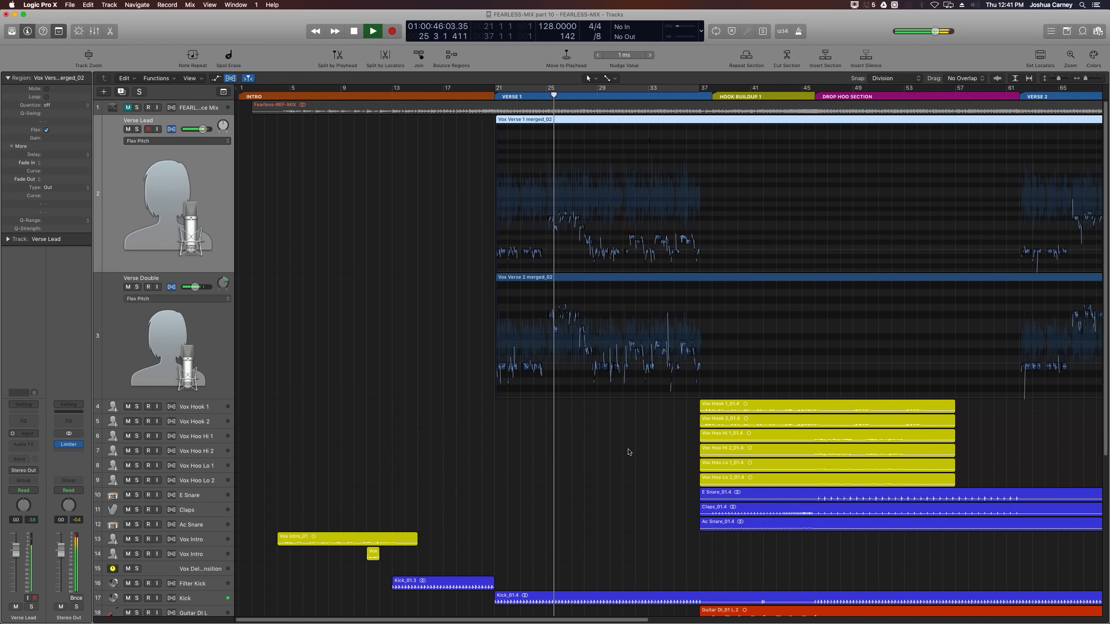
{"action": "scroll", "coordinate": [627, 451], "scroll_direction": "right", "scroll_amount": 2}
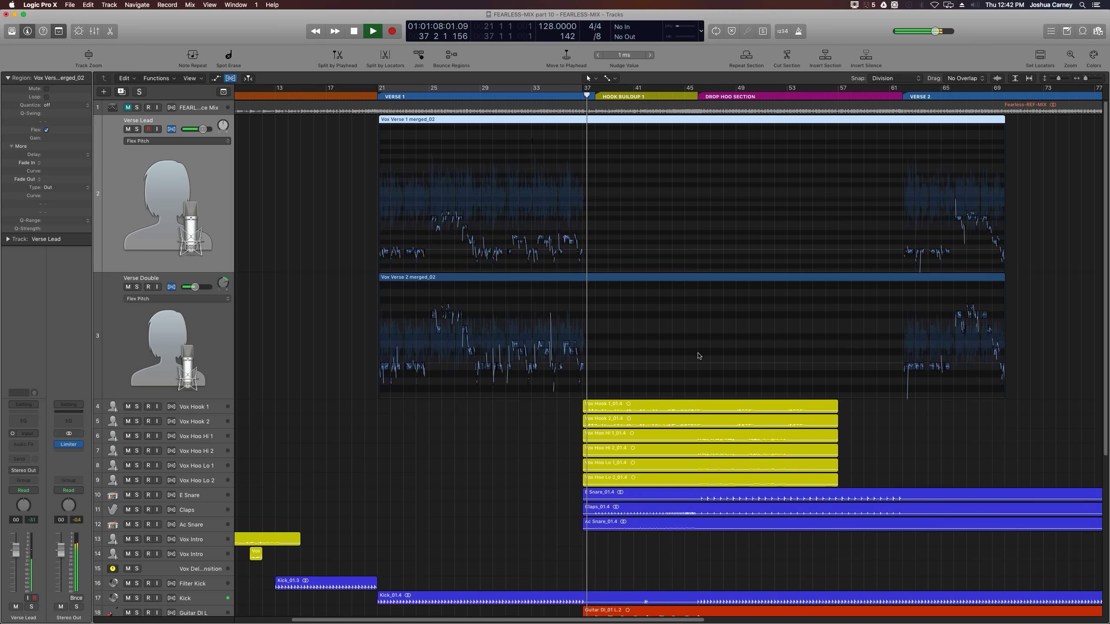
Step: Play both verse vocals in the full mix through Verse 2, from just before it to bar 70
{"action": "left_click", "coordinate": [890, 96]}
{"action": "left_click", "coordinate": [1040, 189]}
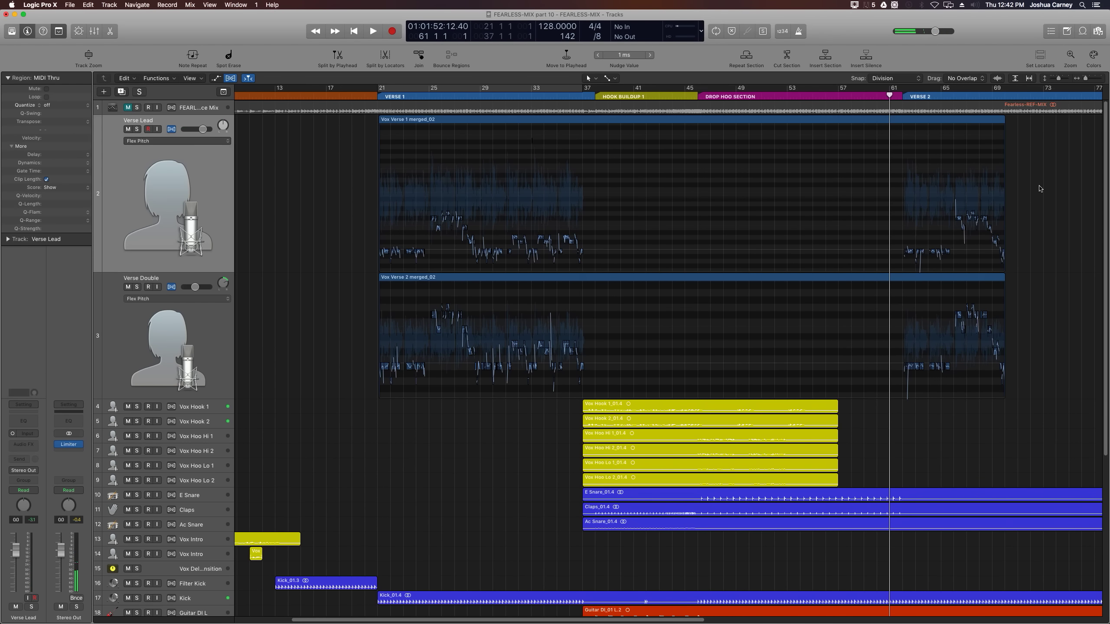
{"action": "key", "text": "super+Right"}
{"action": "key", "text": "super+Right"}
{"action": "key", "text": "super+Right"}
{"action": "key", "text": "super+Right"}
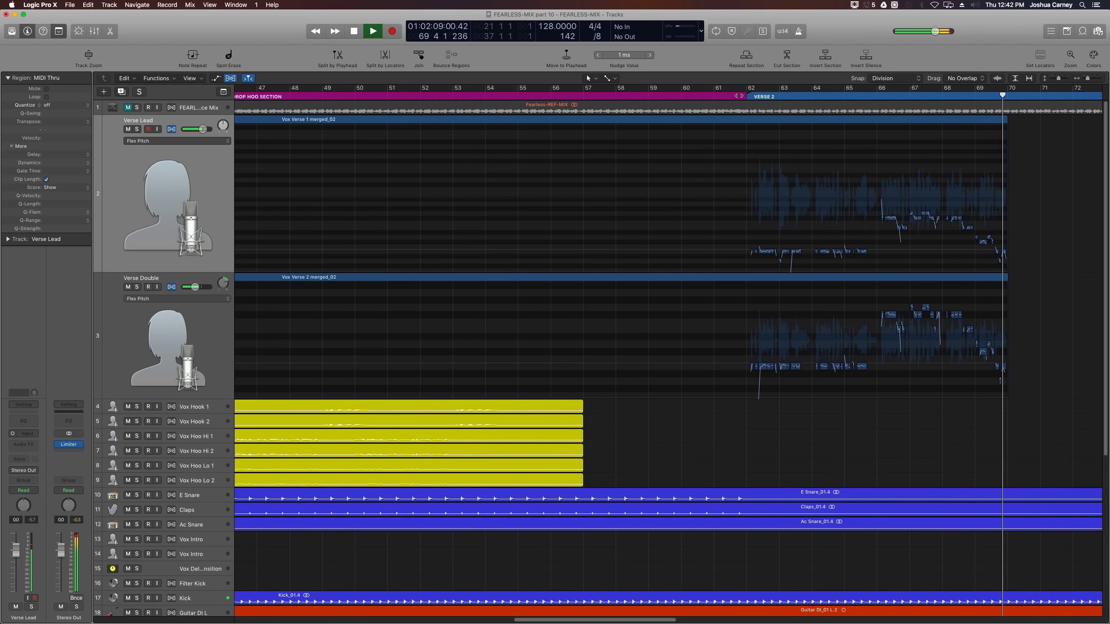
{"action": "key", "text": "space"}
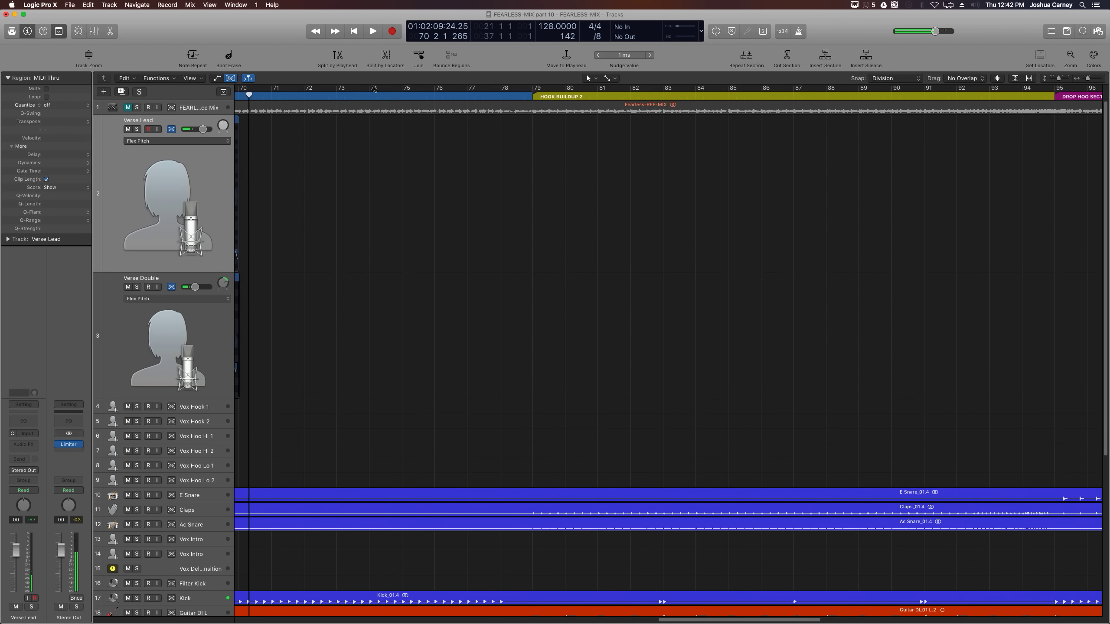
{"action": "scroll", "coordinate": [374, 258], "scroll_direction": "down", "scroll_amount": 5}
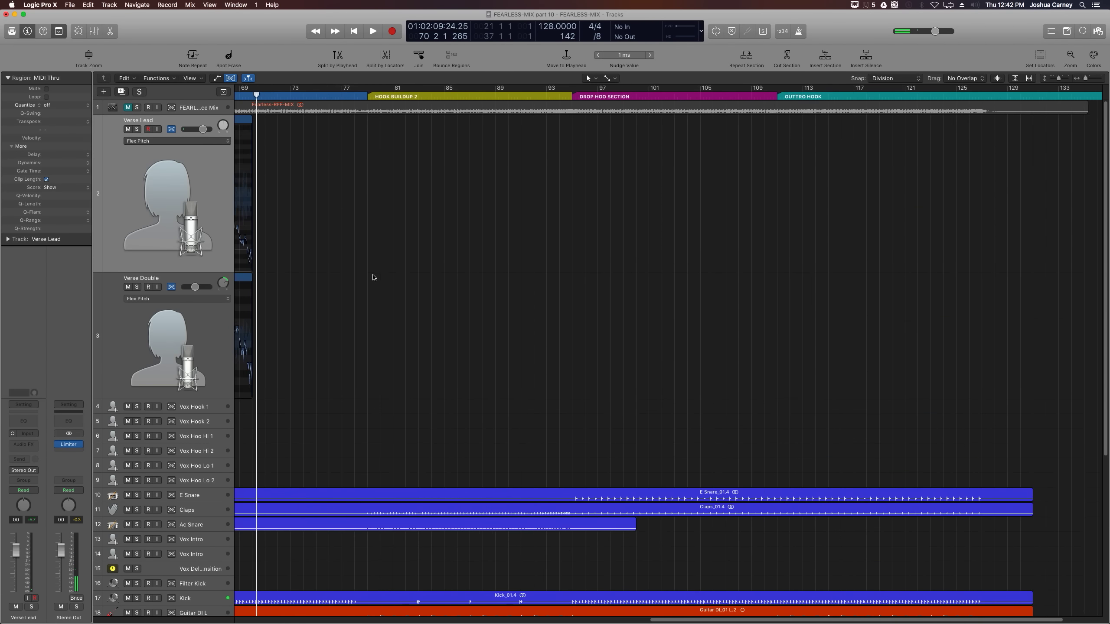
{"action": "scroll", "coordinate": [373, 273], "scroll_direction": "left", "scroll_amount": 3}
{"action": "scroll", "coordinate": [374, 277], "scroll_direction": "left", "scroll_amount": 10}
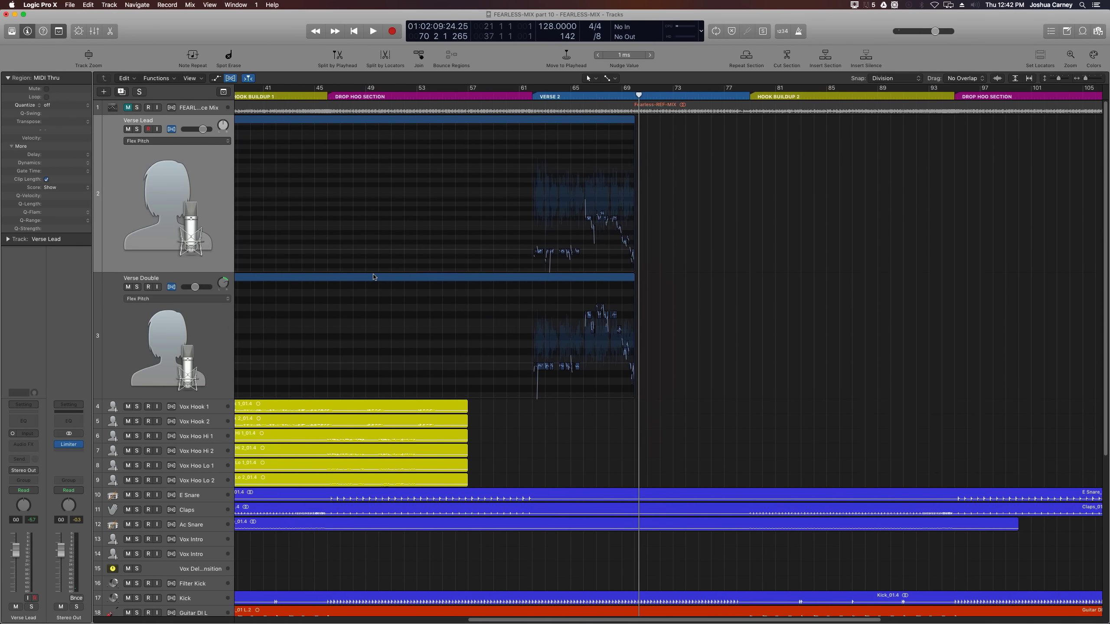
{"action": "scroll", "coordinate": [374, 277], "scroll_direction": "left", "scroll_amount": 5}
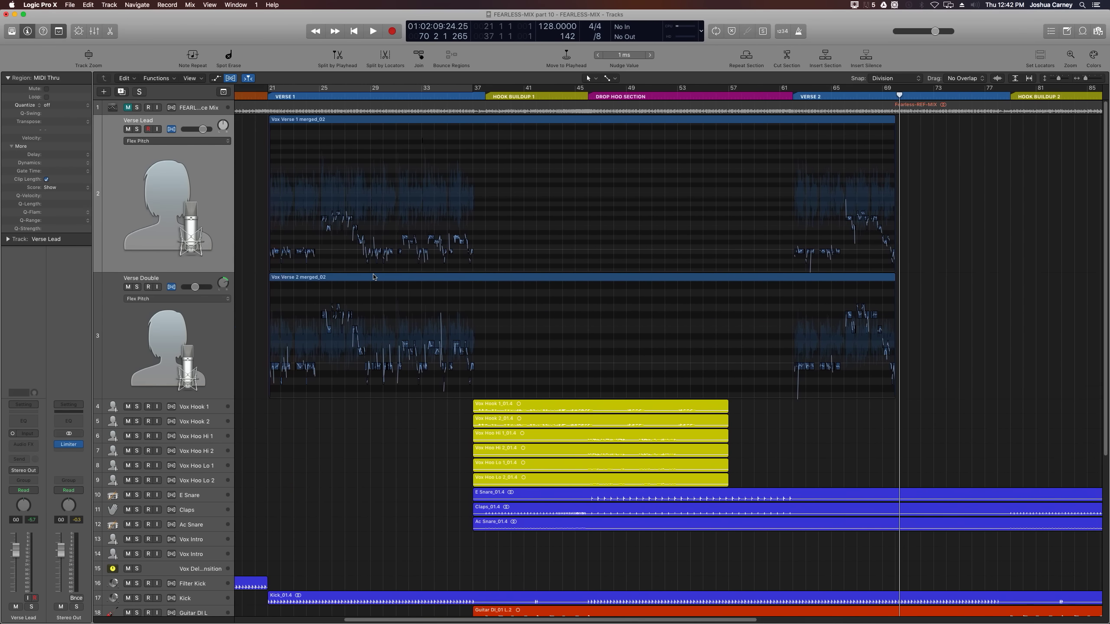
{"action": "left_click", "coordinate": [199, 346]}
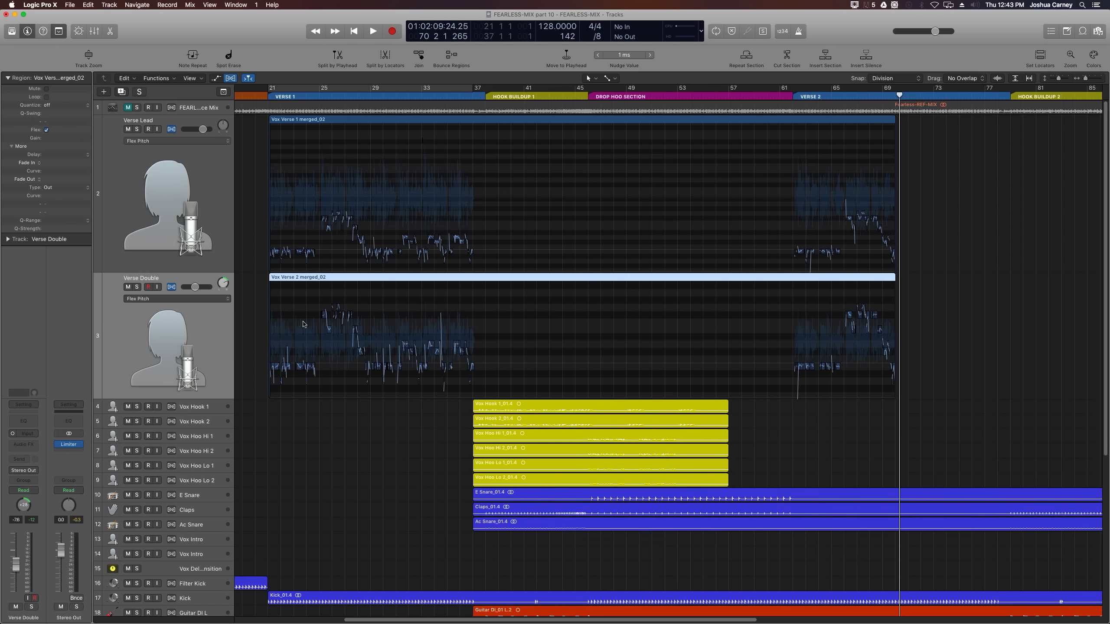
{"action": "left_click", "coordinate": [361, 437]}
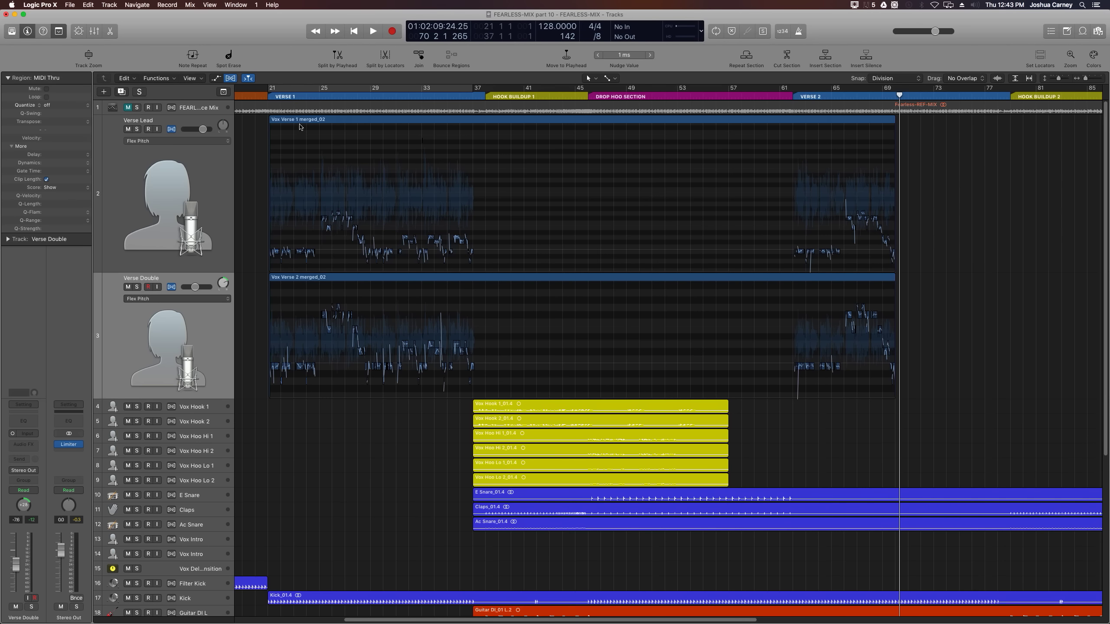
{"action": "left_click", "coordinate": [204, 173]}
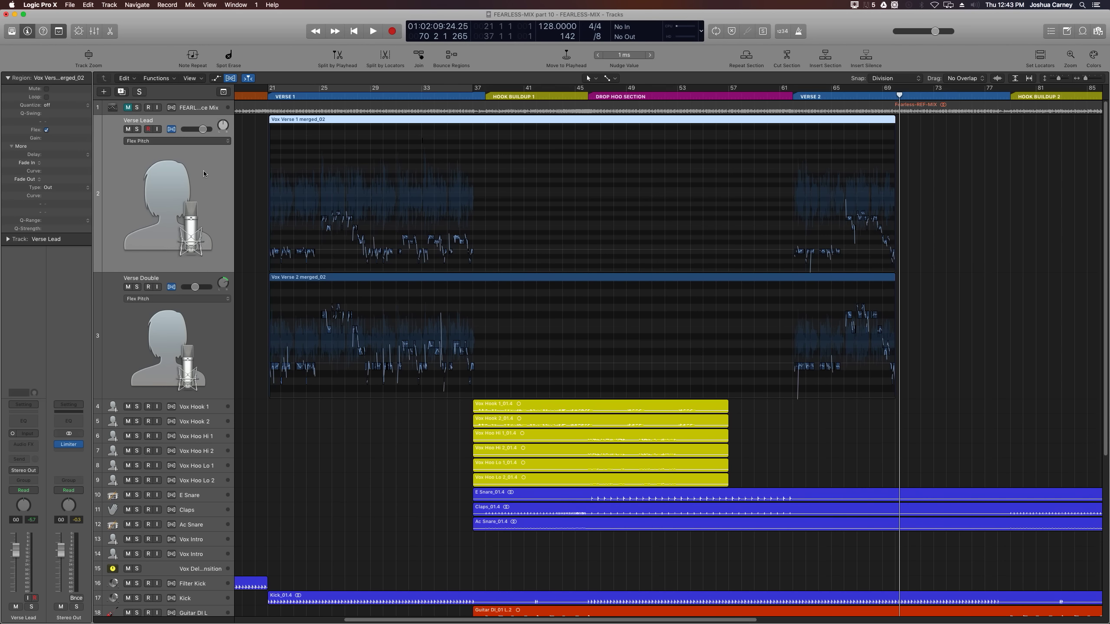